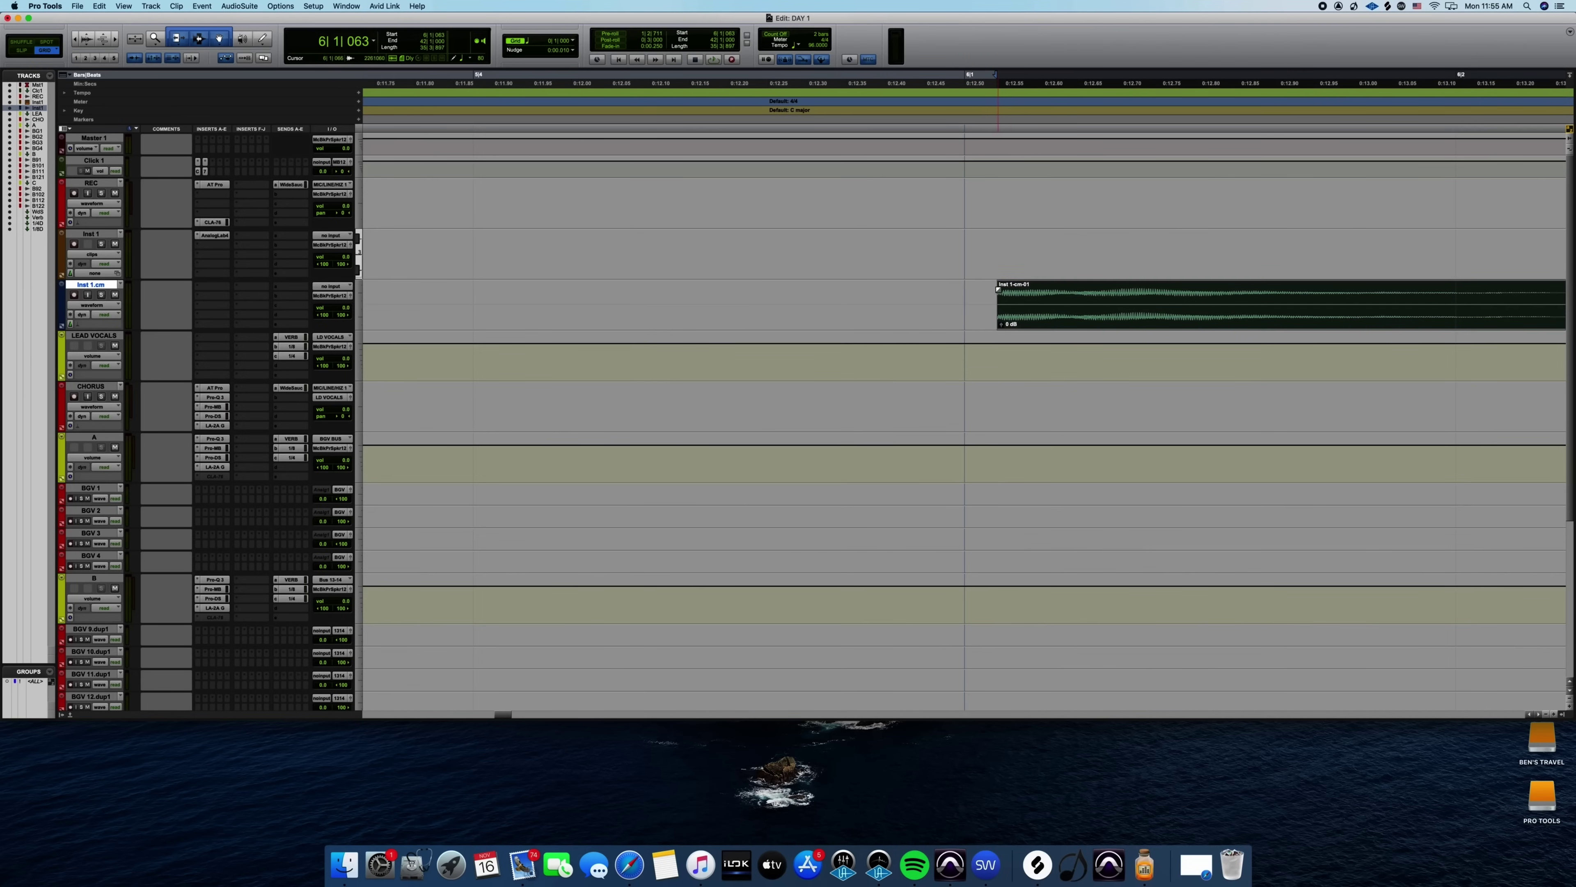
Move the Inst 1.cm audio clip so it starts exactly at 6|1|000 and play it from just before.
{"action": "left_click_drag", "start_coordinate": [999, 310], "coordinate": [1000, 291]}
{"action": "key", "text": "super+z"}
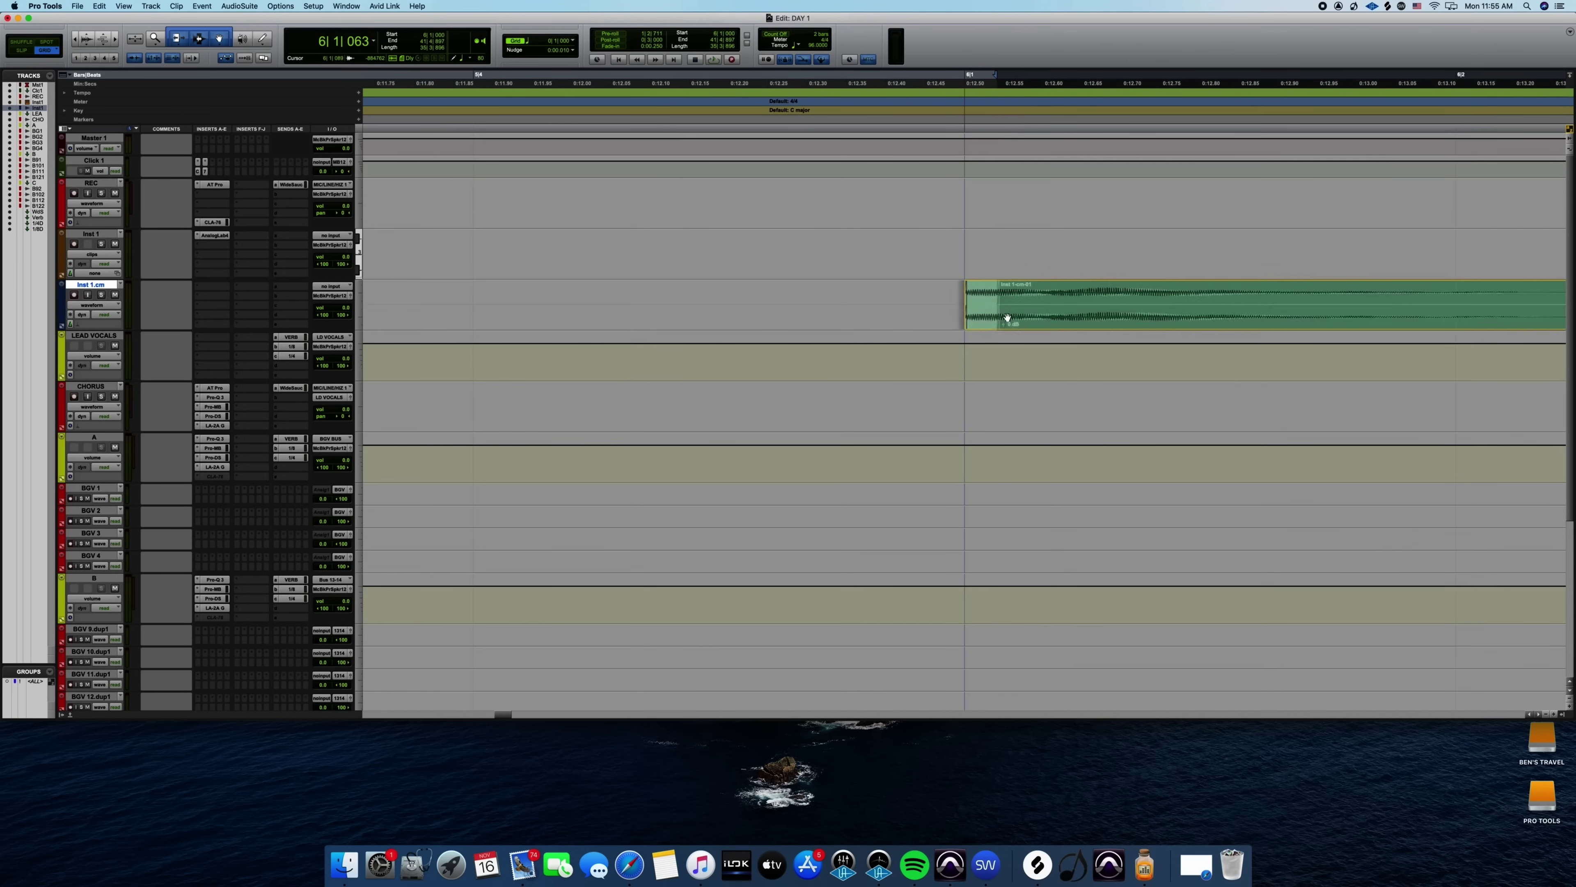
{"action": "left_click", "coordinate": [791, 293]}
{"action": "key", "text": "space"}
{"action": "key", "text": "space"}
{"action": "key", "text": "space"}
{"action": "key", "text": "super+bracketleft"}
{"action": "key", "text": "super+bracketleft"}
{"action": "key", "text": "super+bracketleft"}
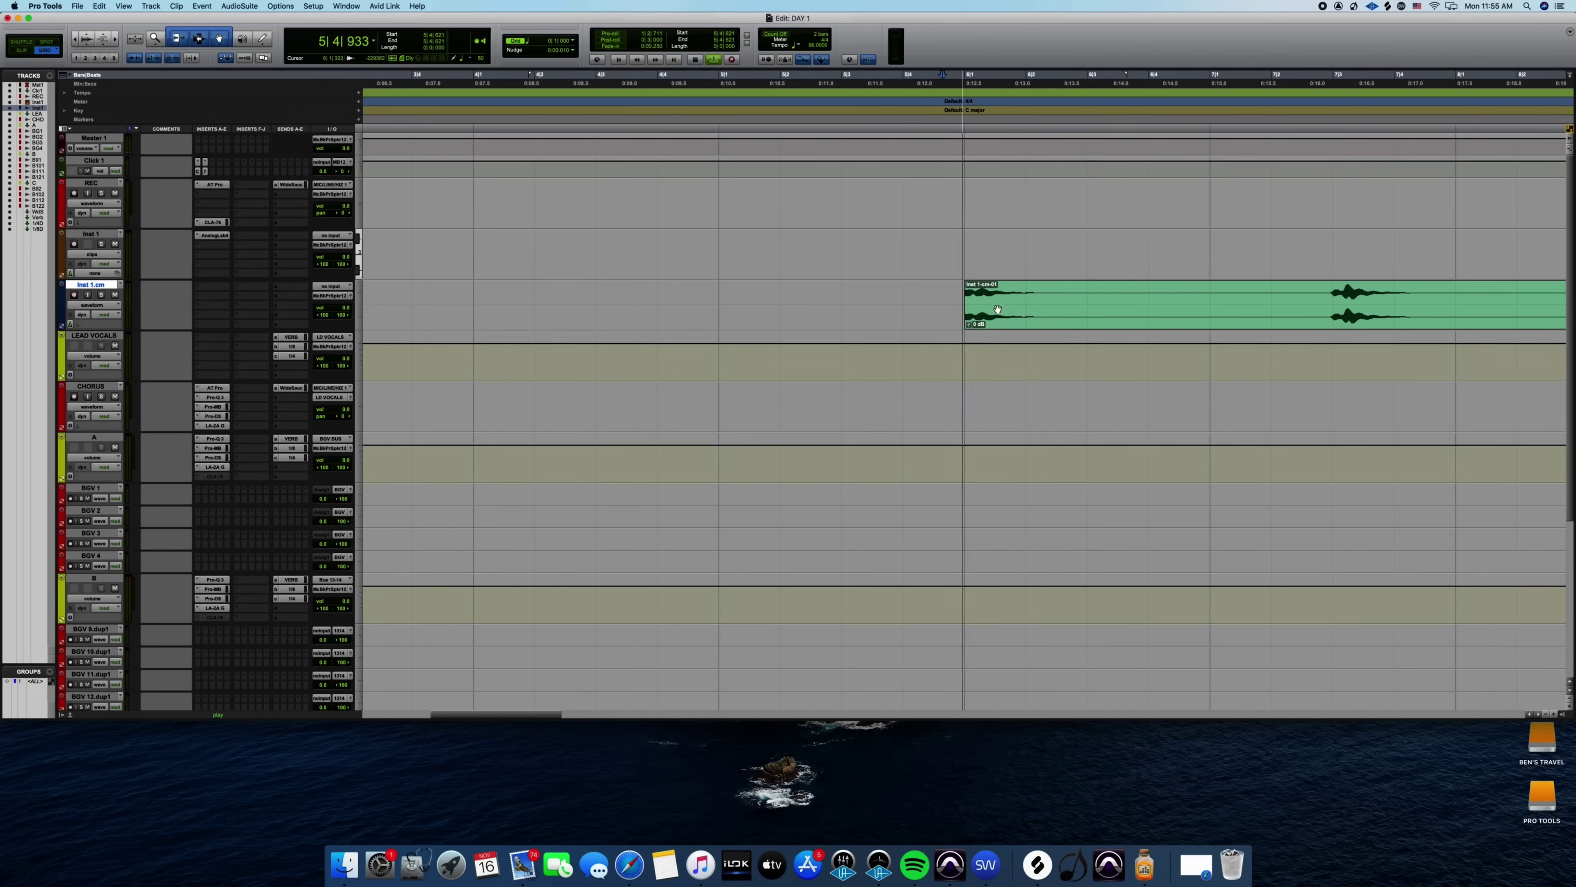
Separate the first note from the rest of the Inst 1.cm clip and fade out its tail.
{"action": "key", "text": "space"}
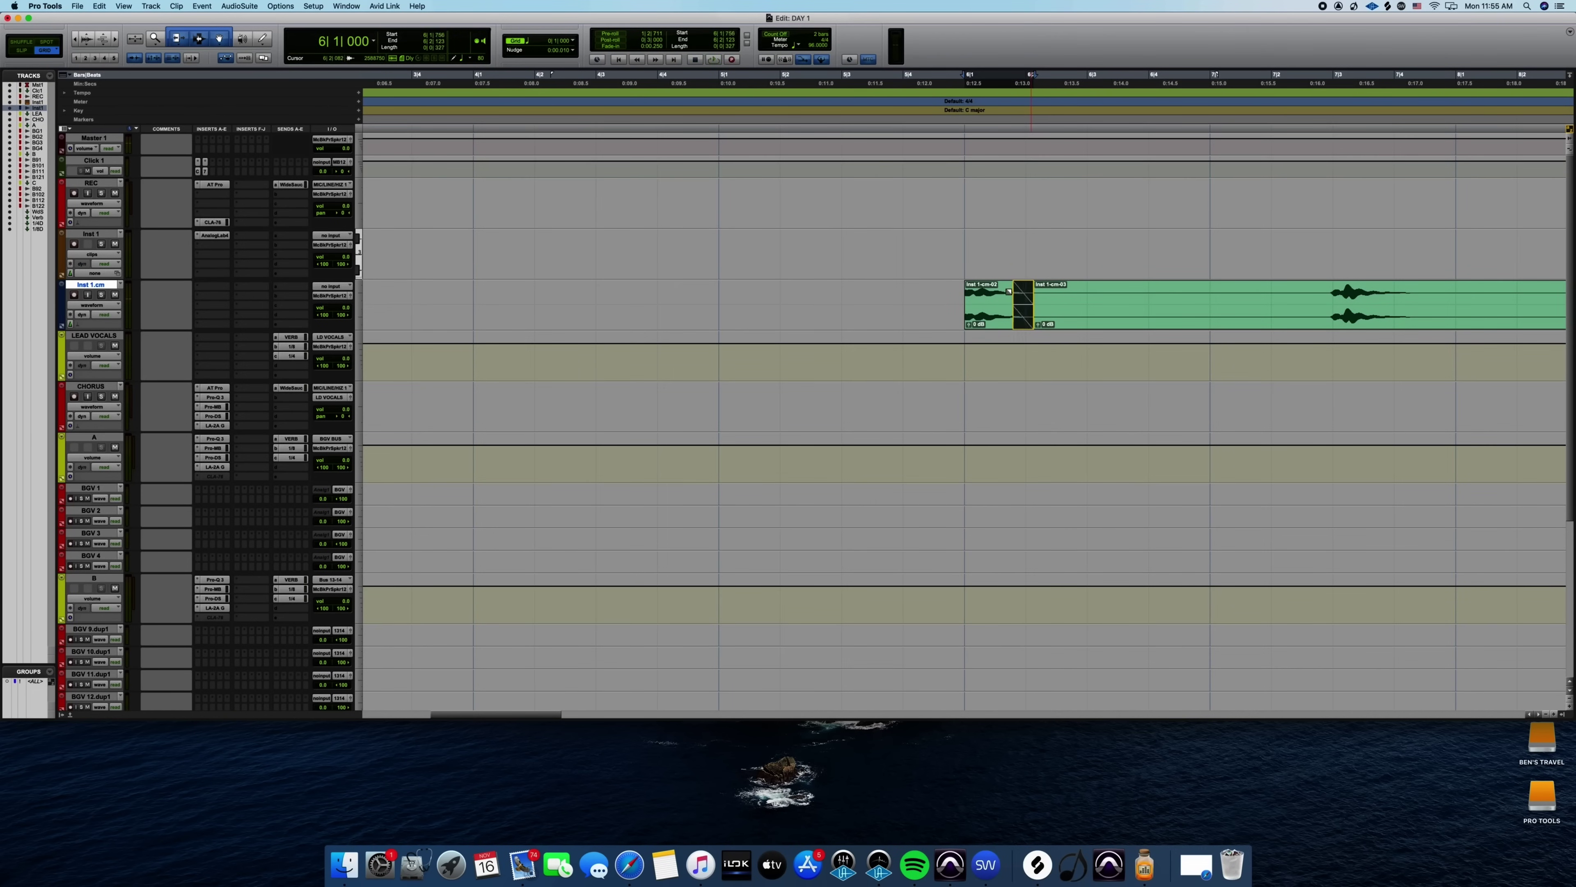
{"action": "left_click", "coordinate": [940, 291]}
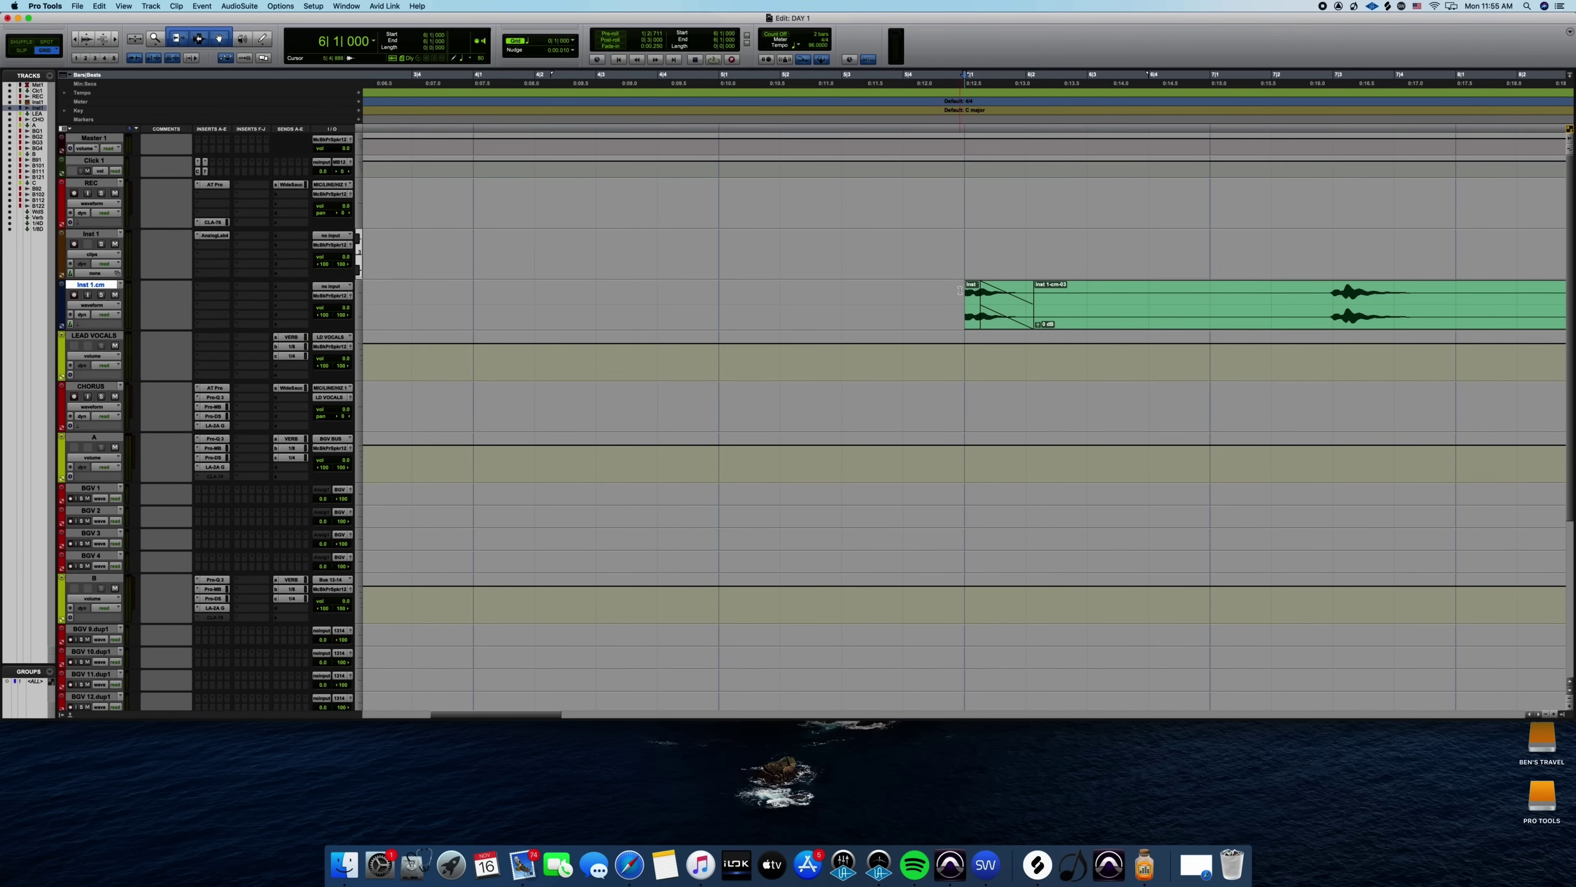
{"action": "key", "text": "super+bracketright"}
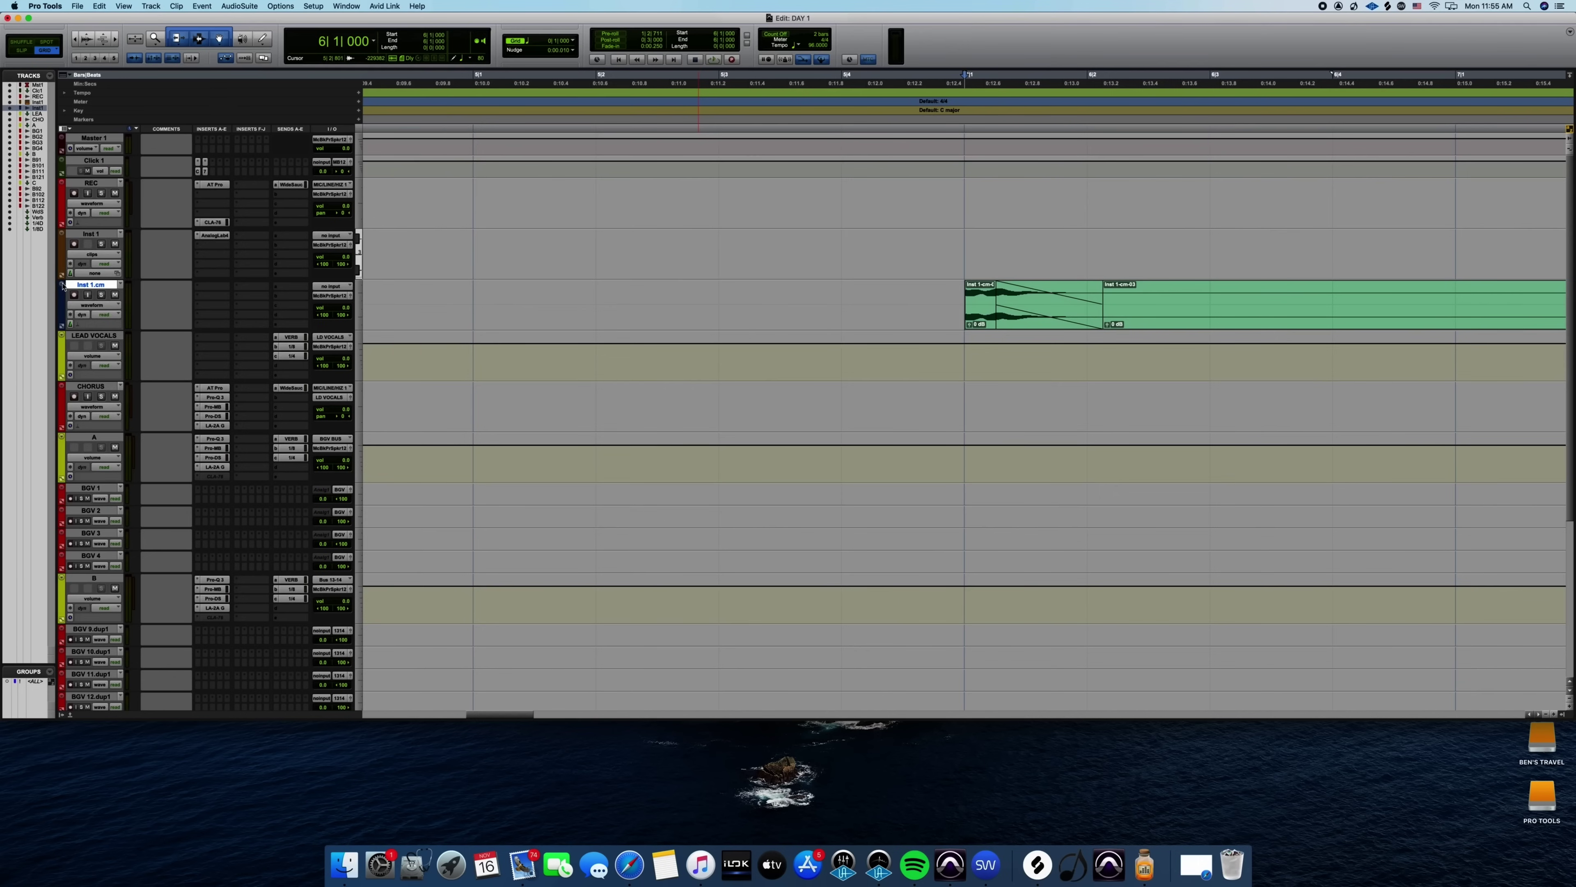
Increase the height of the Inst 1.cm track for a larger waveform and play the faded first note.
{"action": "left_click", "coordinate": [63, 286]}
{"action": "left_click", "coordinate": [72, 295]}
{"action": "scroll", "coordinate": [933, 331], "scroll_direction": "right", "scroll_amount": 4}
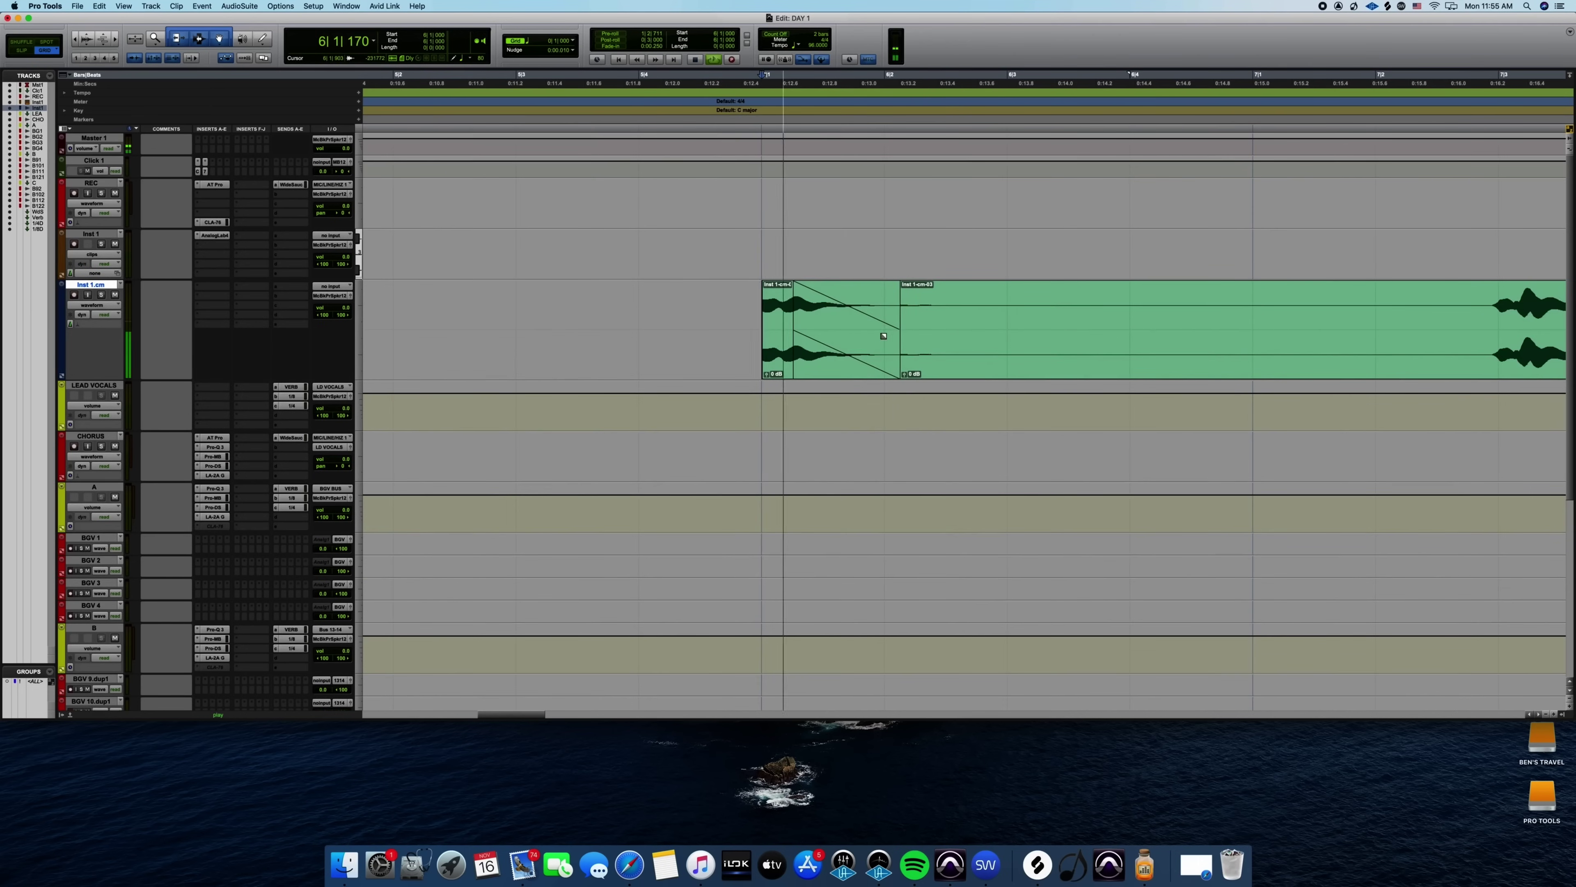
Move the remaining audio away to bar 7 beat 2 and consolidate the faded first note into one clip.
{"action": "left_click_drag", "start_coordinate": [944, 369], "coordinate": [1419, 369]}
{"action": "left_click", "coordinate": [690, 302]}
{"action": "key", "text": "space"}
{"action": "key", "text": "r"}
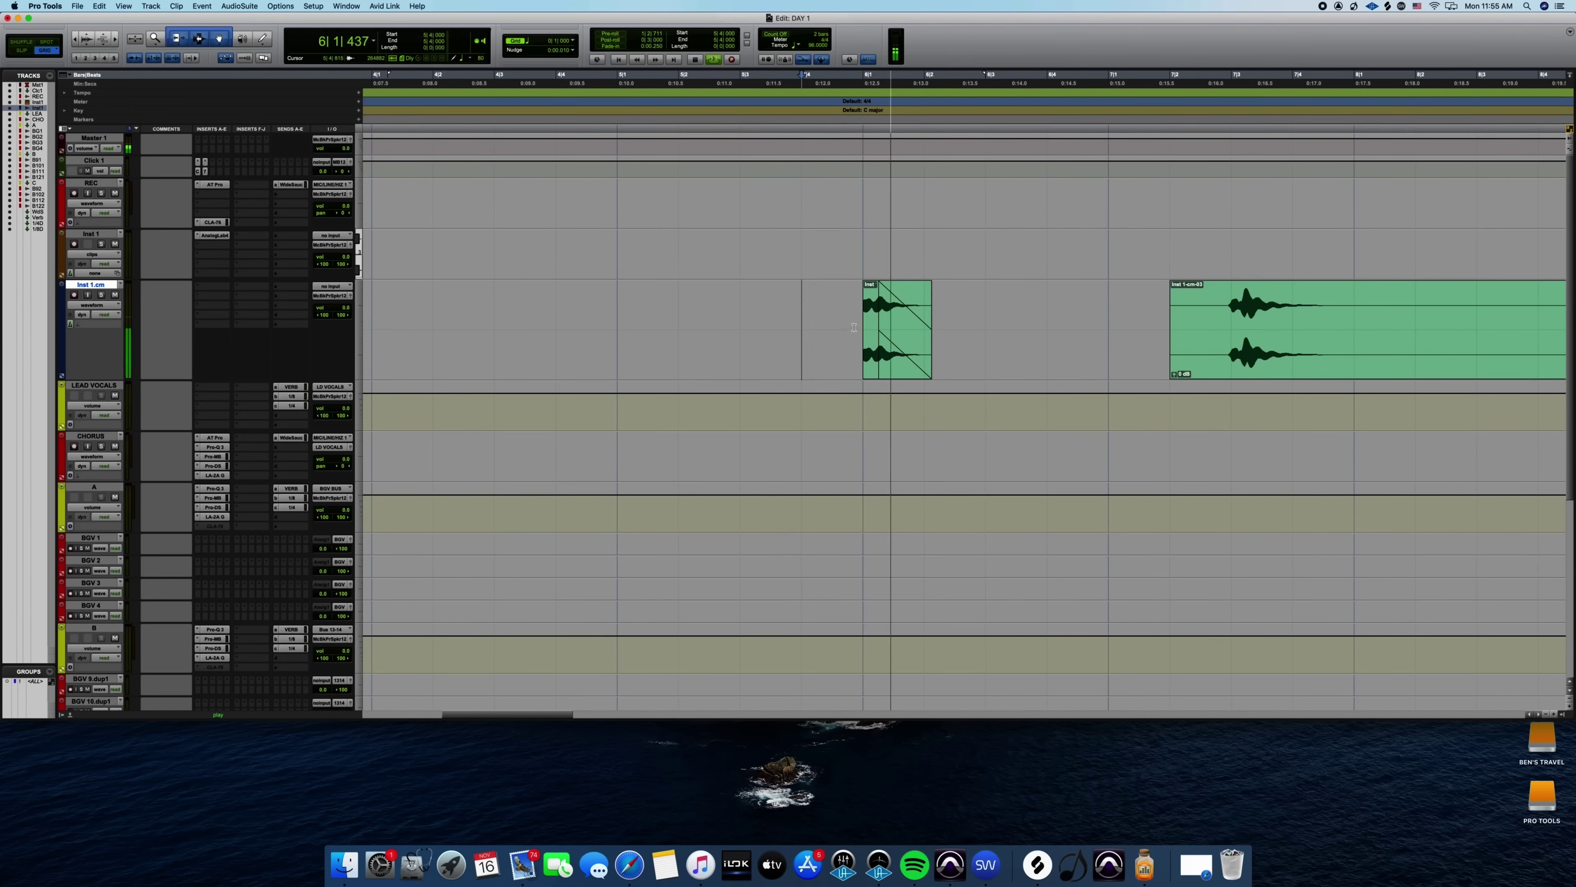
{"action": "key", "text": "space"}
{"action": "left_click", "coordinate": [873, 371]}
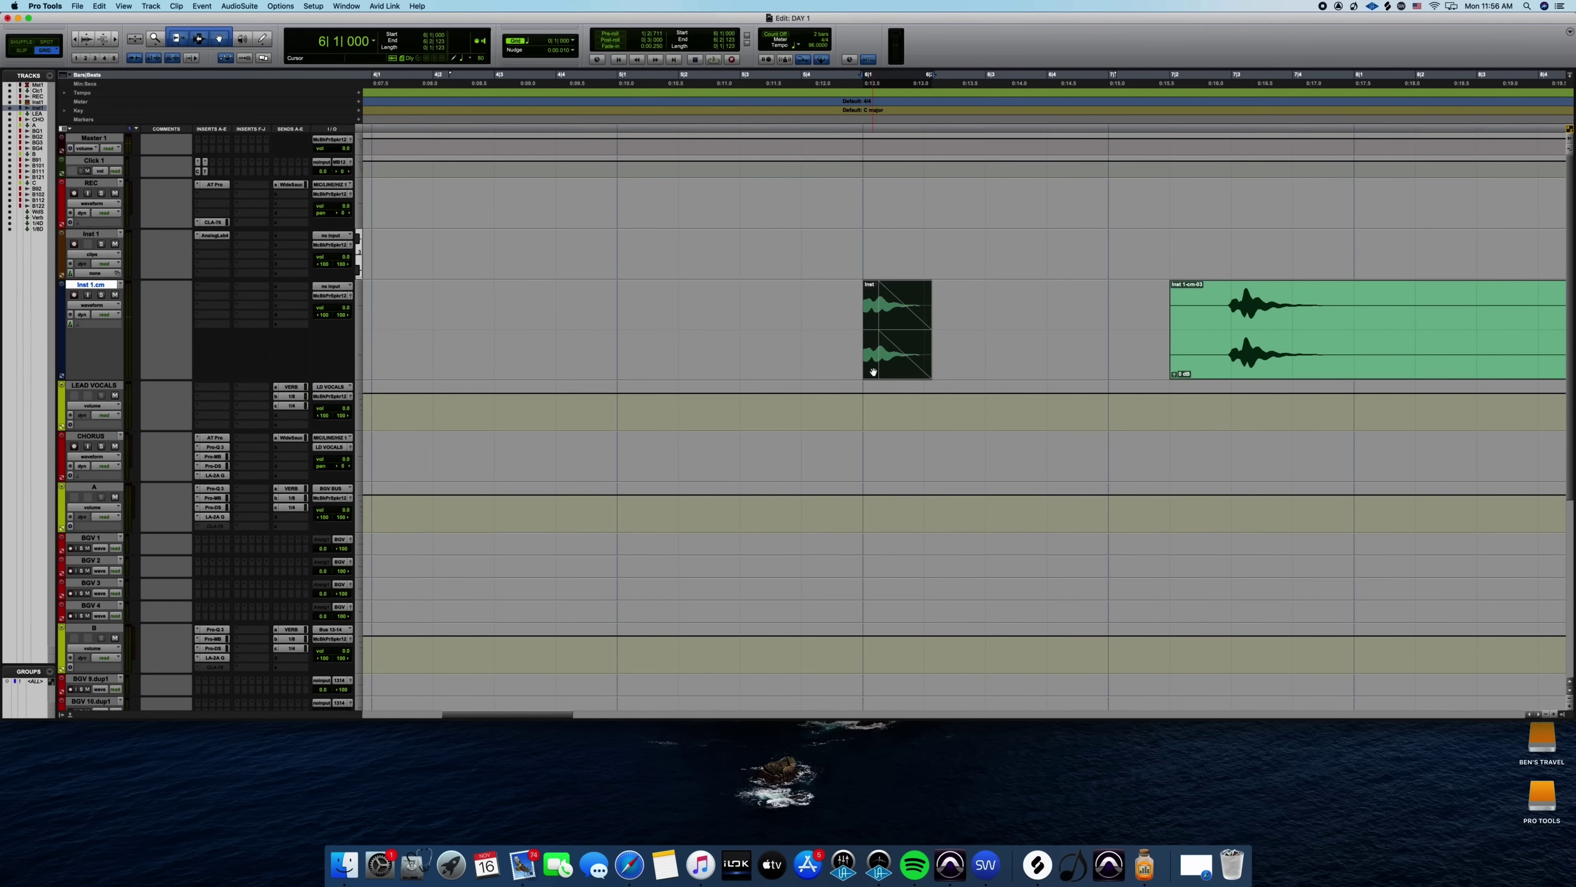
Separate the remaining audio at the attack of the second note, just before 7|3|000, and play it.
{"action": "left_click", "coordinate": [1221, 312]}
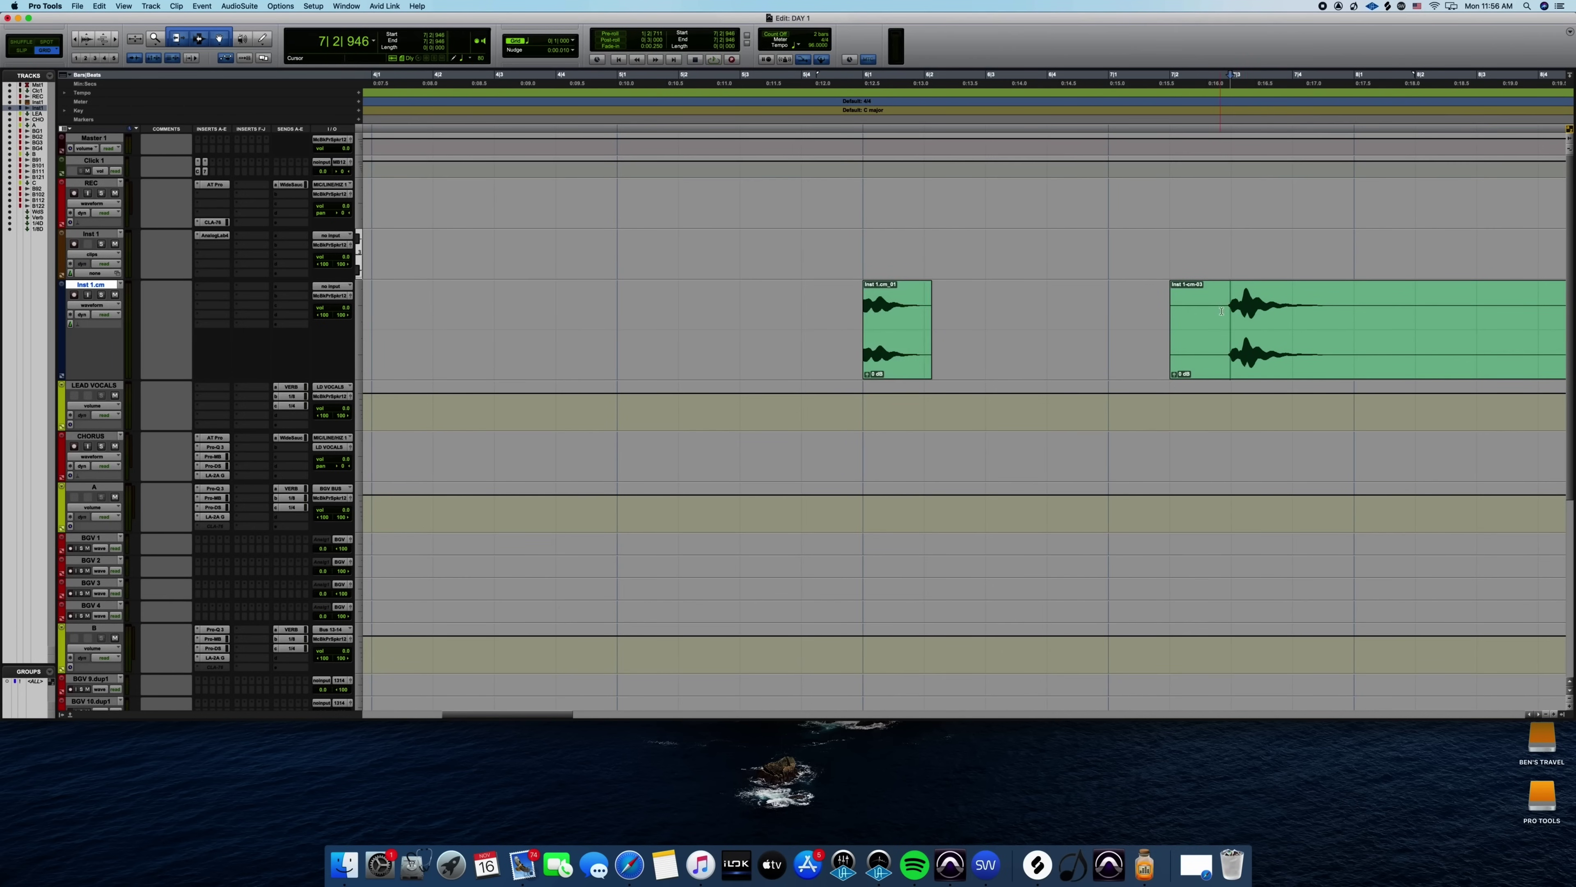
{"action": "left_click", "coordinate": [1276, 365]}
{"action": "key", "text": "t"}
{"action": "key", "text": "t"}
{"action": "key", "text": "t"}
{"action": "key", "text": "t"}
{"action": "left_click_drag", "start_coordinate": [967, 322], "coordinate": [1001, 327]}
{"action": "key", "text": "space"}
{"action": "key", "text": "r"}
{"action": "key", "text": "r"}
{"action": "key", "text": "r"}
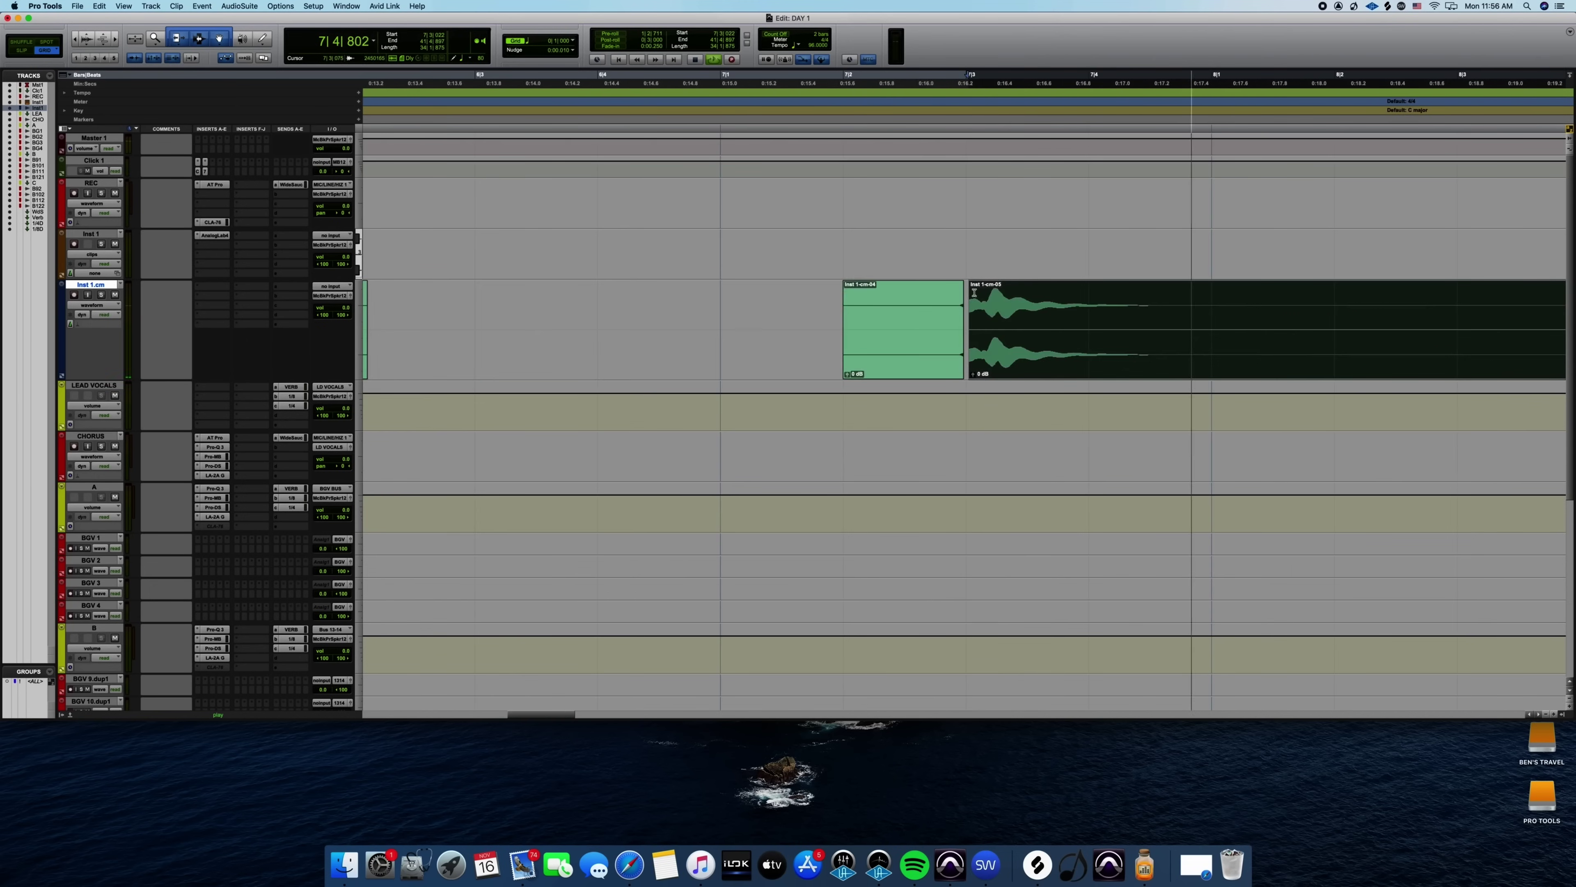
Delete the silent segment in front of the second note.
{"action": "key", "text": "space"}
{"action": "left_click", "coordinate": [951, 342]}
{"action": "key", "text": "Delete"}
Check that the second note's clip starts tightly on its attack and move the clip to 6|3|000.
{"action": "left_click", "coordinate": [1007, 351]}
{"action": "key", "text": "t"}
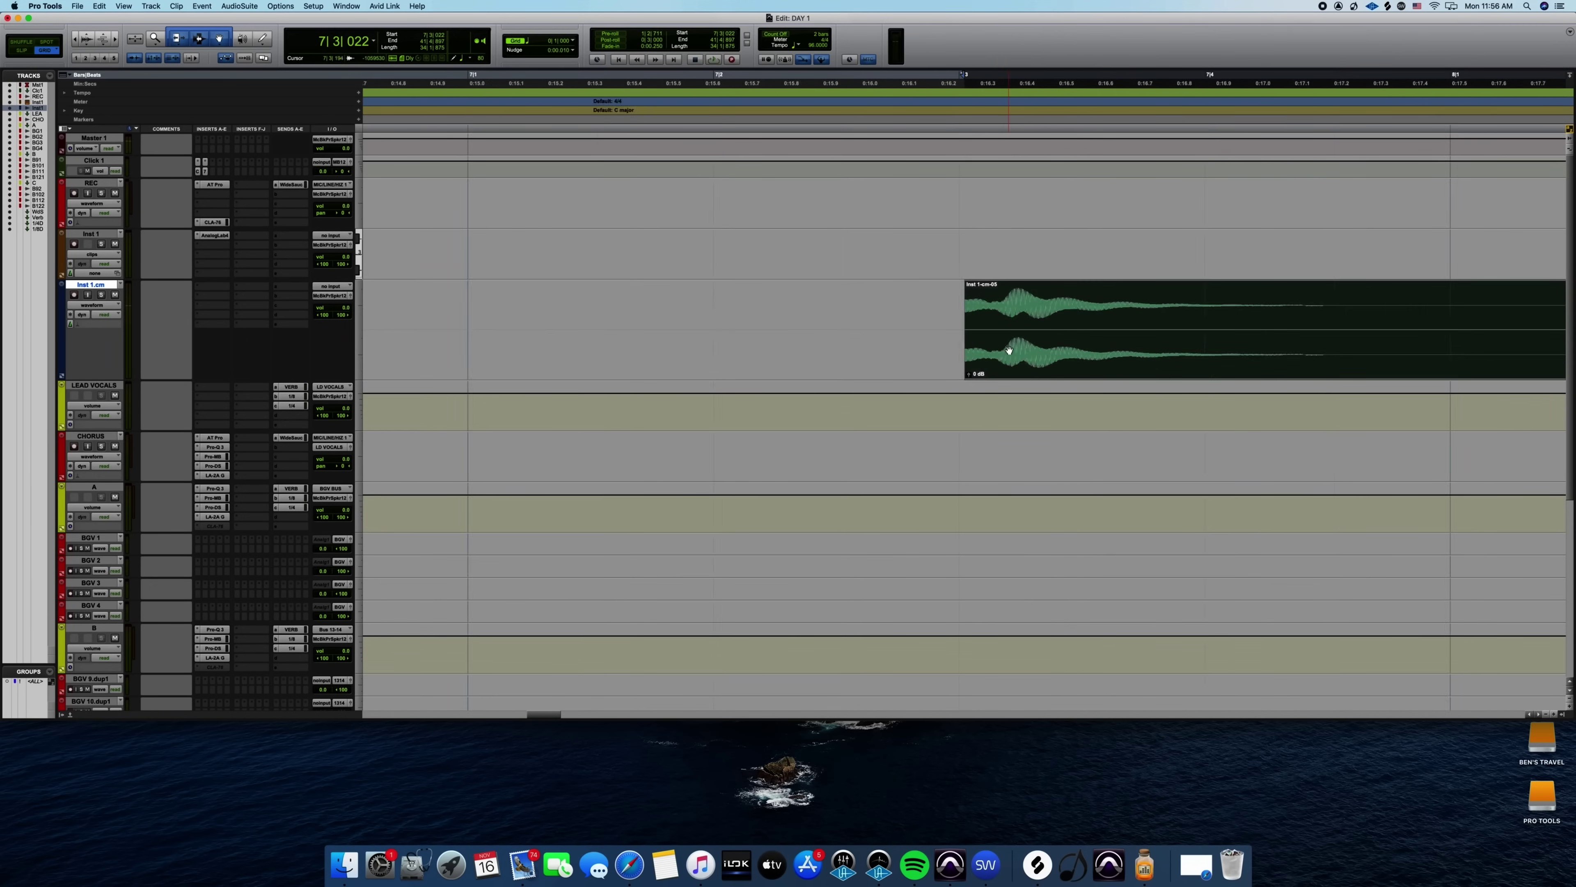
{"action": "key", "text": "t"}
{"action": "key", "text": "t"}
{"action": "left_click_drag", "start_coordinate": [969, 287], "coordinate": [969, 287]}
{"action": "key", "text": "r"}
{"action": "key", "text": "r"}
{"action": "key", "text": "r"}
{"action": "key", "text": "r"}
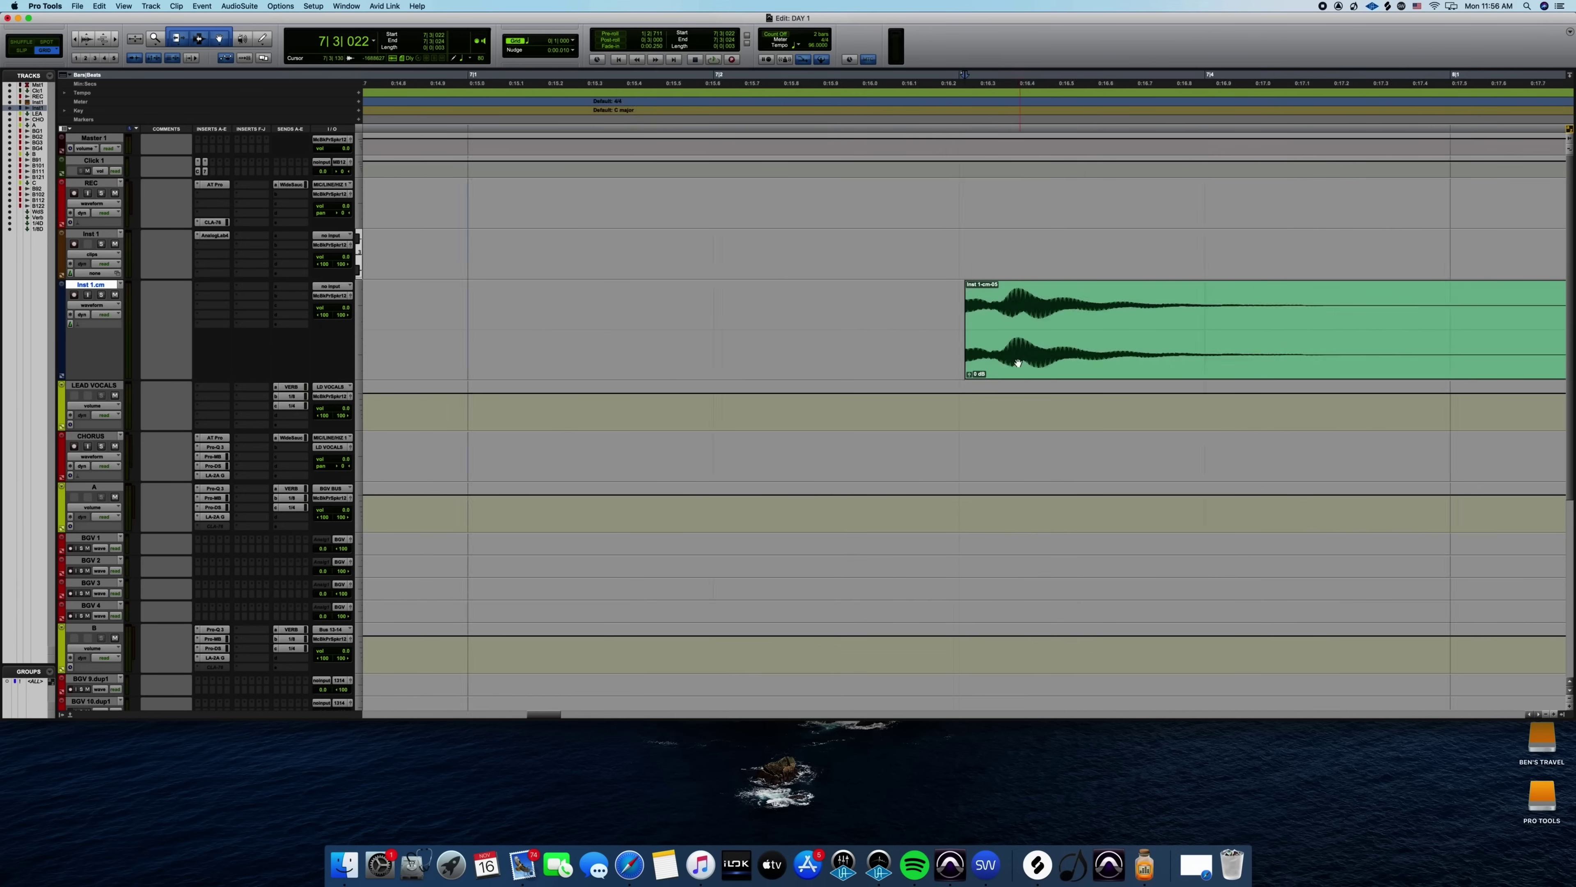
{"action": "left_click_drag", "start_coordinate": [1004, 361], "coordinate": [770, 355]}
Shift all clips one beat so the first note starts at 6|2|000, and play from 6|1|000.
{"action": "left_click", "coordinate": [562, 296]}
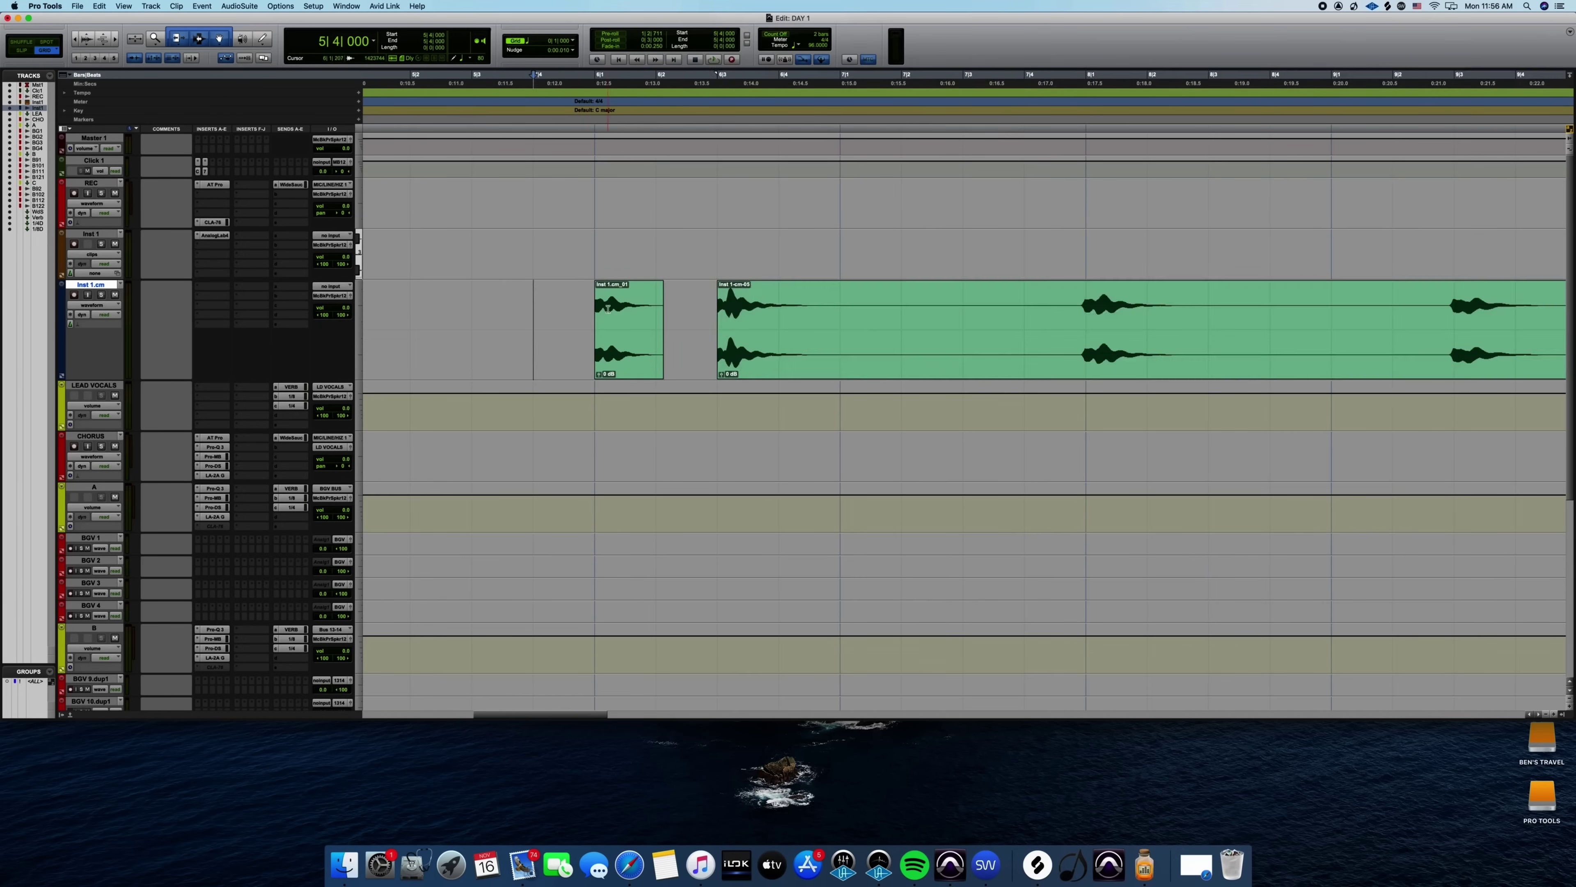
{"action": "key", "text": "super+a"}
{"action": "left_click_drag", "start_coordinate": [614, 347], "coordinate": [693, 345]}
{"action": "left_click", "coordinate": [617, 319]}
{"action": "key", "text": "space"}
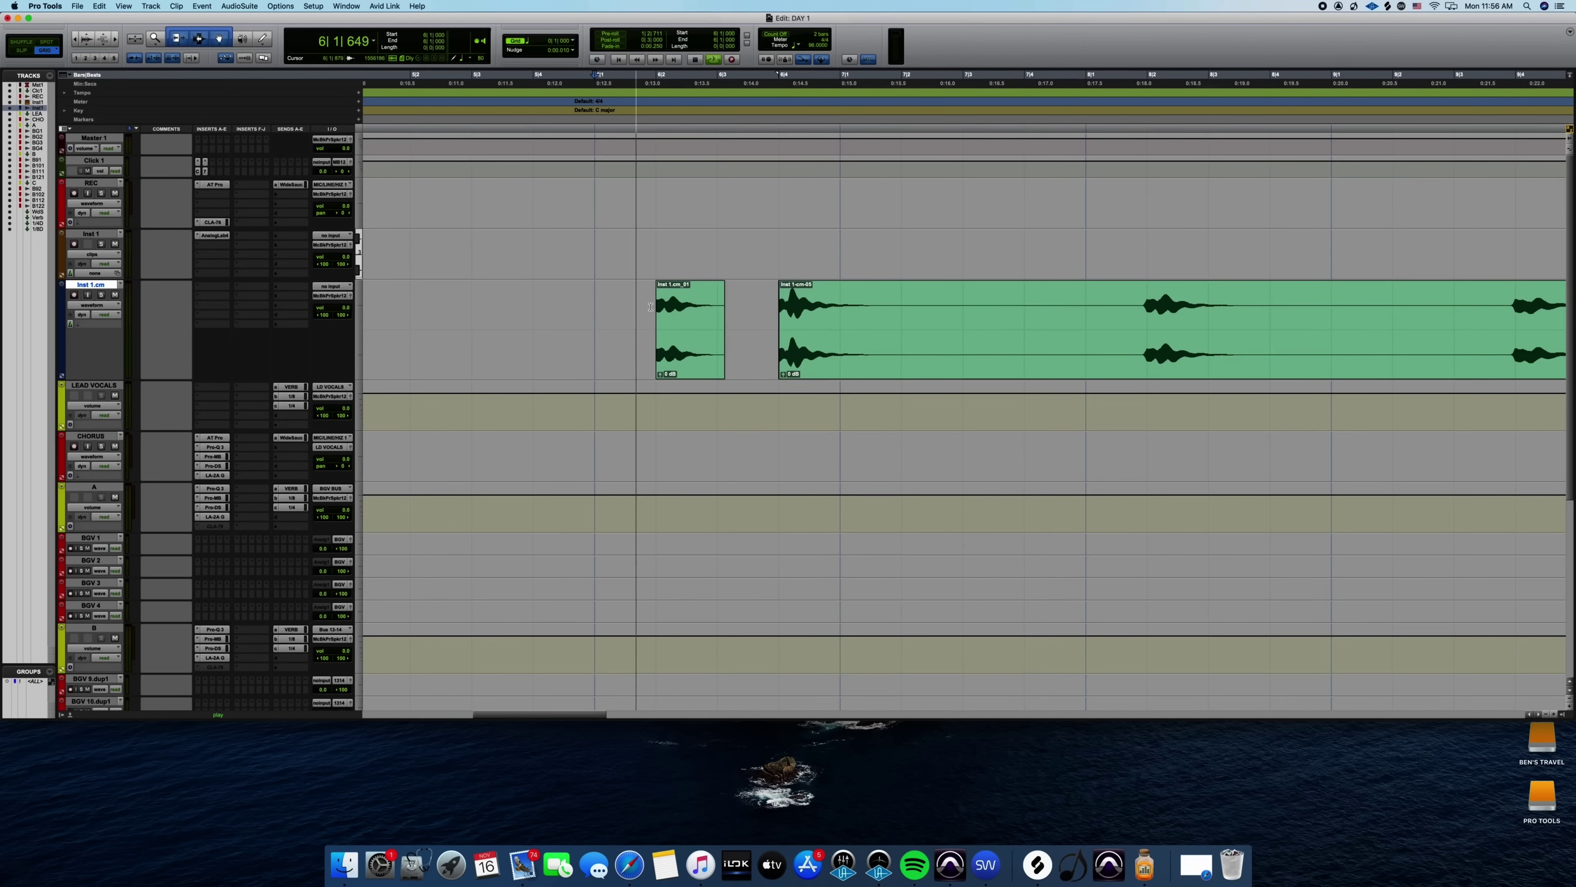
Set the grid to eighth notes, shift all clips so the first note starts at 6|1|480, and play from 6|1|000.
{"action": "left_click", "coordinate": [529, 42]}
{"action": "left_click", "coordinate": [534, 53]}
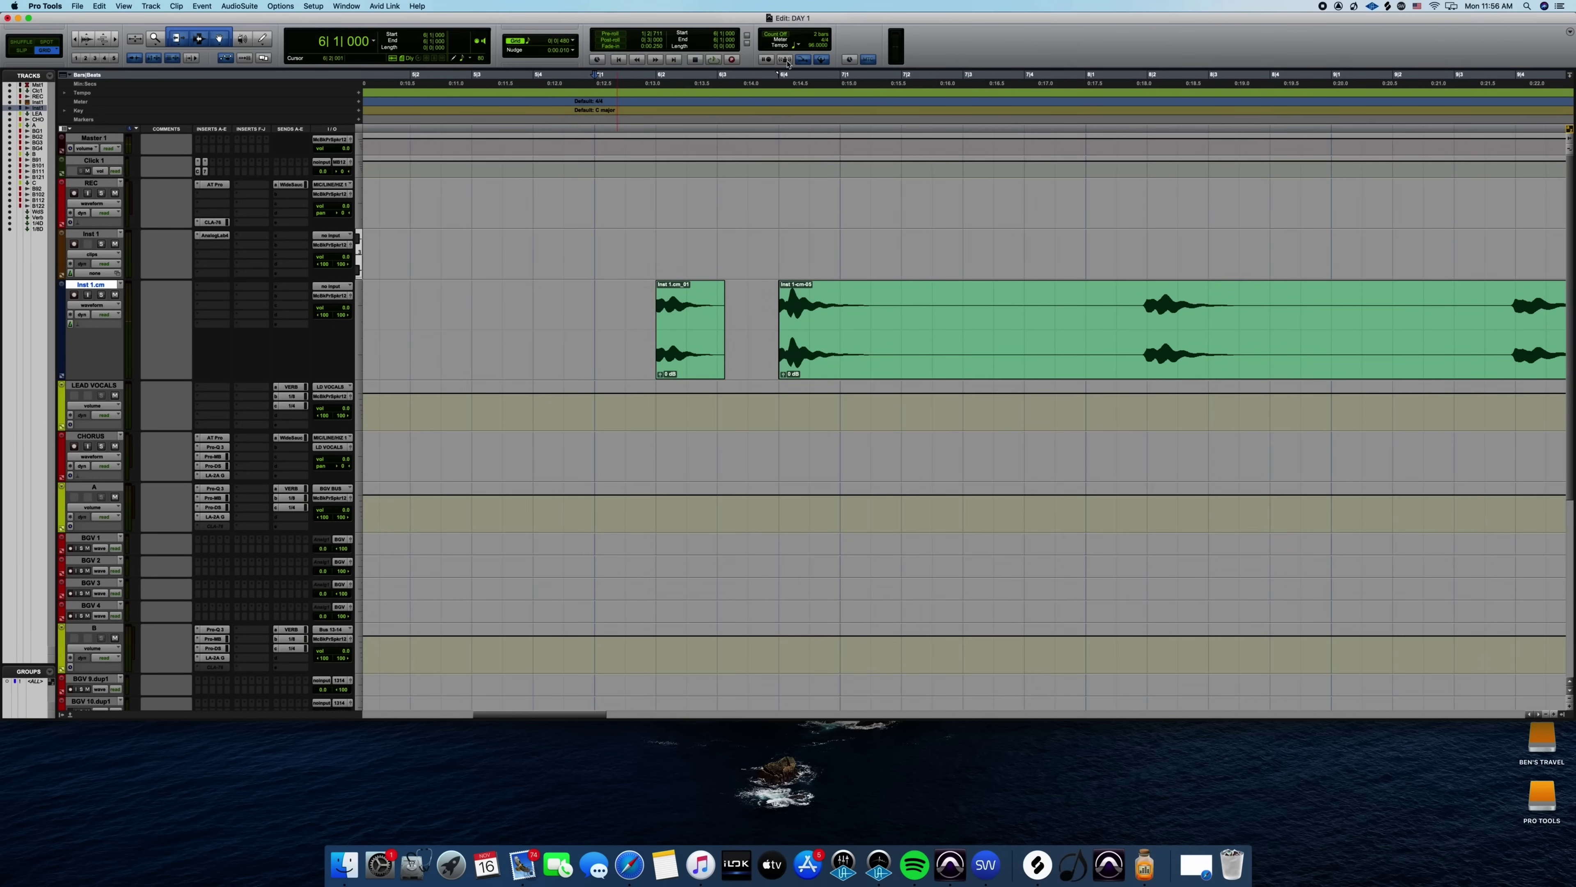
{"action": "key", "text": "space"}
{"action": "key", "text": "space"}
{"action": "key", "text": "super+a"}
{"action": "left_click_drag", "start_coordinate": [683, 336], "coordinate": [662, 345]}
{"action": "left_click", "coordinate": [587, 317]}
{"action": "key", "text": "space"}
{"action": "key", "text": "space"}
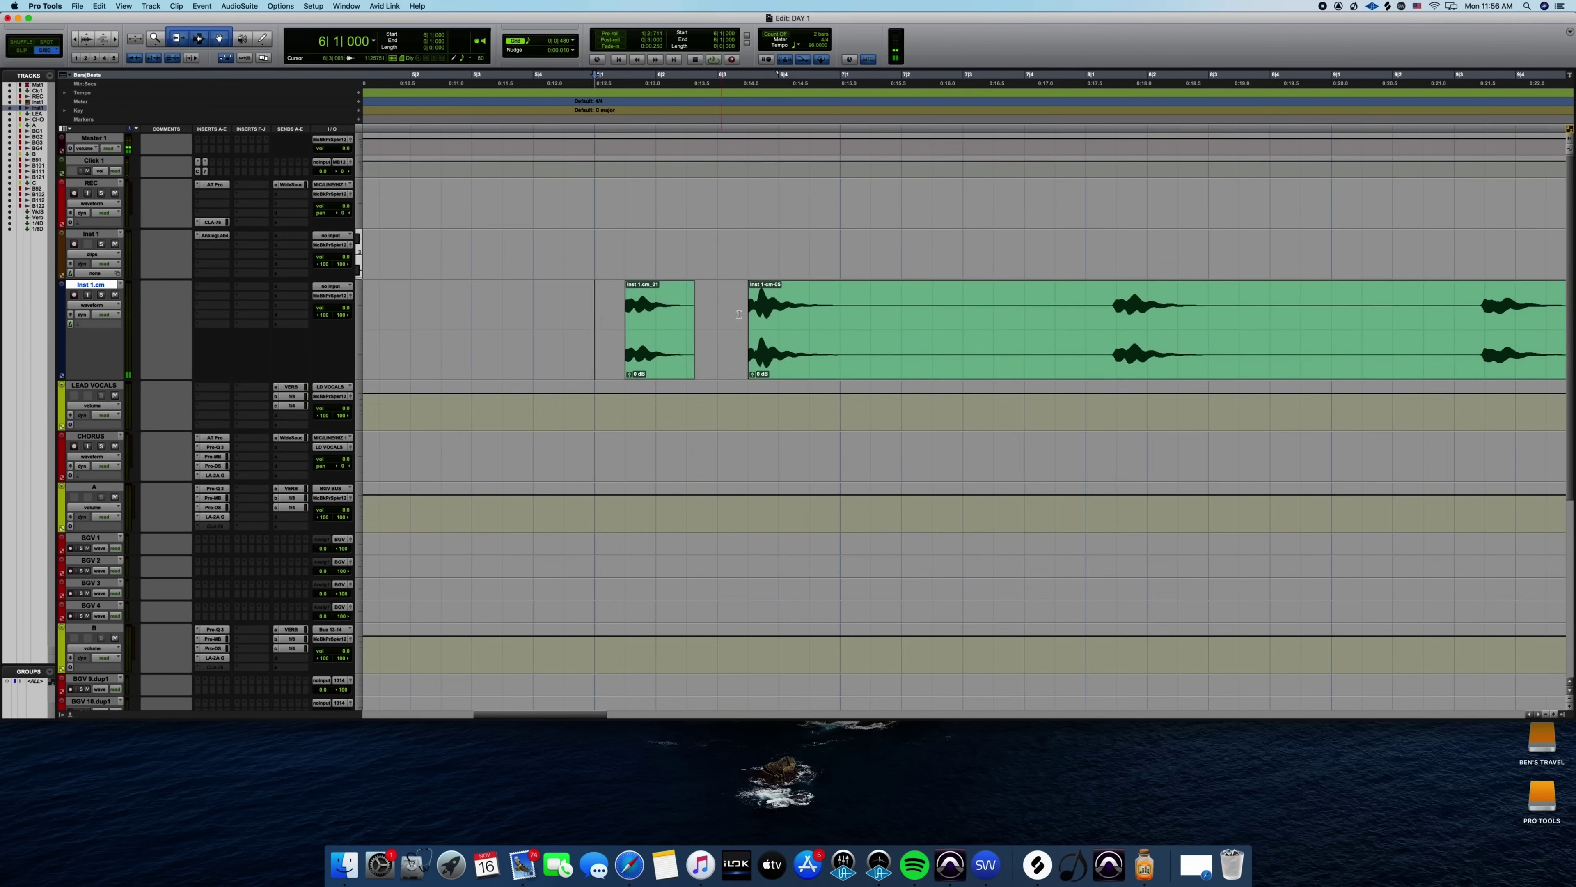
Move the second note's clip earlier, close behind the first note, and play both notes.
{"action": "key", "text": "t"}
{"action": "key", "text": "space"}
{"action": "scroll", "coordinate": [1177, 321], "scroll_direction": "right", "scroll_amount": 3}
{"action": "key", "text": "space"}
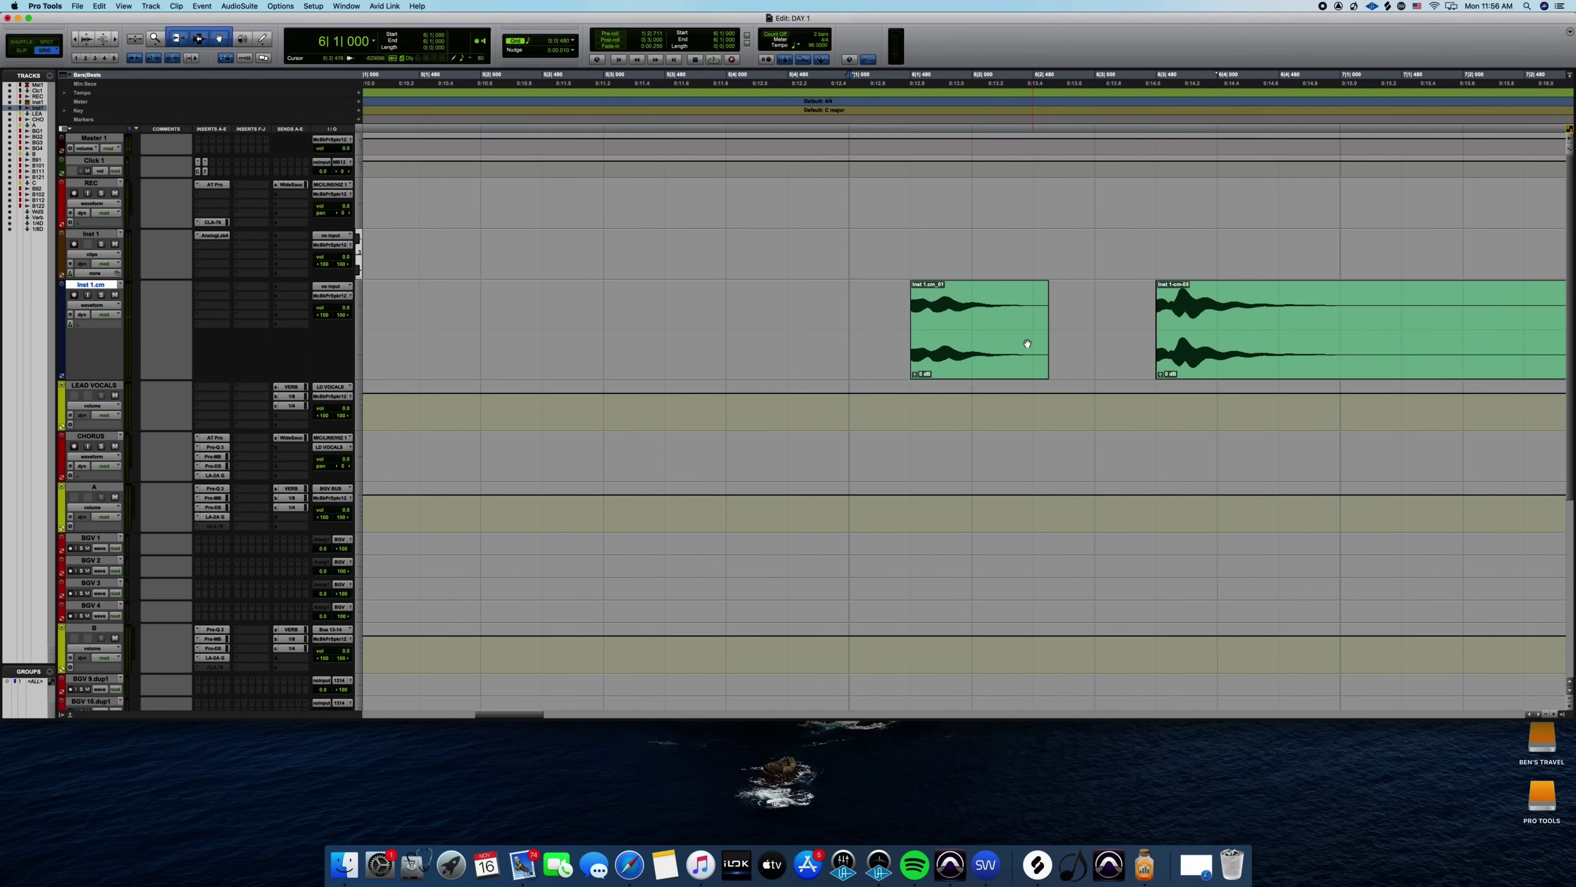
{"action": "left_click_drag", "start_coordinate": [1240, 348], "coordinate": [1055, 340]}
{"action": "left_click", "coordinate": [863, 298]}
{"action": "key", "text": "space"}
{"action": "key", "text": "space"}
Set the grid to sixteenth notes, move the second note's clip to 6|2|240, and play the result.
{"action": "left_click", "coordinate": [541, 41]}
{"action": "left_click", "coordinate": [549, 57]}
{"action": "left_click_drag", "start_coordinate": [1150, 352], "coordinate": [1117, 352]}
{"action": "left_click", "coordinate": [860, 303]}
{"action": "key", "text": "space"}
{"action": "key", "text": "space"}
Delete the short fade at the start of the second note at 6|2|240.
{"action": "key", "text": "t"}
{"action": "key", "text": "t"}
{"action": "scroll", "coordinate": [962, 312], "scroll_direction": "right", "scroll_amount": 8}
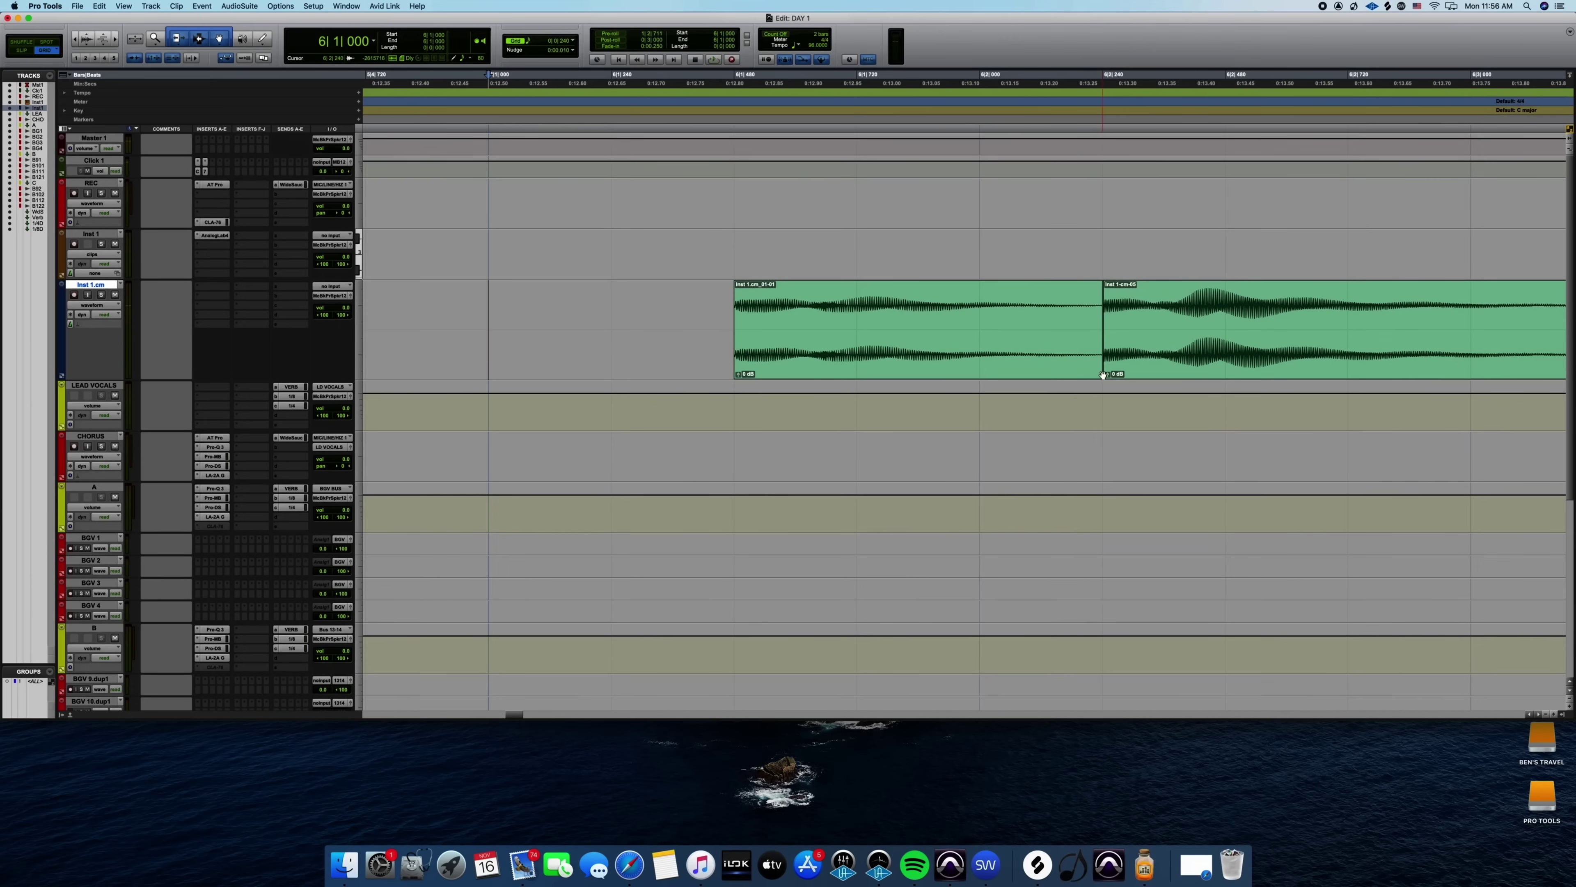
{"action": "key", "text": "super+]"}
{"action": "key", "text": "super+]"}
{"action": "key", "text": "super+]"}
{"action": "key", "text": "super+]"}
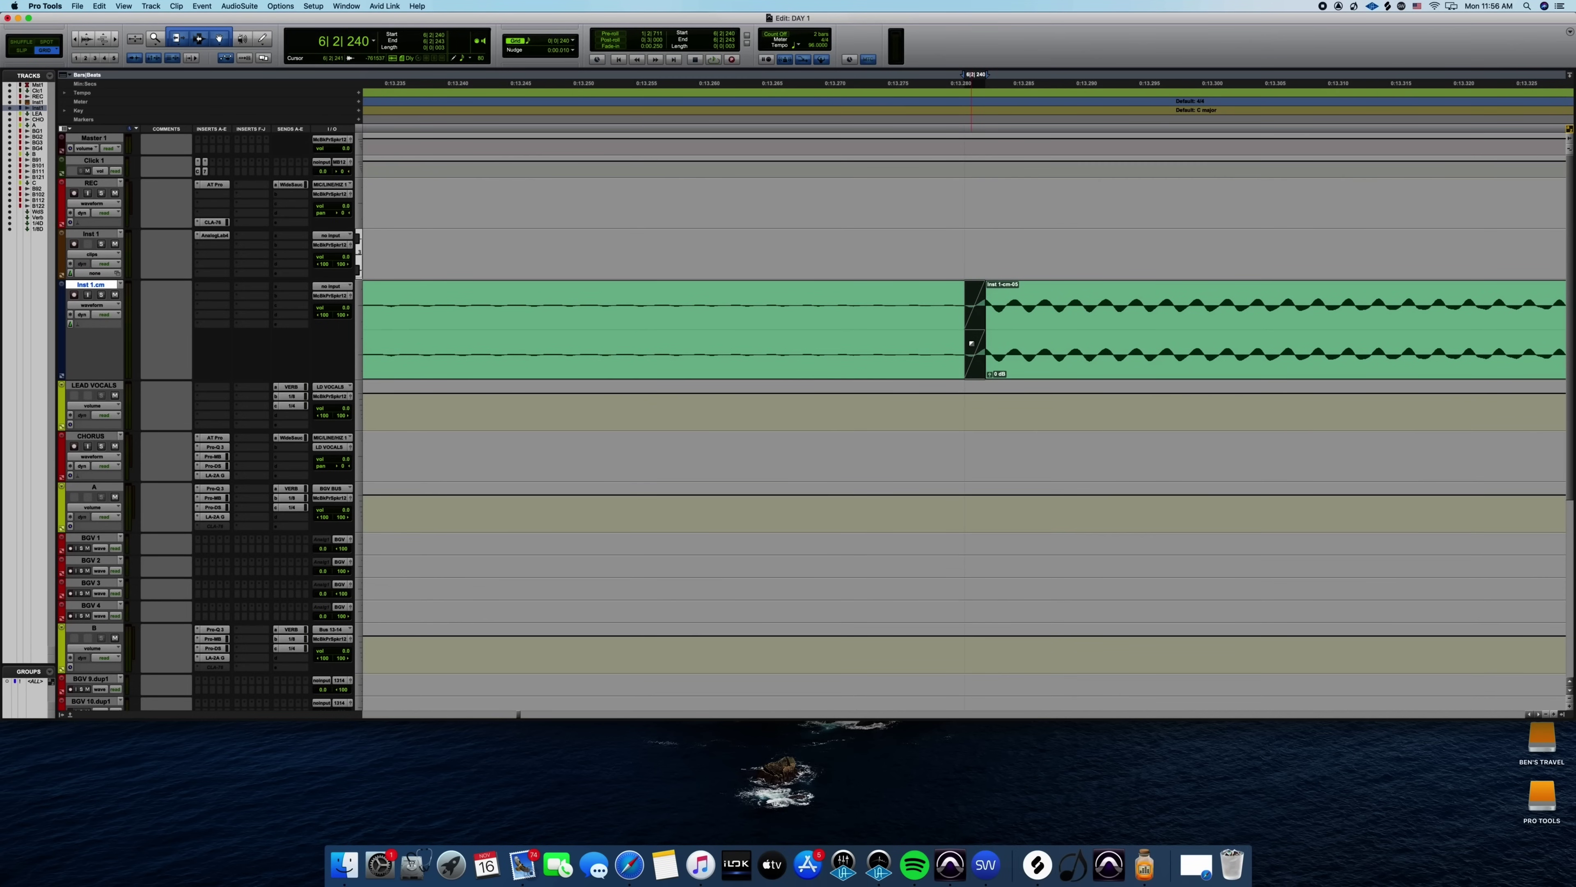
{"action": "key", "text": "Delete"}
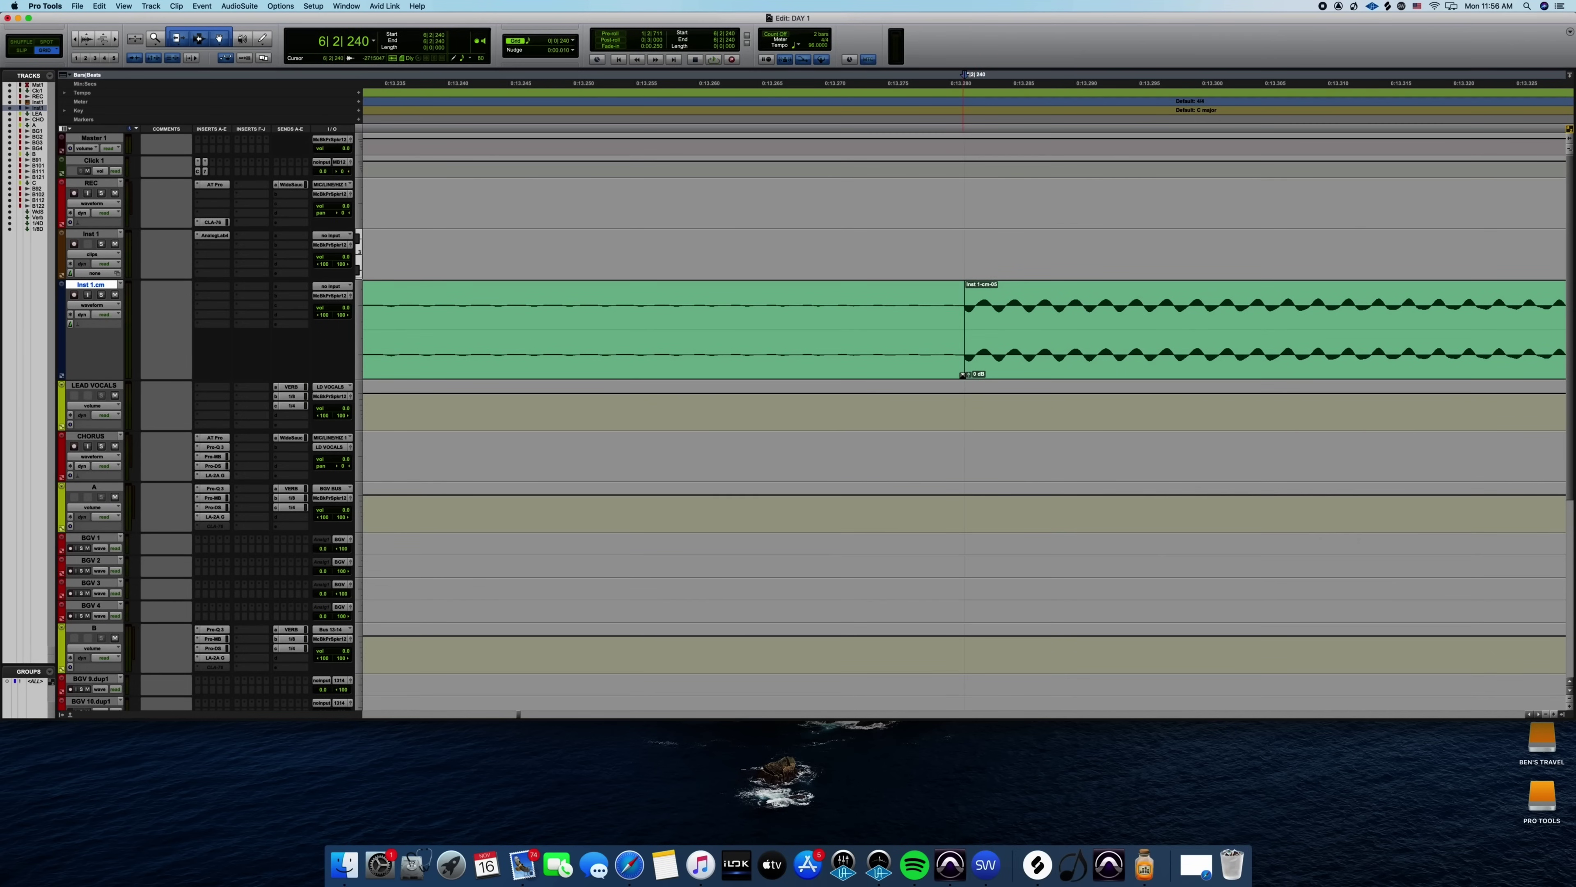
Add a very short fade at the end of the first note, from 6|2|238 to the join at 6|2|240.
{"action": "left_click_drag", "start_coordinate": [963, 375], "coordinate": [947, 375]}
{"action": "key", "text": "super+["}
{"action": "key", "text": "super+["}
{"action": "key", "text": "super+["}
{"action": "key", "text": "super+["}
{"action": "key", "text": "super+["}
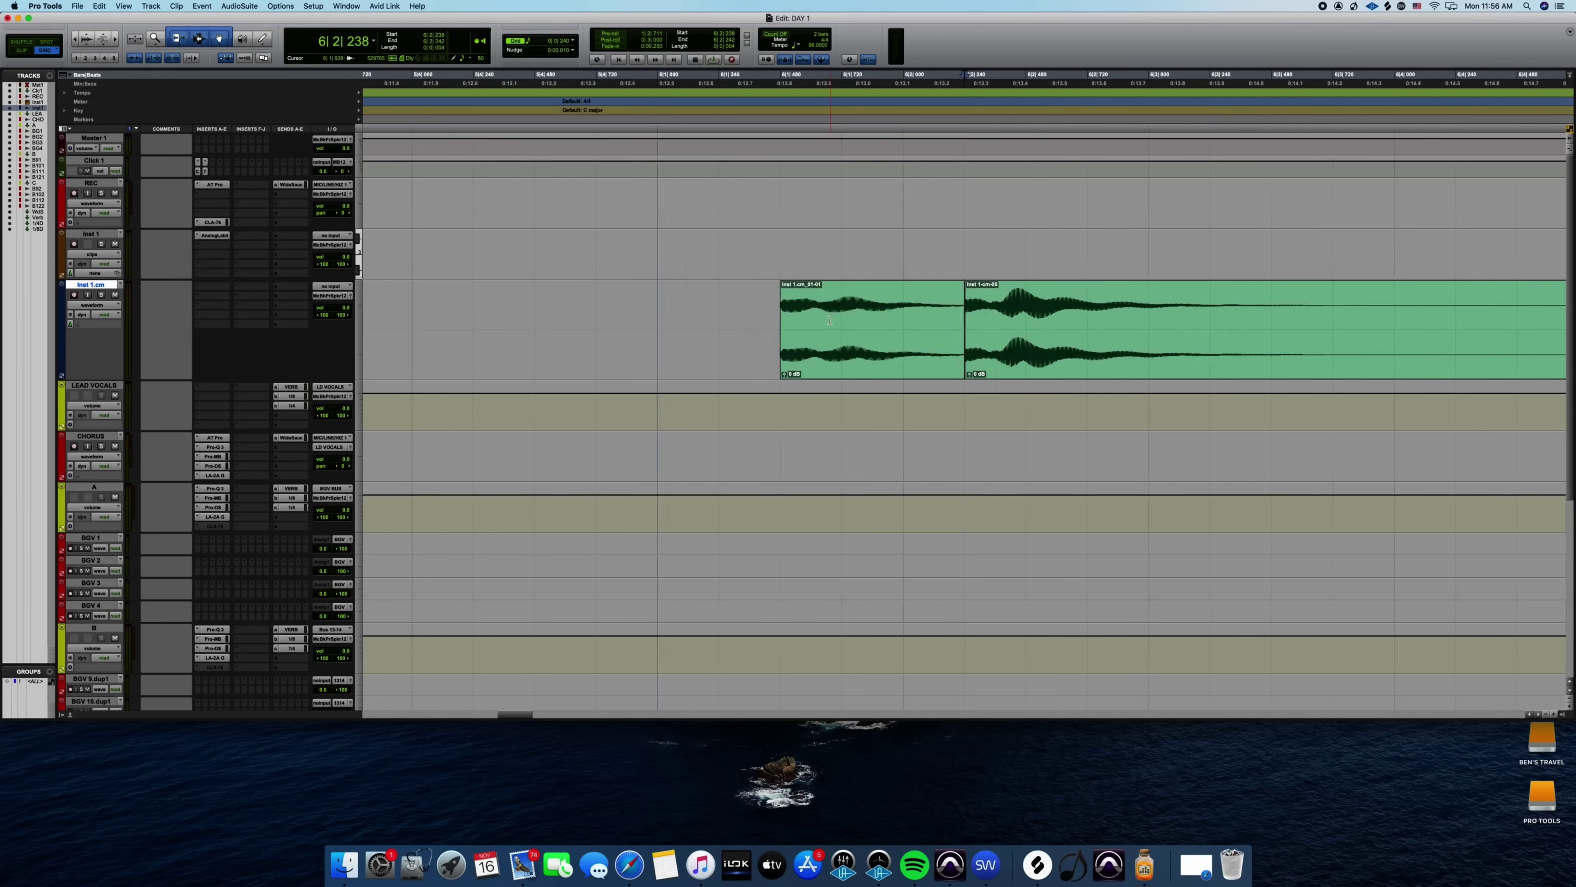
{"action": "key", "text": "super+["}
Play the two-note pattern and toggle the metronome click to compare the timing.
{"action": "left_click", "coordinate": [830, 320]}
{"action": "key", "text": "space"}
{"action": "key", "text": "space"}
{"action": "left_click", "coordinate": [786, 60]}
{"action": "key", "text": "space"}
{"action": "key", "text": "space"}
Separate the second note from the remaining audio, fade out its tail, and play the pattern.
{"action": "scroll", "coordinate": [1016, 348], "scroll_direction": "right", "scroll_amount": 5}
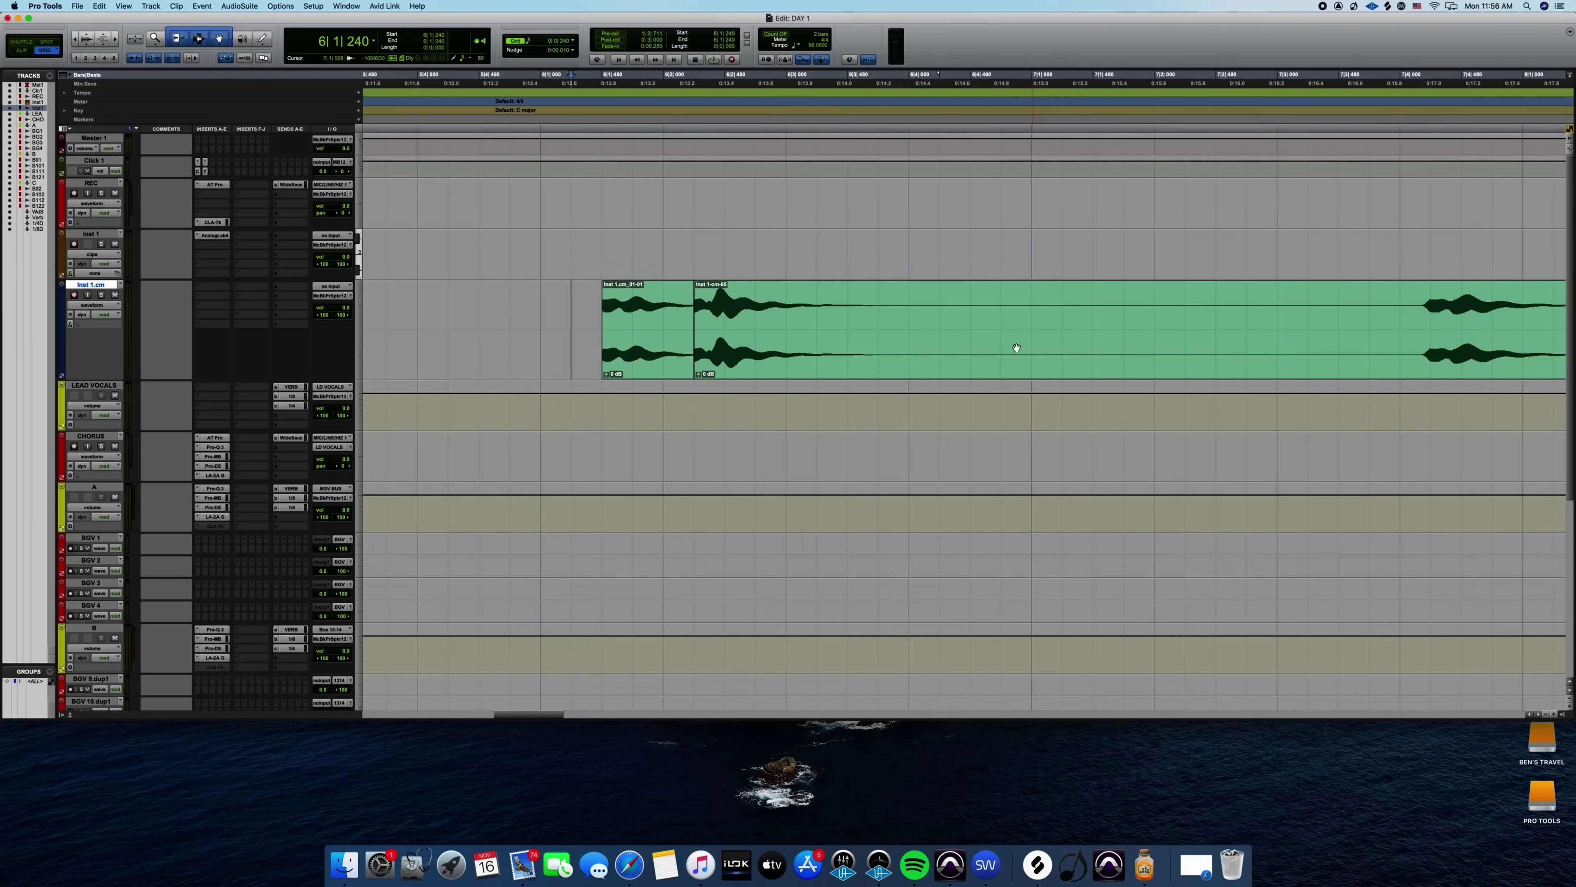
{"action": "left_click_drag", "start_coordinate": [838, 289], "coordinate": [717, 292]}
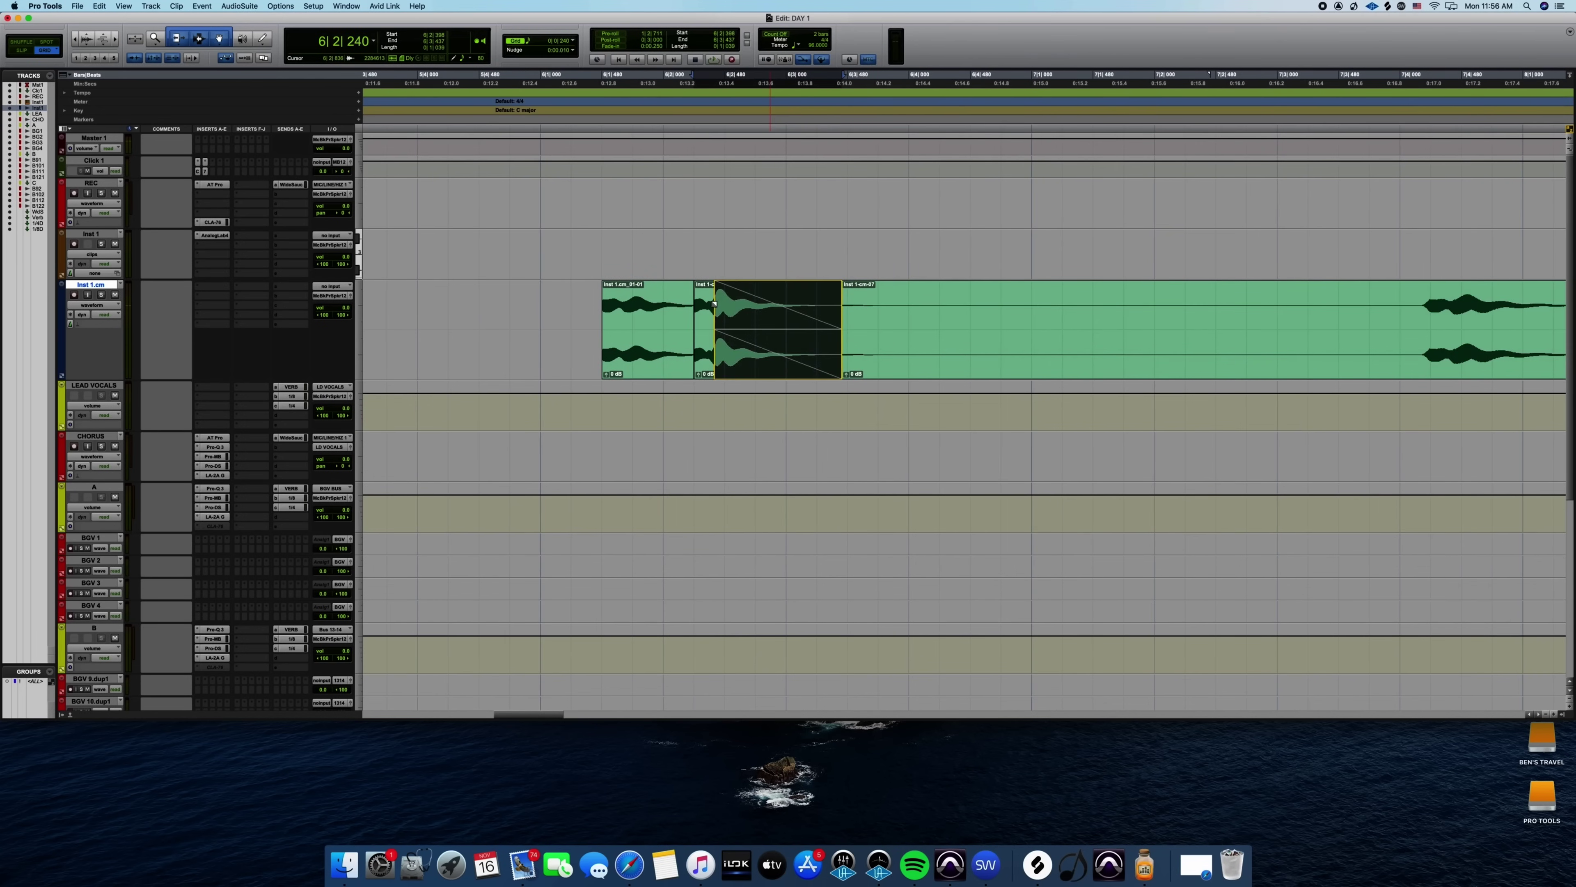
{"action": "left_click", "coordinate": [572, 302]}
{"action": "key", "text": "space"}
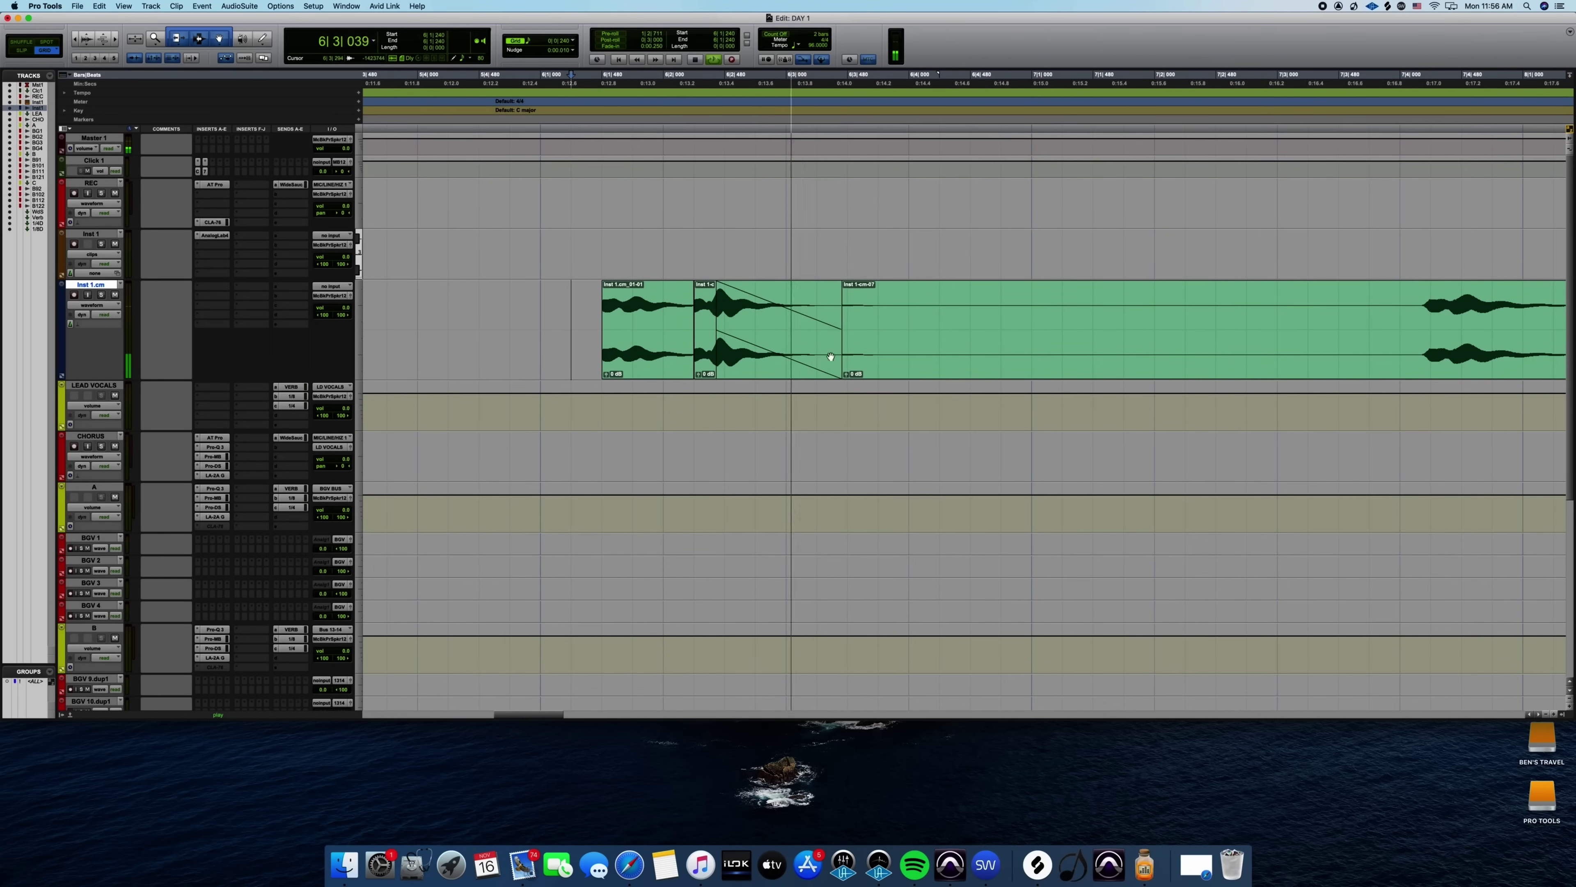
Remove the short fade before 6|2|240 and create a short fade at the start of the second note.
{"action": "left_click", "coordinate": [1041, 377]}
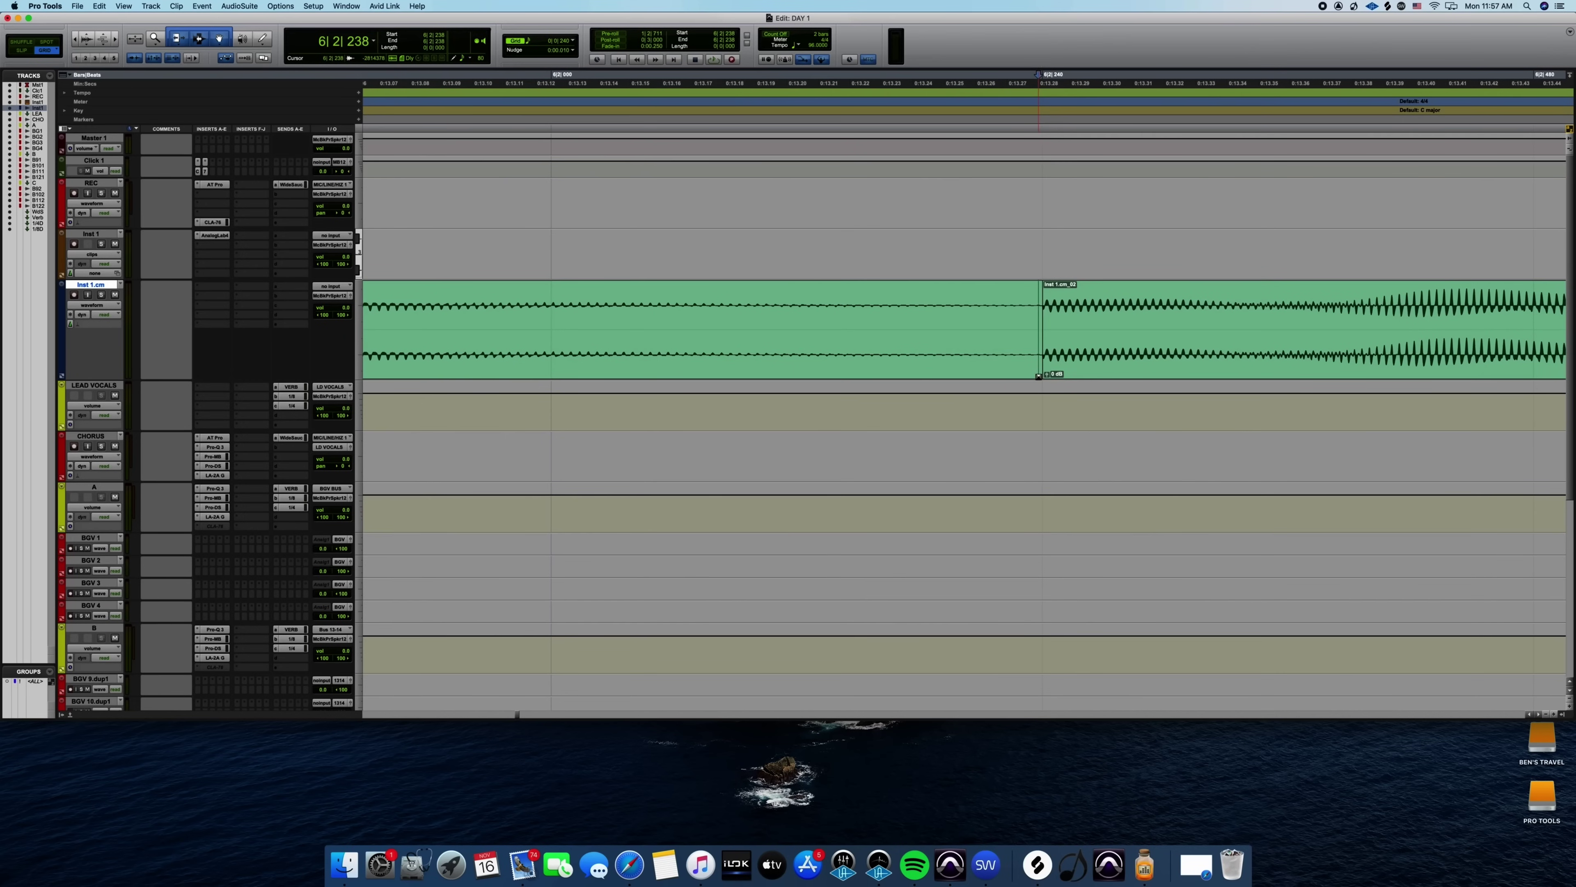
{"action": "left_click_drag", "start_coordinate": [1038, 377], "coordinate": [1039, 377]}
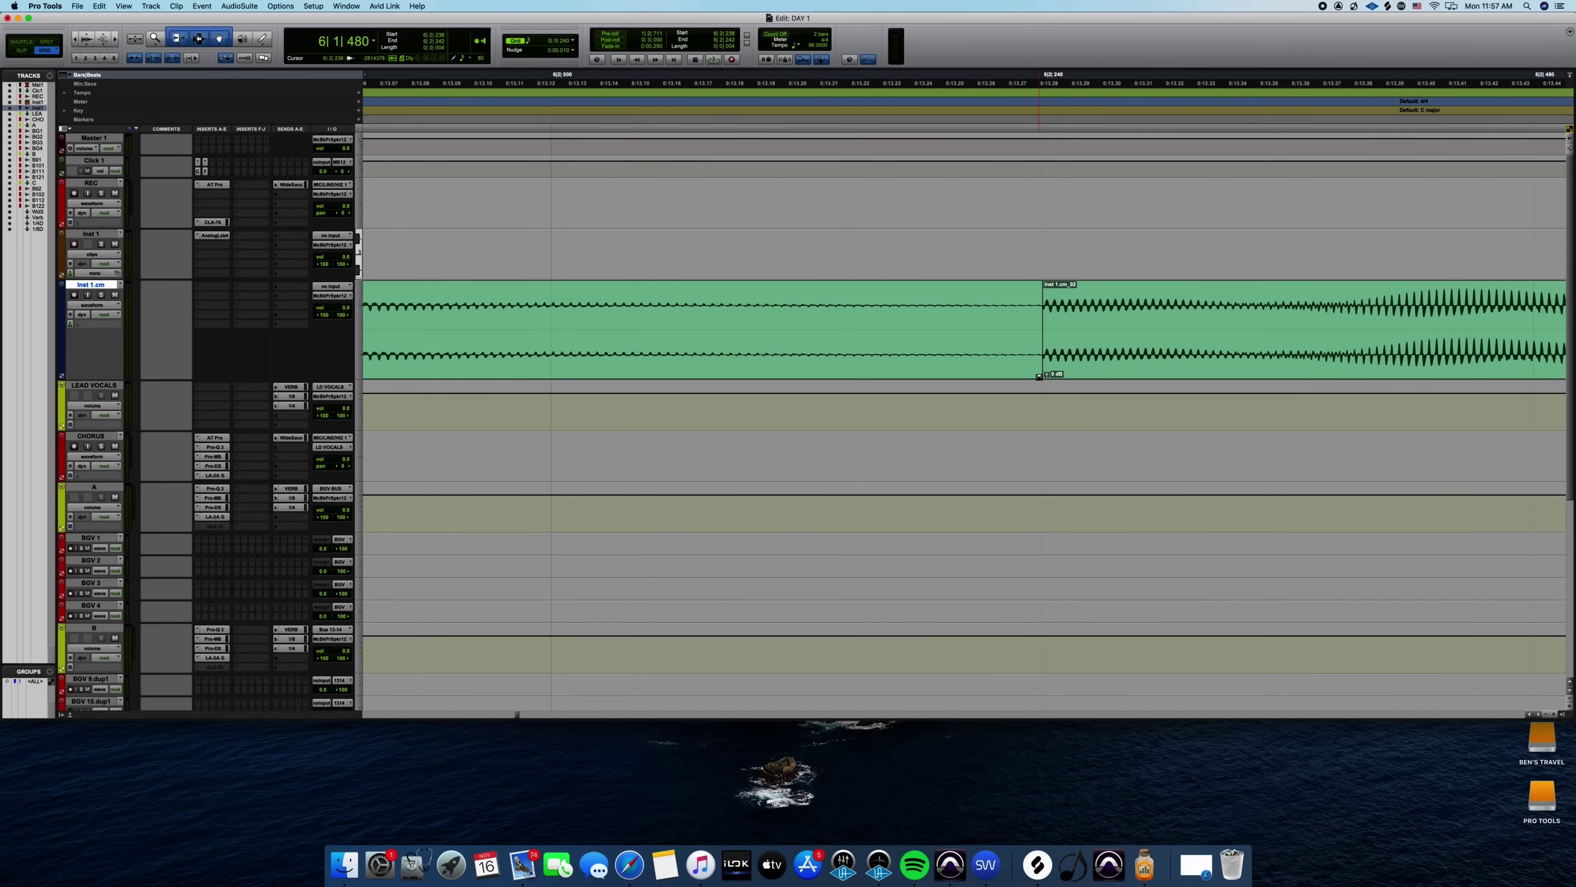
{"action": "key", "text": "super+f"}
{"action": "left_click", "coordinate": [889, 333]}
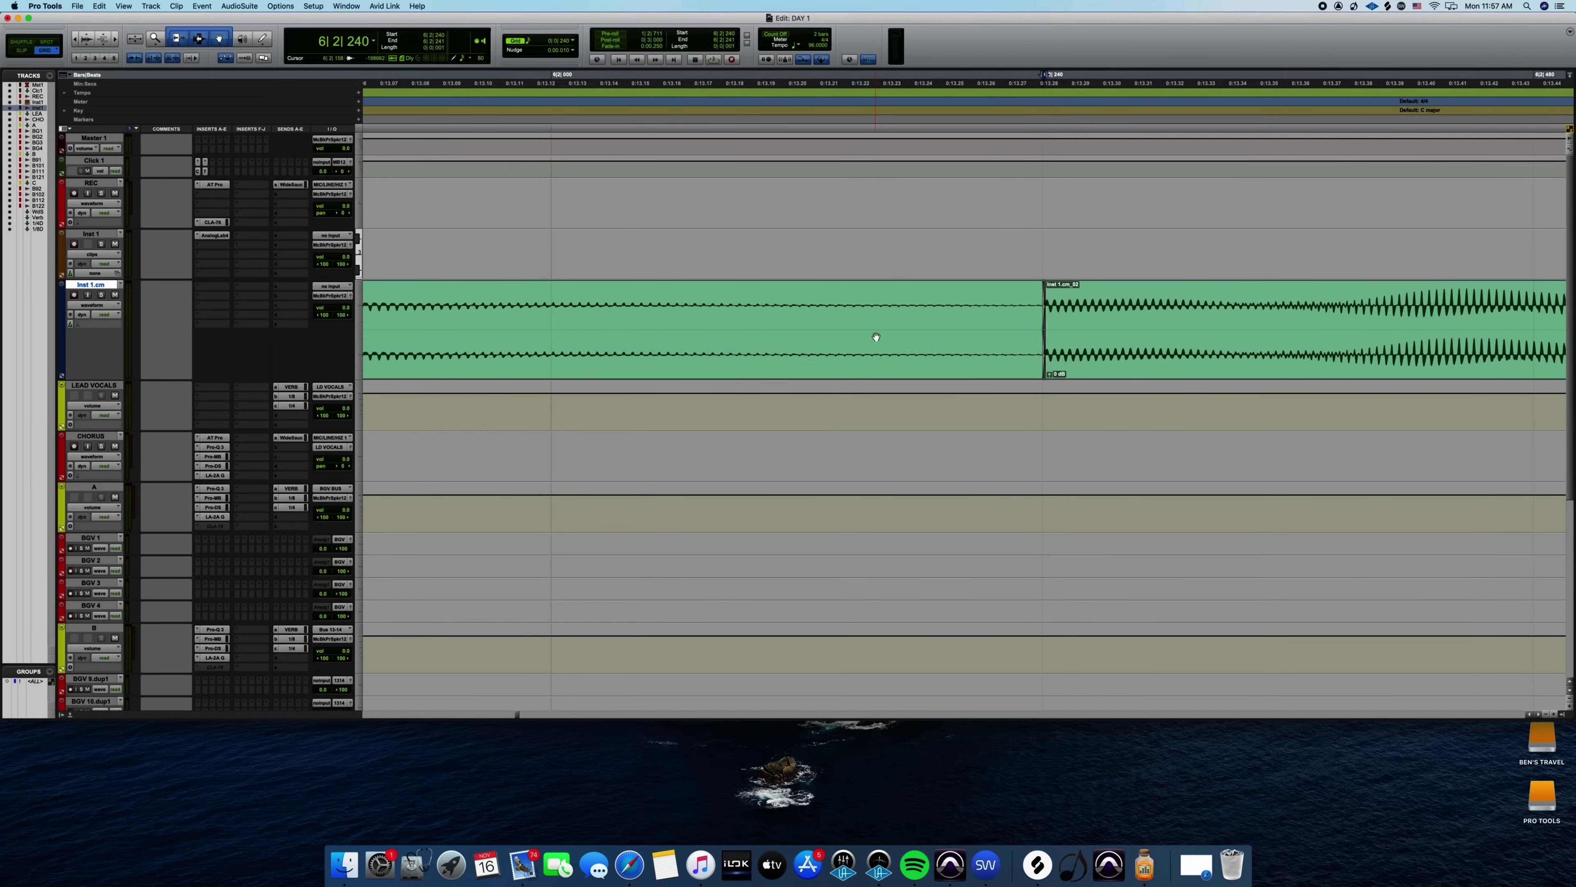
Place the remaining audio with the third note's attack at 6|3|720 and play the pattern from 6|1|000.
{"action": "key", "text": "r"}
{"action": "key", "text": "r"}
{"action": "key", "text": "r"}
{"action": "key", "text": "r"}
{"action": "scroll", "coordinate": [808, 307], "scroll_direction": "right", "scroll_amount": 5}
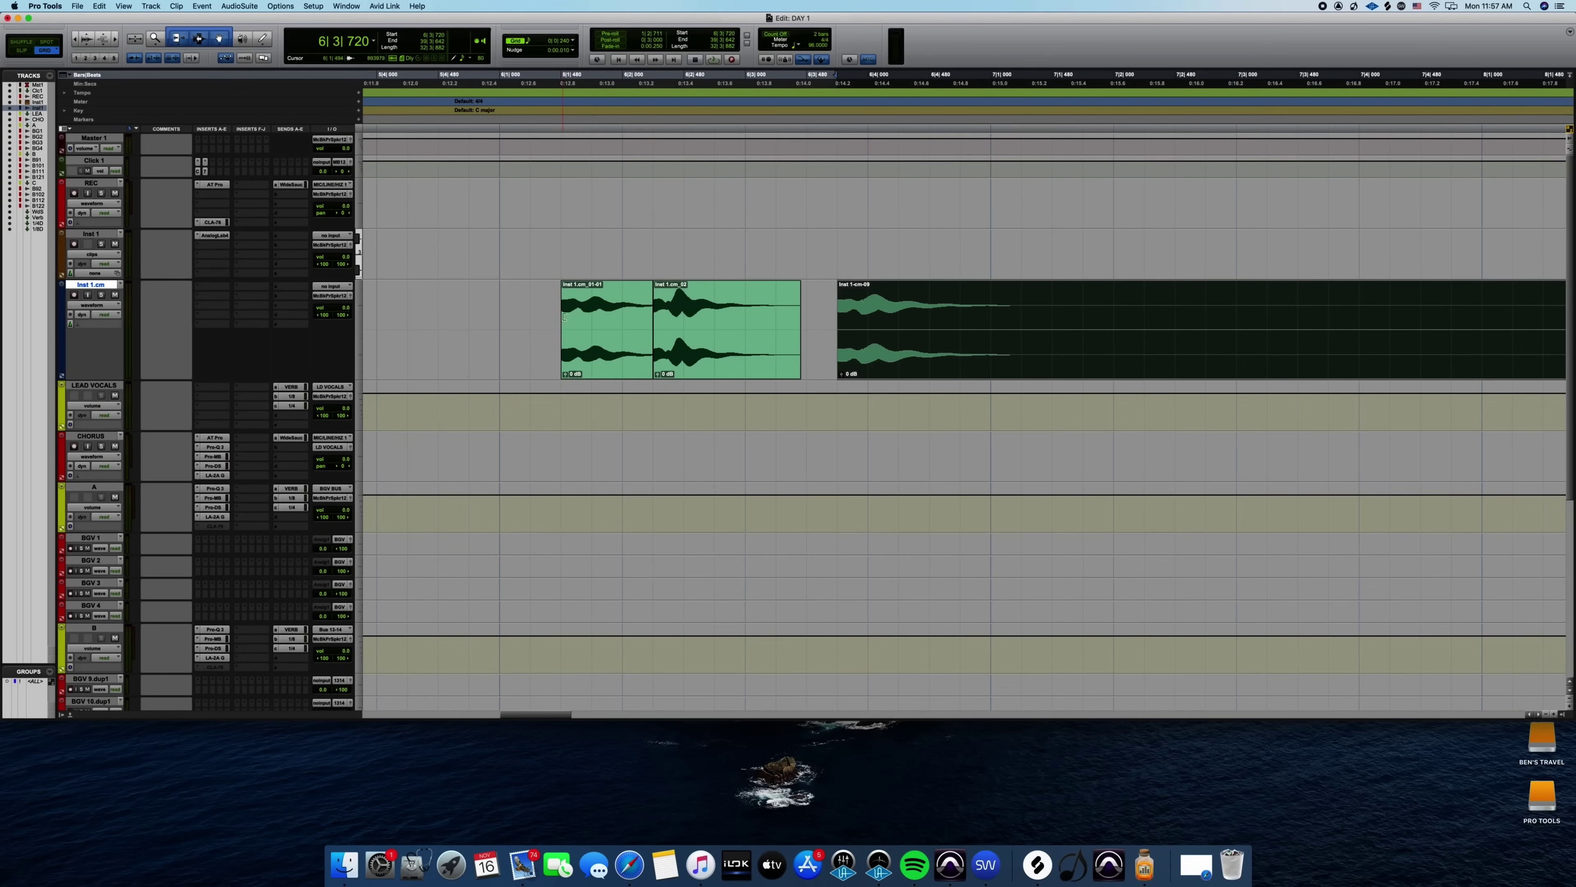
{"action": "left_click", "coordinate": [532, 313]}
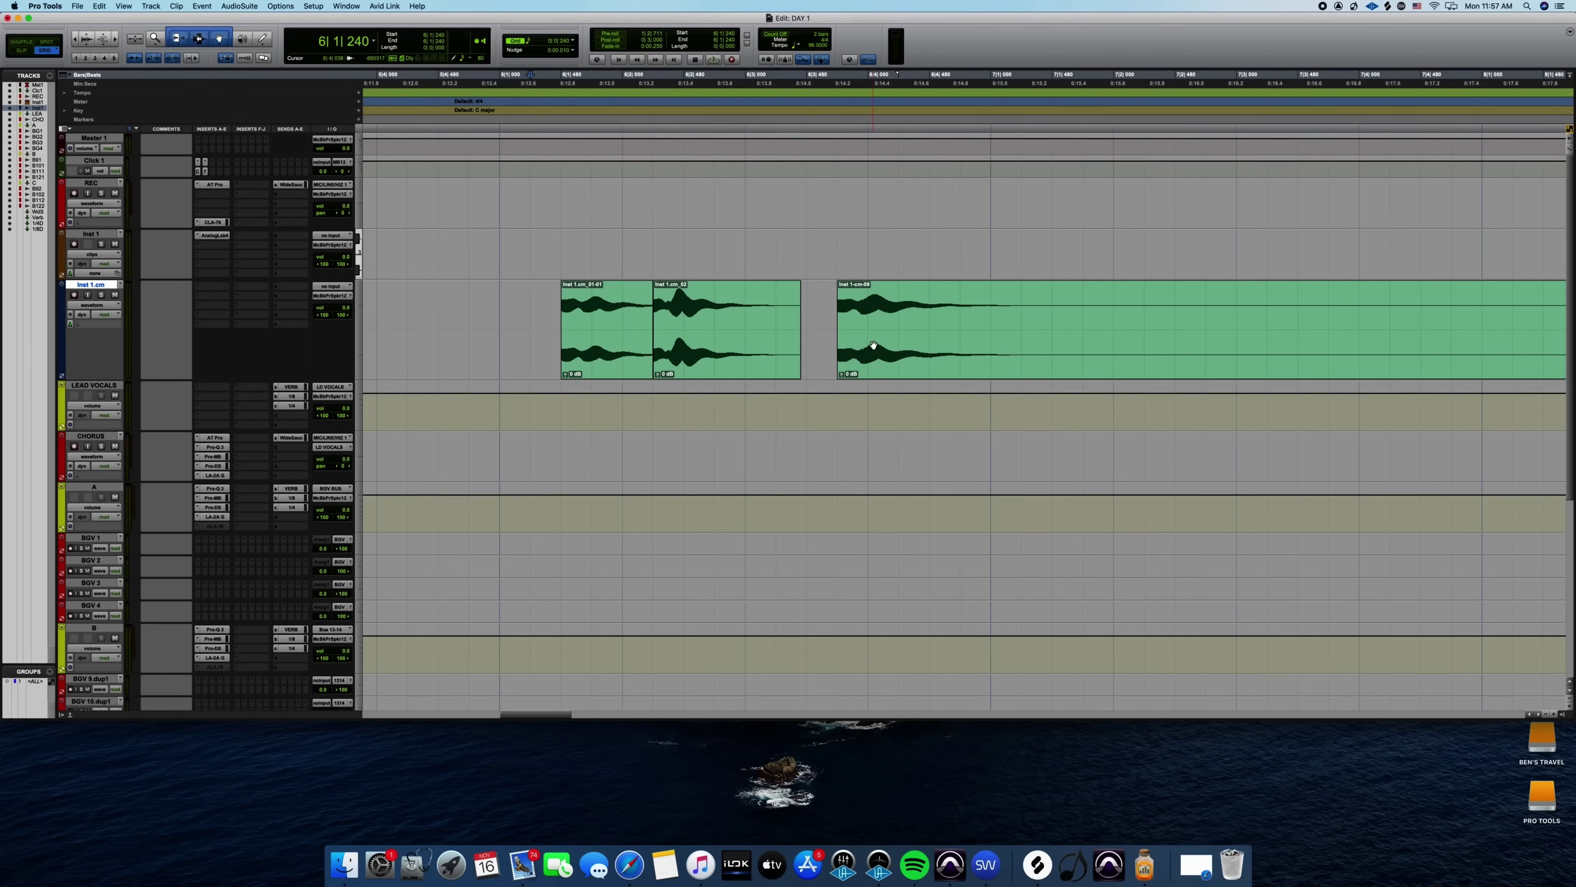
{"action": "left_click", "coordinate": [502, 314]}
{"action": "key", "text": "space"}
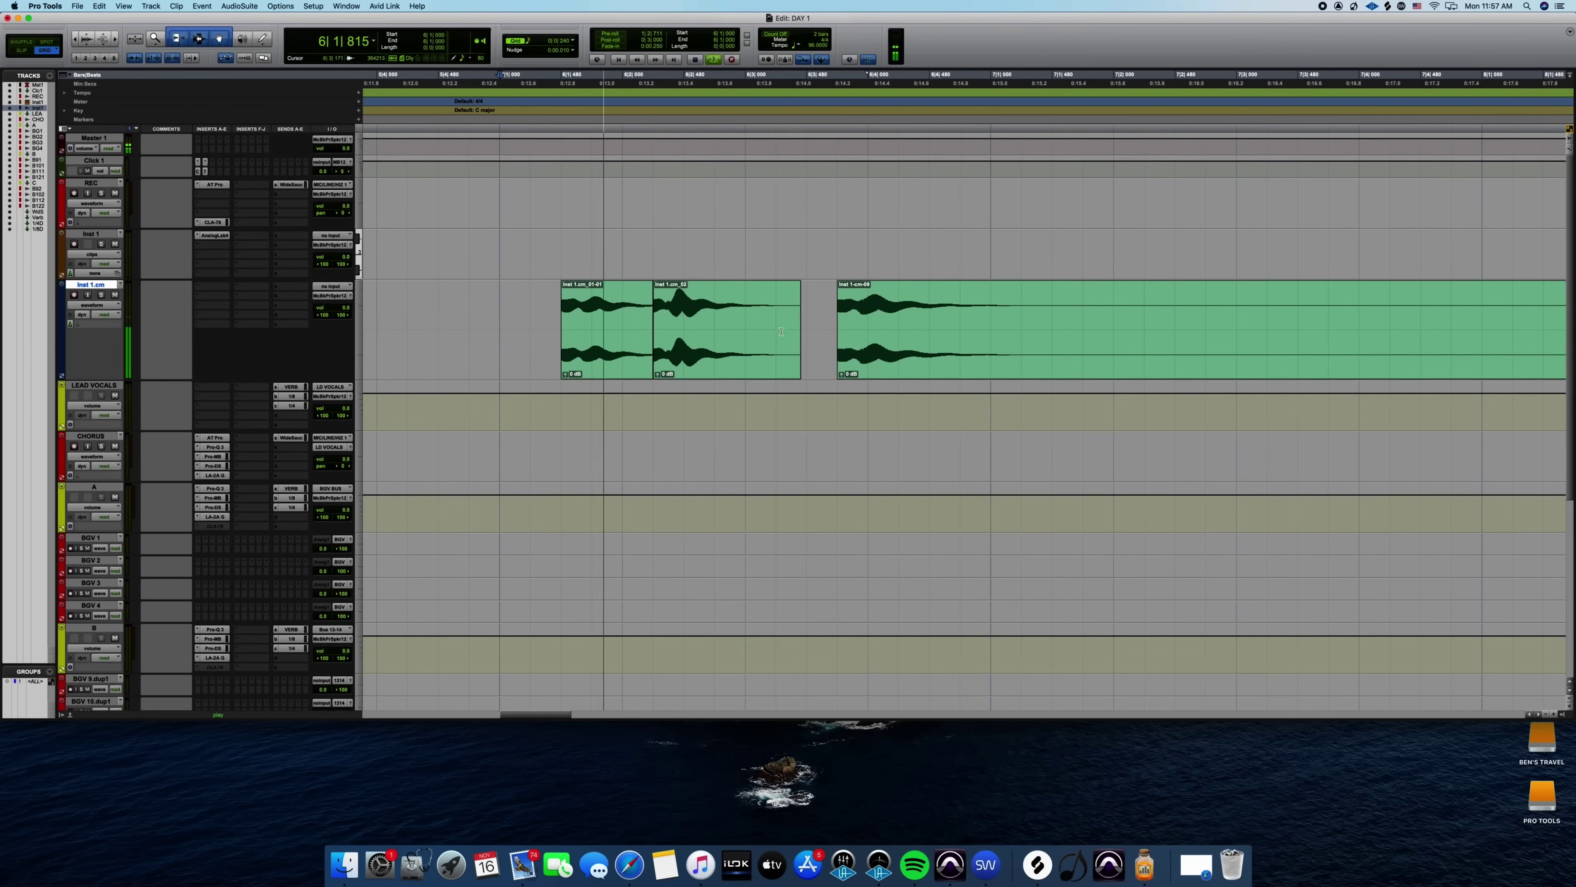
Place the third note at 6|3|000 and the remaining fourth-note clip at 6|3|720, and play the pattern.
{"action": "left_click", "coordinate": [904, 344]}
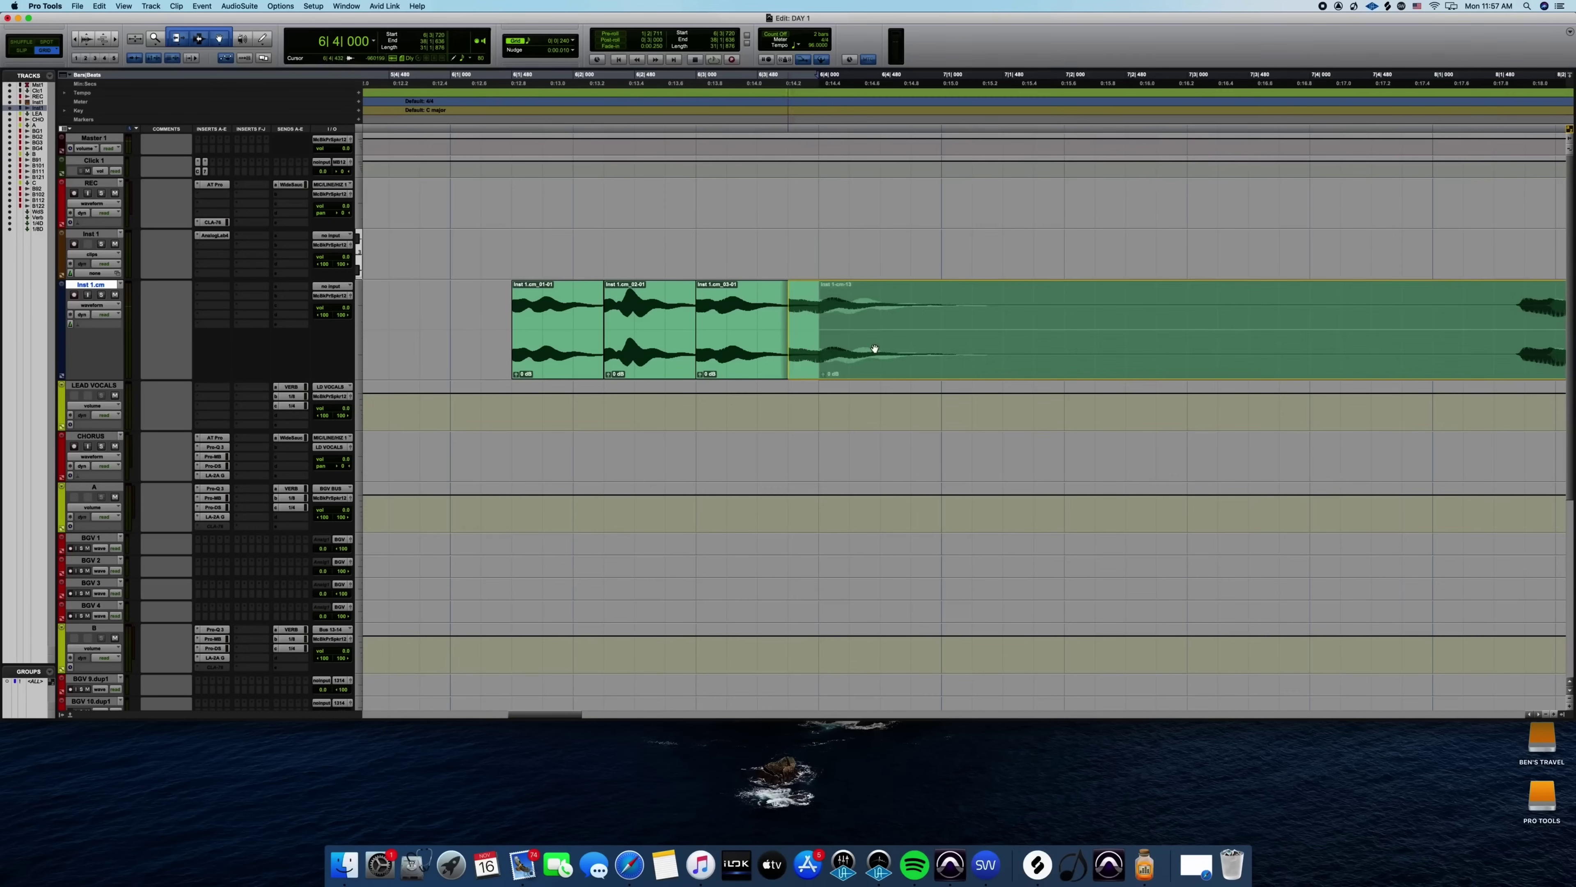
{"action": "key", "text": "space"}
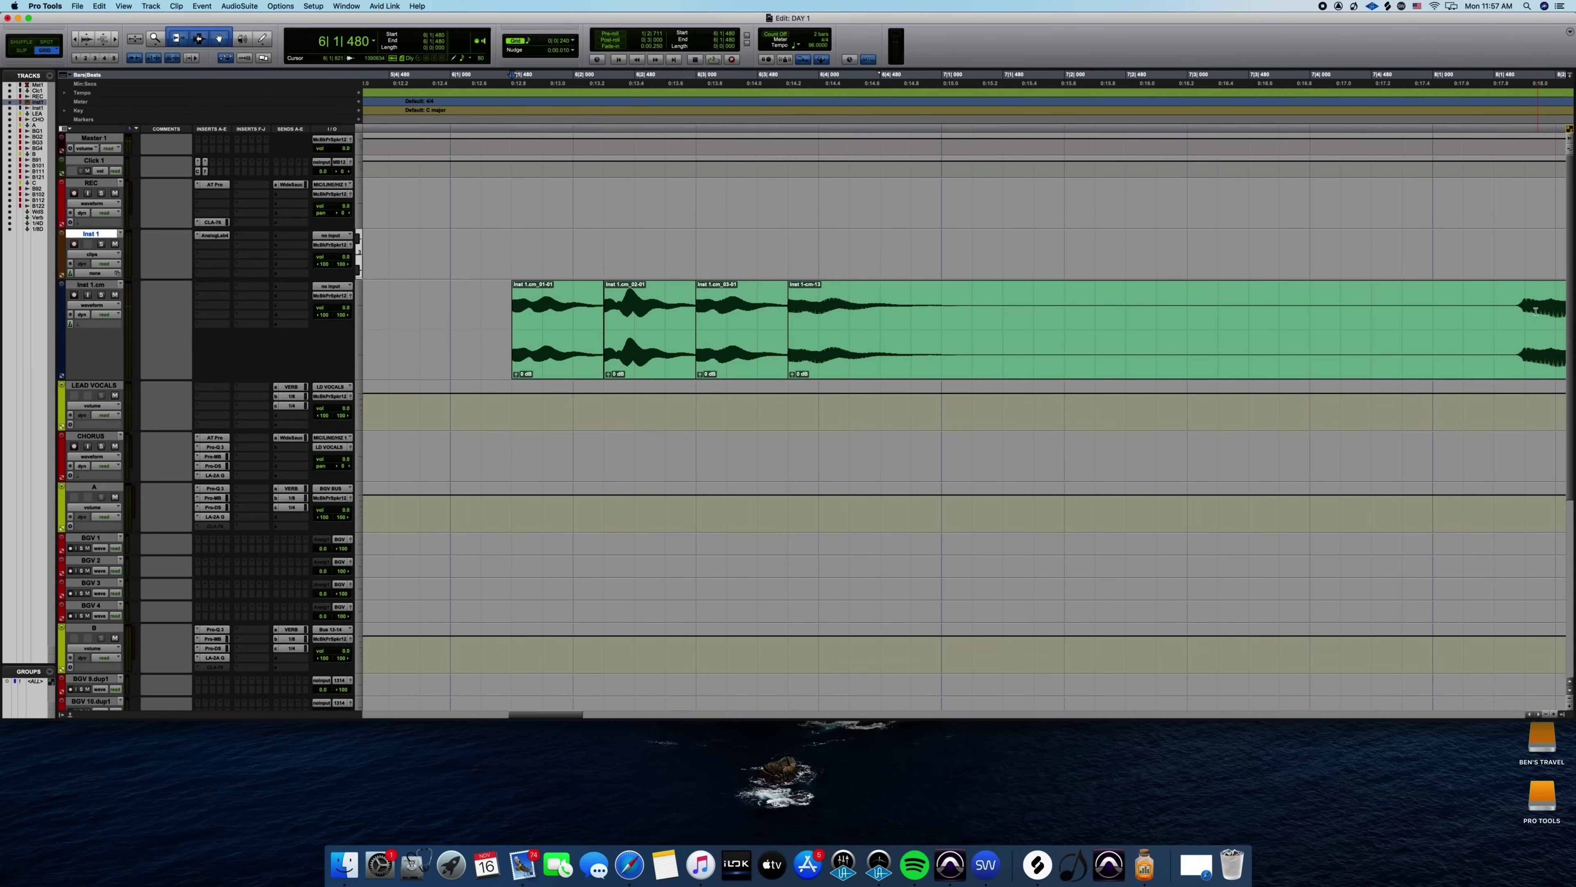
Separate the audio at the fifth note's attack, move that note earlier within bar 7, and play the pattern.
{"action": "left_click", "coordinate": [1539, 307]}
{"action": "key", "text": "b"}
{"action": "left_click_drag", "start_coordinate": [1544, 349], "coordinate": [1175, 346]}
{"action": "left_click", "coordinate": [529, 243]}
{"action": "key", "text": "space"}
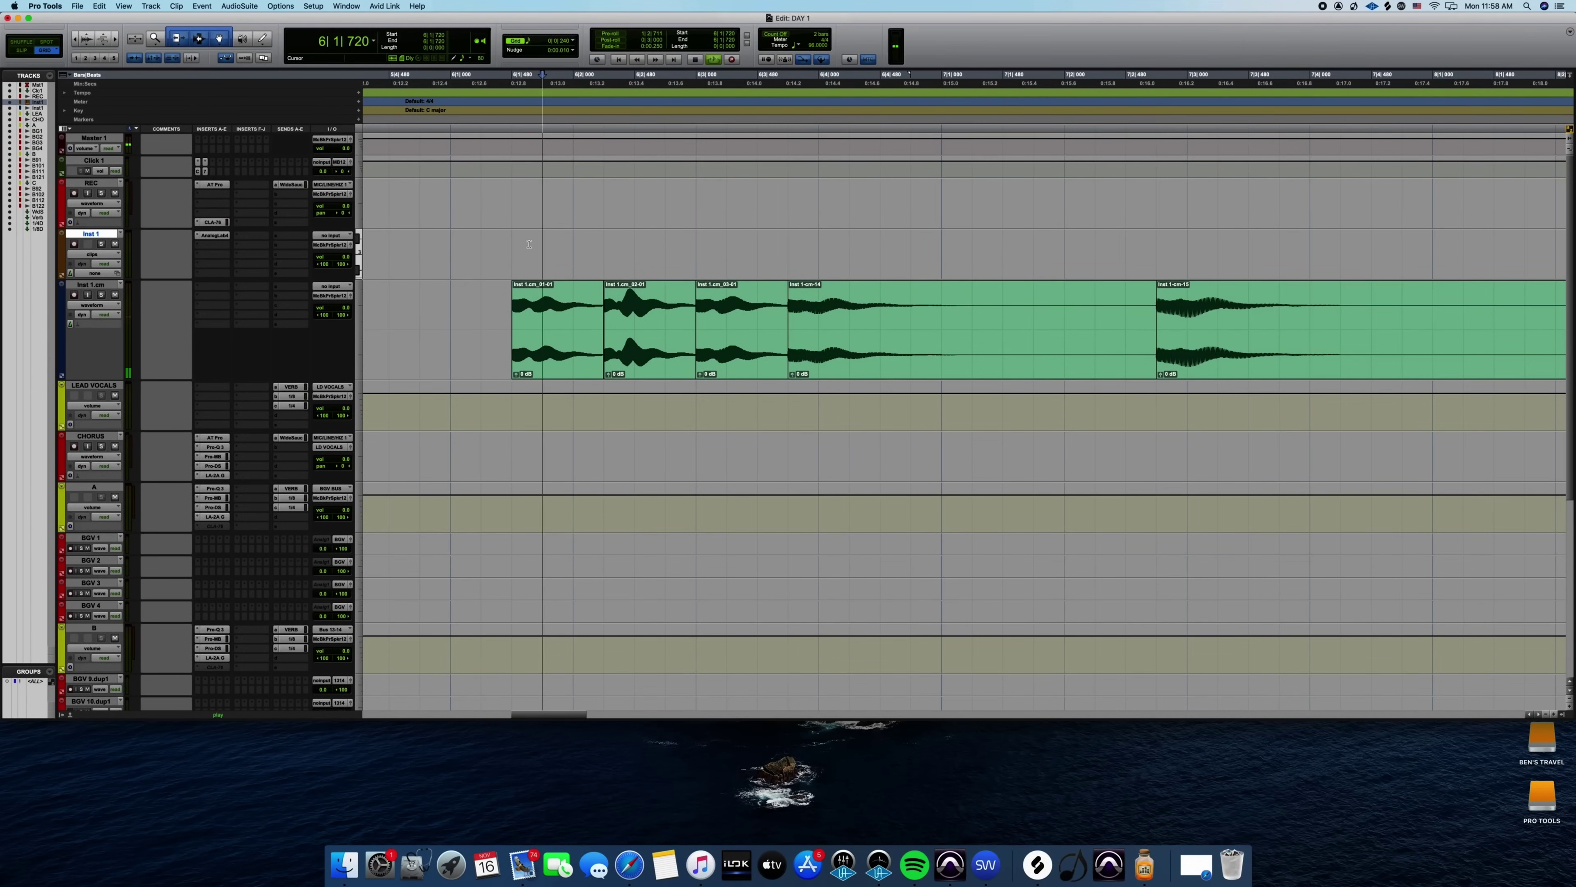
{"action": "key", "text": "space"}
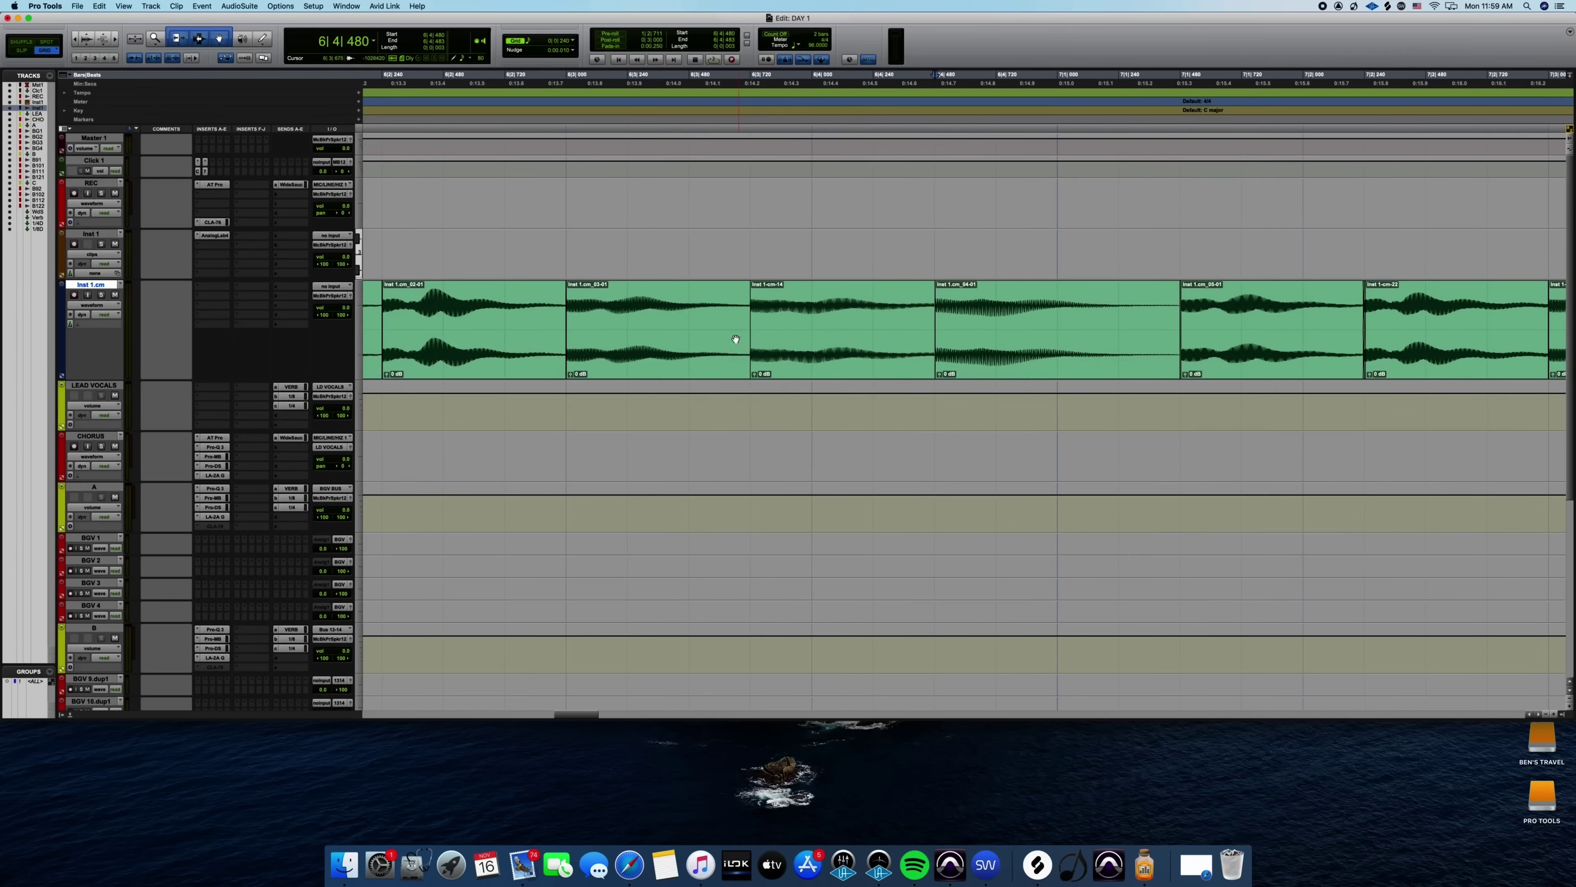
Create a short crossfade at the join between the third and fourth notes, from 6|3|718 to 6|3|721.
{"action": "left_click", "coordinate": [707, 315]}
{"action": "key", "text": "t"}
{"action": "key", "text": "t"}
{"action": "key", "text": "t"}
{"action": "scroll", "coordinate": [1117, 356], "scroll_direction": "right", "scroll_amount": 6}
{"action": "left_click", "coordinate": [1021, 376]}
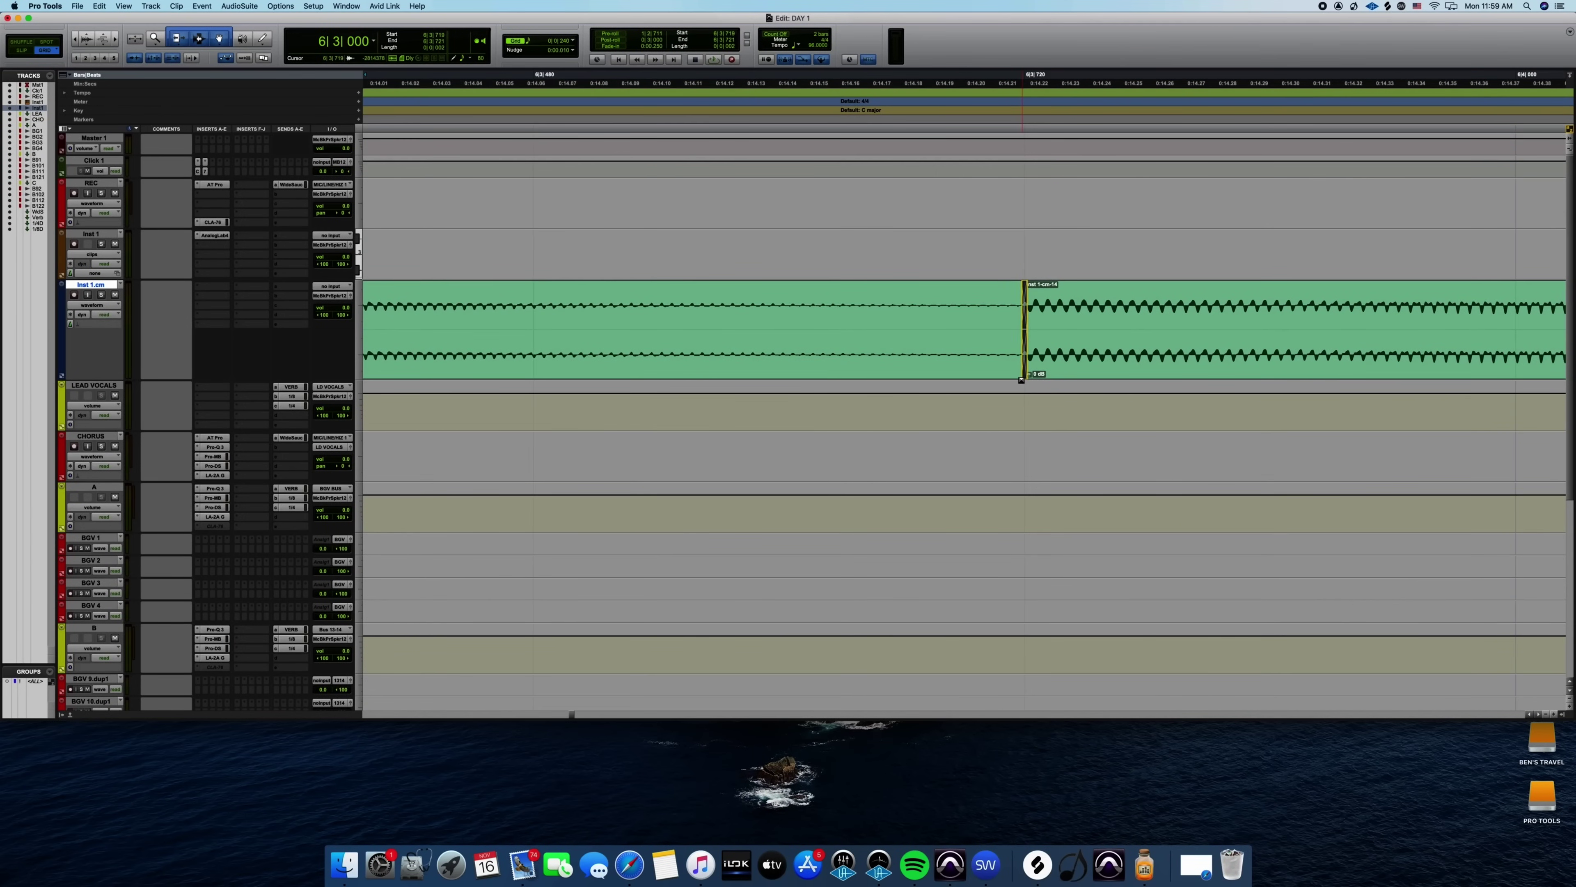
Create a short crossfade at the join before the note clip starting at 6|3|000 on Inst 1.cm.
{"action": "scroll", "coordinate": [908, 345], "scroll_direction": "down", "scroll_amount": 5}
{"action": "left_click", "coordinate": [755, 315]}
{"action": "scroll", "coordinate": [754, 316], "scroll_direction": "up", "scroll_amount": 3}
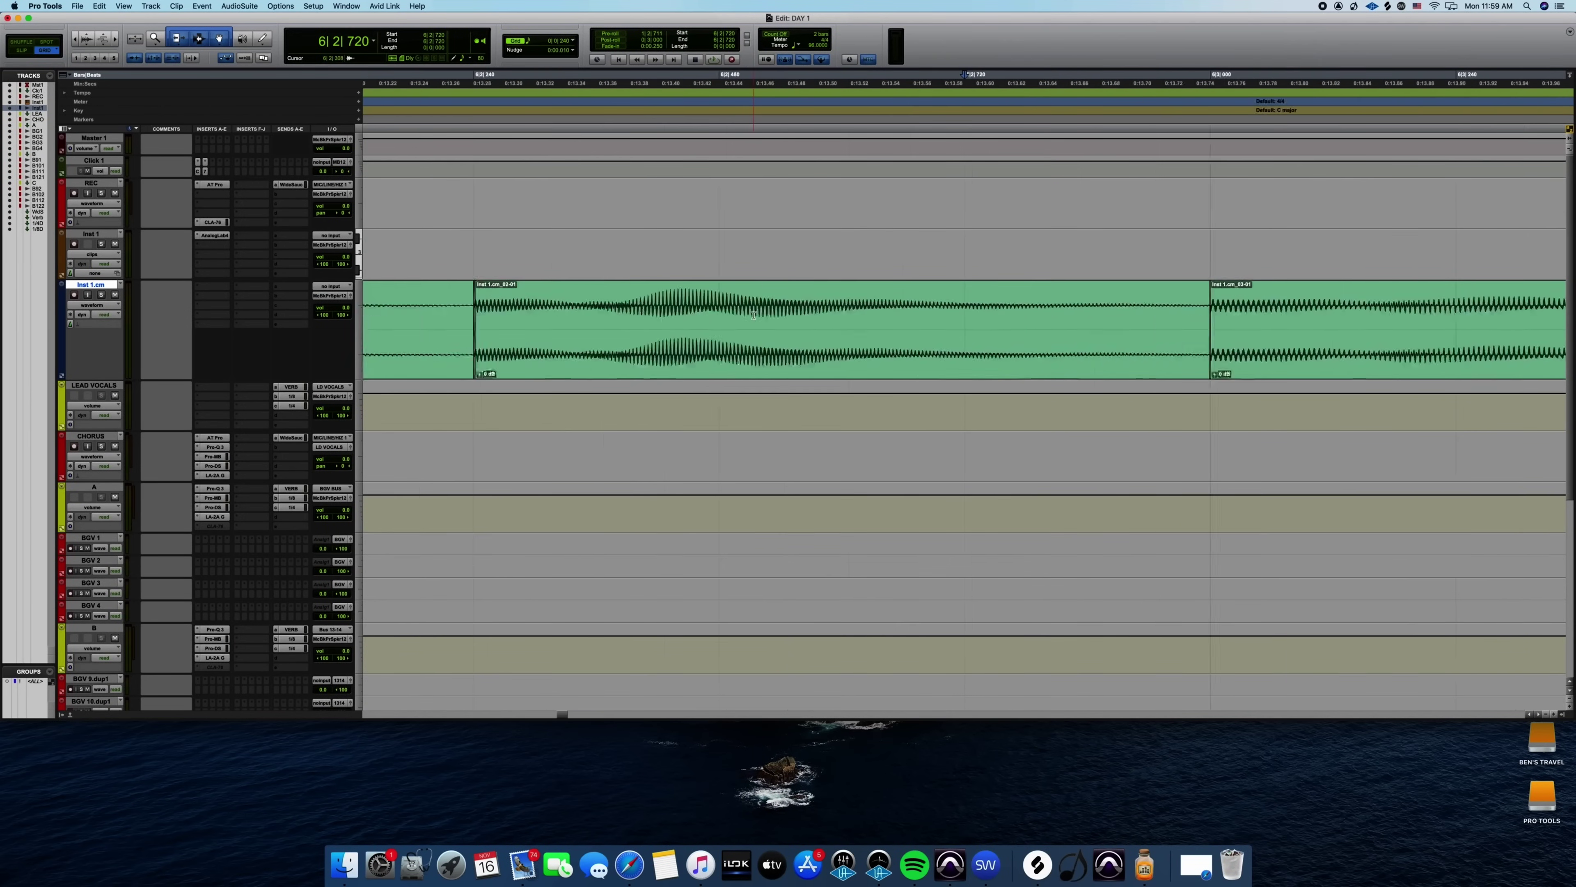
{"action": "scroll", "coordinate": [1103, 330], "scroll_direction": "right", "scroll_amount": 5}
{"action": "left_click", "coordinate": [1108, 314]}
{"action": "scroll", "coordinate": [1108, 314], "scroll_direction": "up", "scroll_amount": 3}
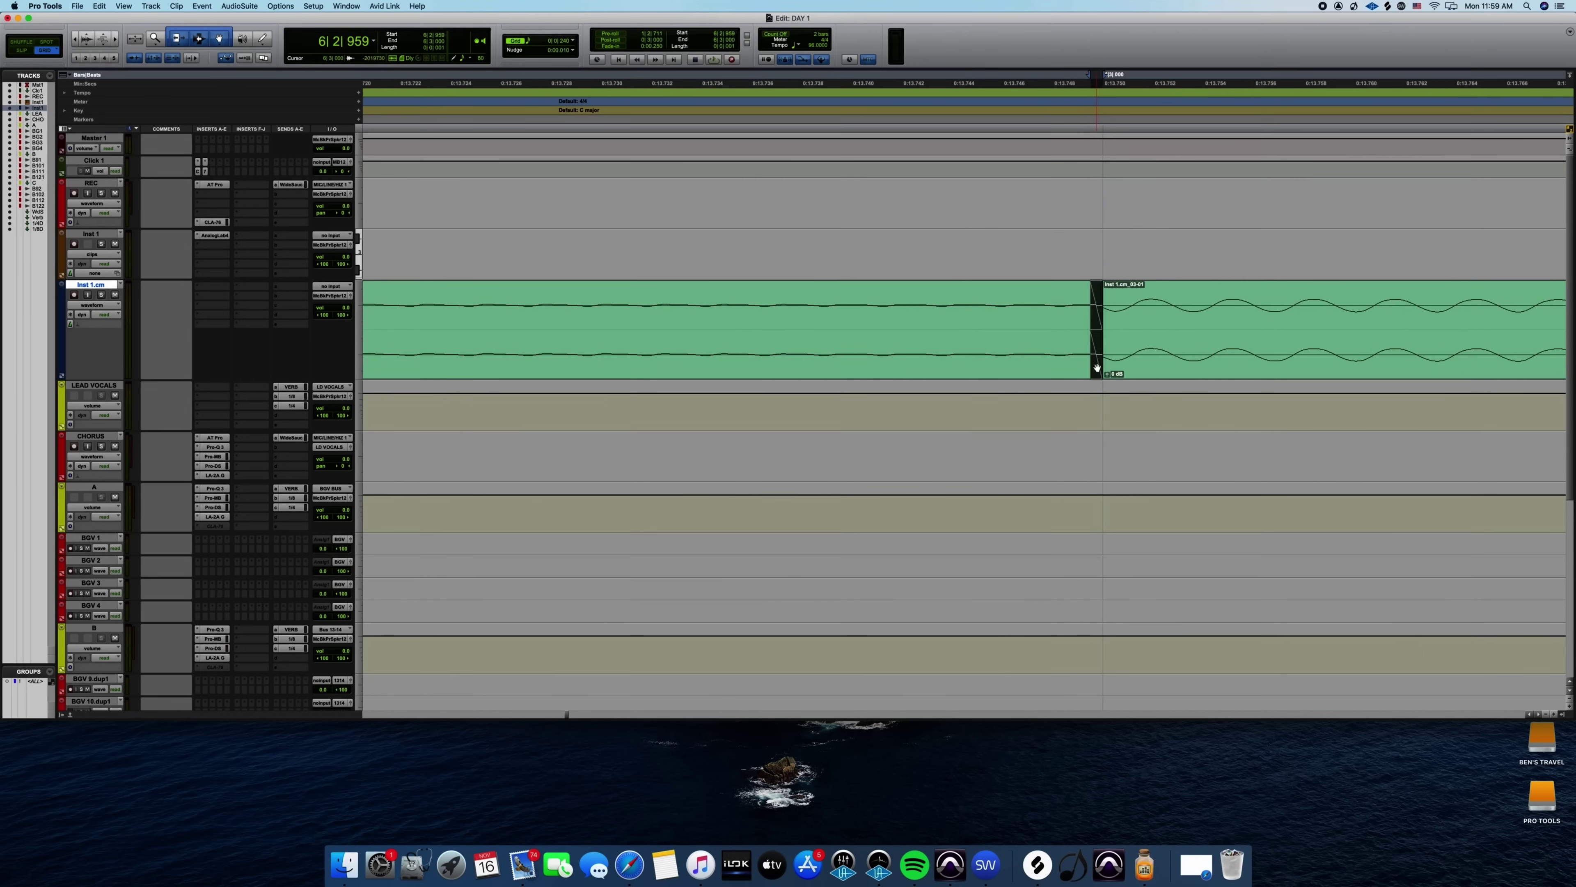
{"action": "key", "text": "r"}
{"action": "key", "text": "r"}
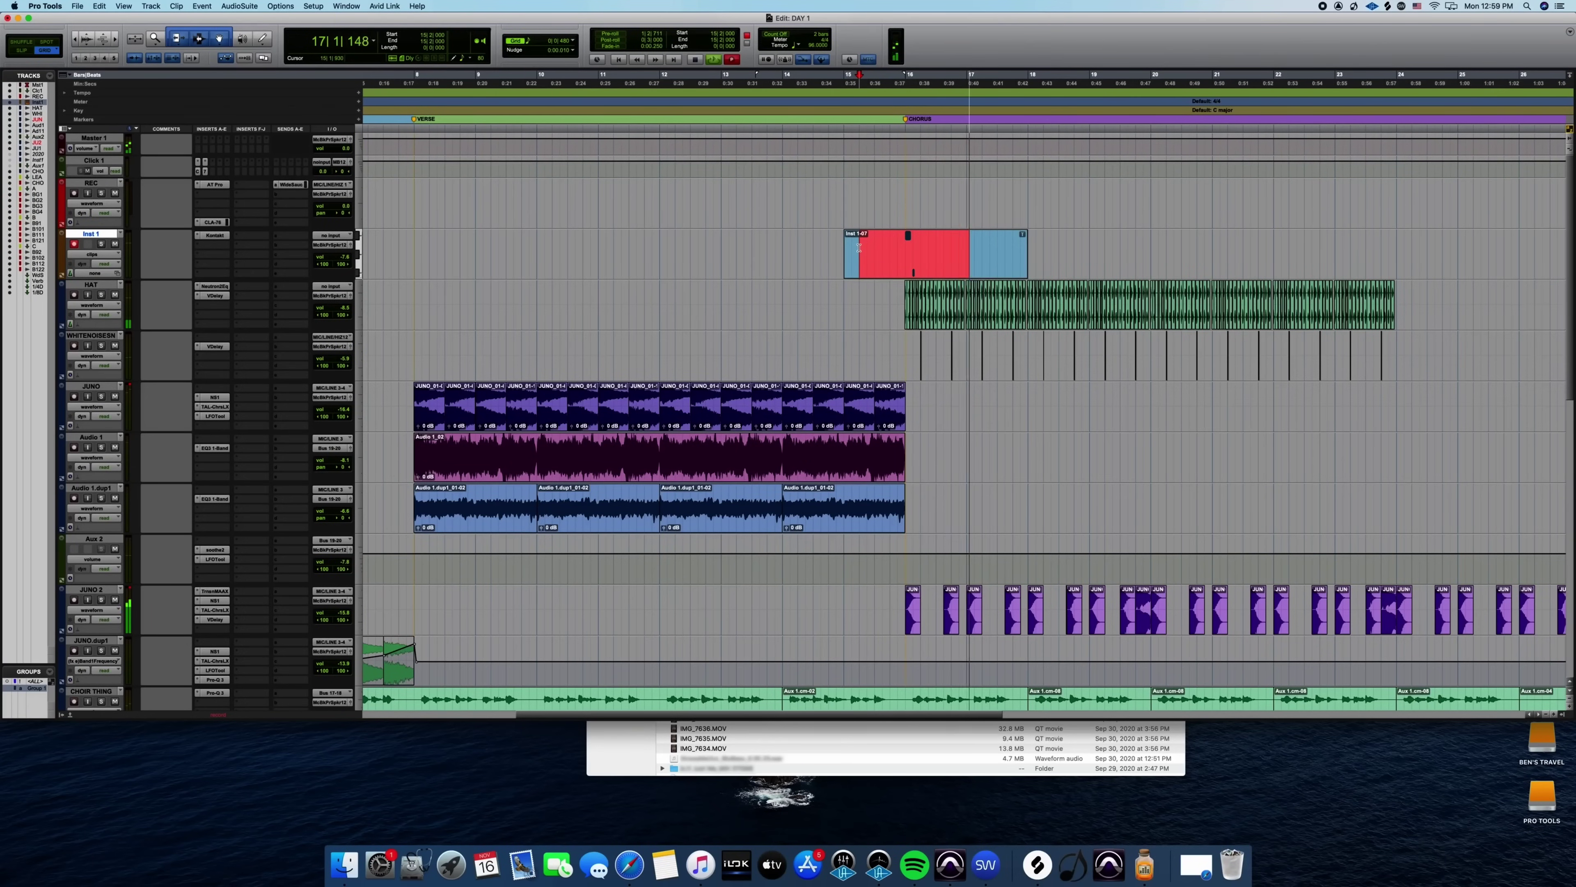
Stop the MIDI recording on Inst 1 and play the recorded hits from 15|4|480.
{"action": "key", "text": "space"}
{"action": "left_click", "coordinate": [898, 251]}
{"action": "key", "text": "t"}
{"action": "key", "text": "t"}
{"action": "key", "text": "t"}
{"action": "key", "text": "space"}
{"action": "key", "text": "space"}
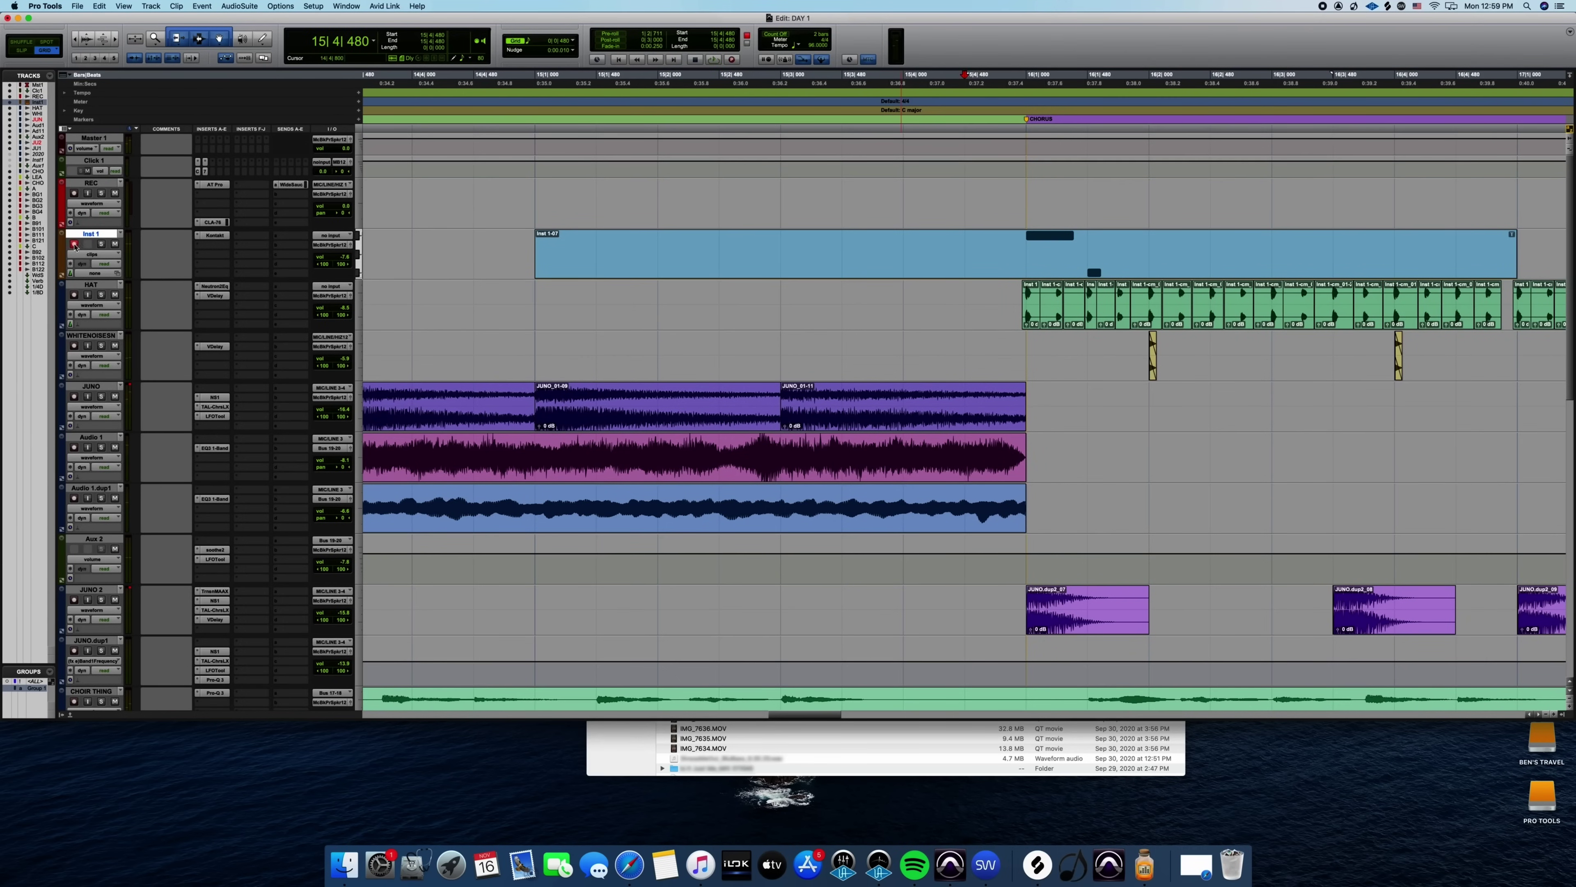
Commit the Inst 1 MIDI track to a new audio track and play the rendered hits around 16|1|000.
{"action": "right_click", "coordinate": [84, 235]}
{"action": "left_click", "coordinate": [110, 309]}
{"action": "key", "text": "Return"}
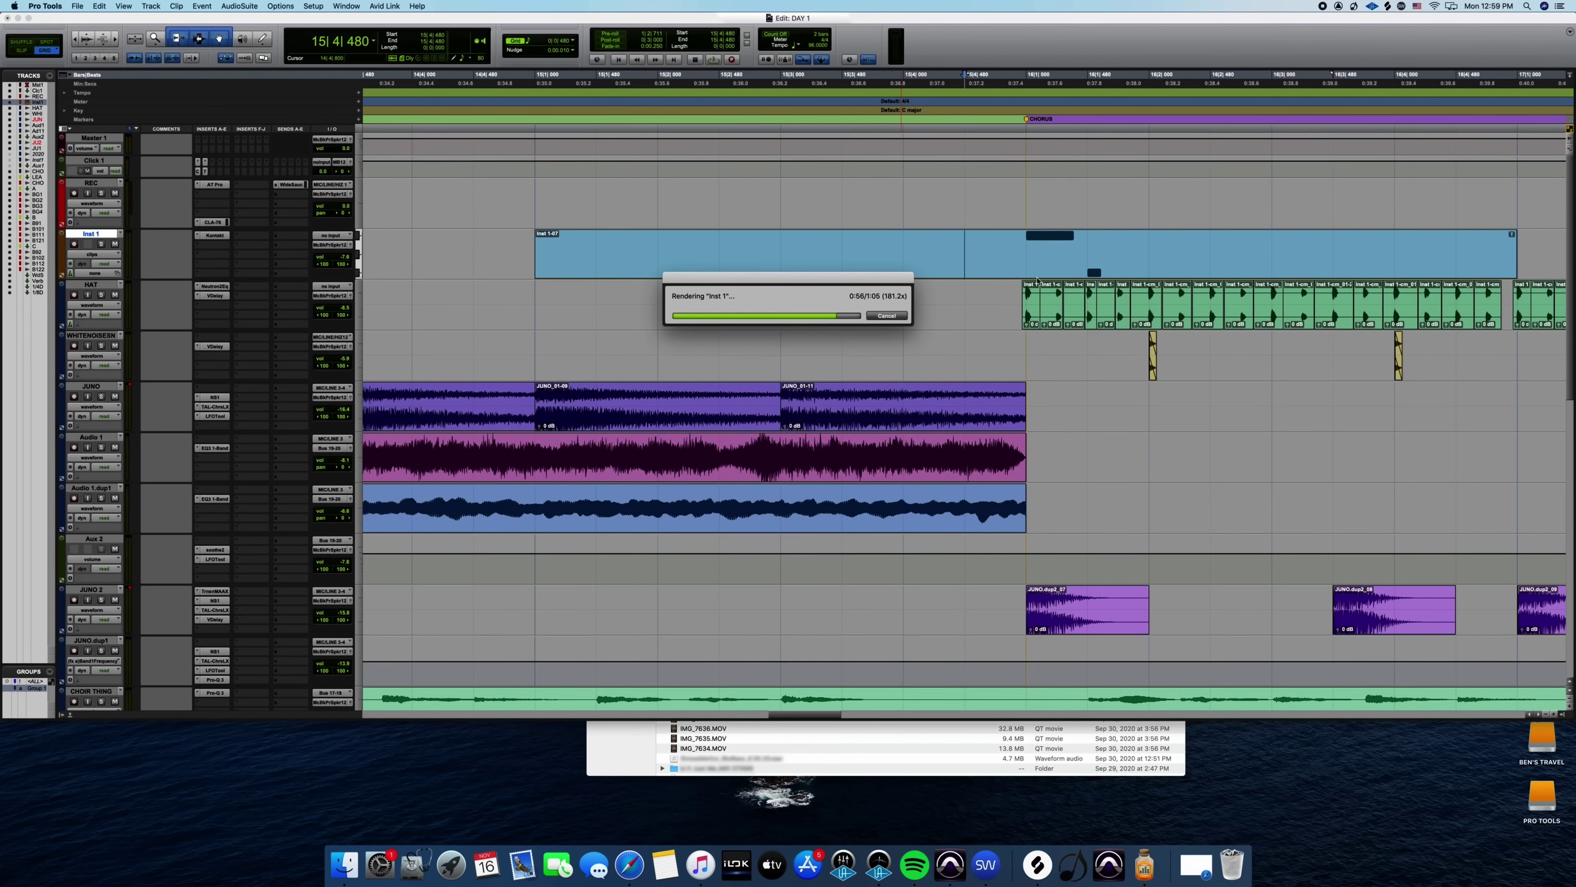
{"action": "key", "text": "space"}
{"action": "scroll", "coordinate": [1061, 294], "scroll_direction": "up", "scroll_amount": 2, "text": "alt"}
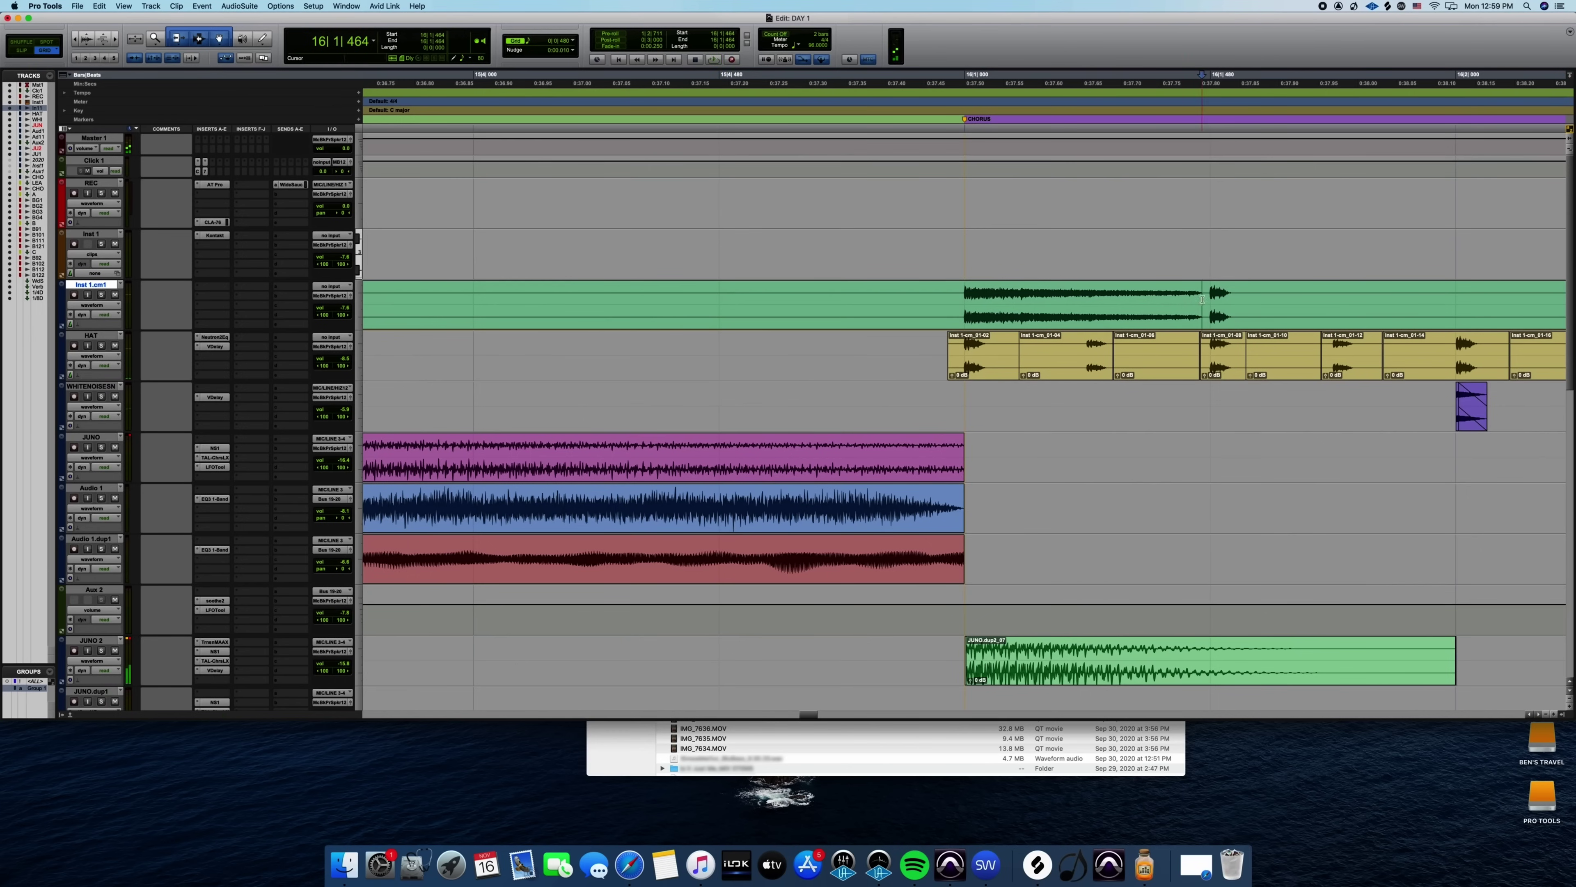
{"action": "left_click", "coordinate": [953, 249]}
{"action": "scroll", "coordinate": [953, 249], "scroll_direction": "down", "scroll_amount": 1, "text": "alt"}
{"action": "left_click", "coordinate": [1105, 322]}
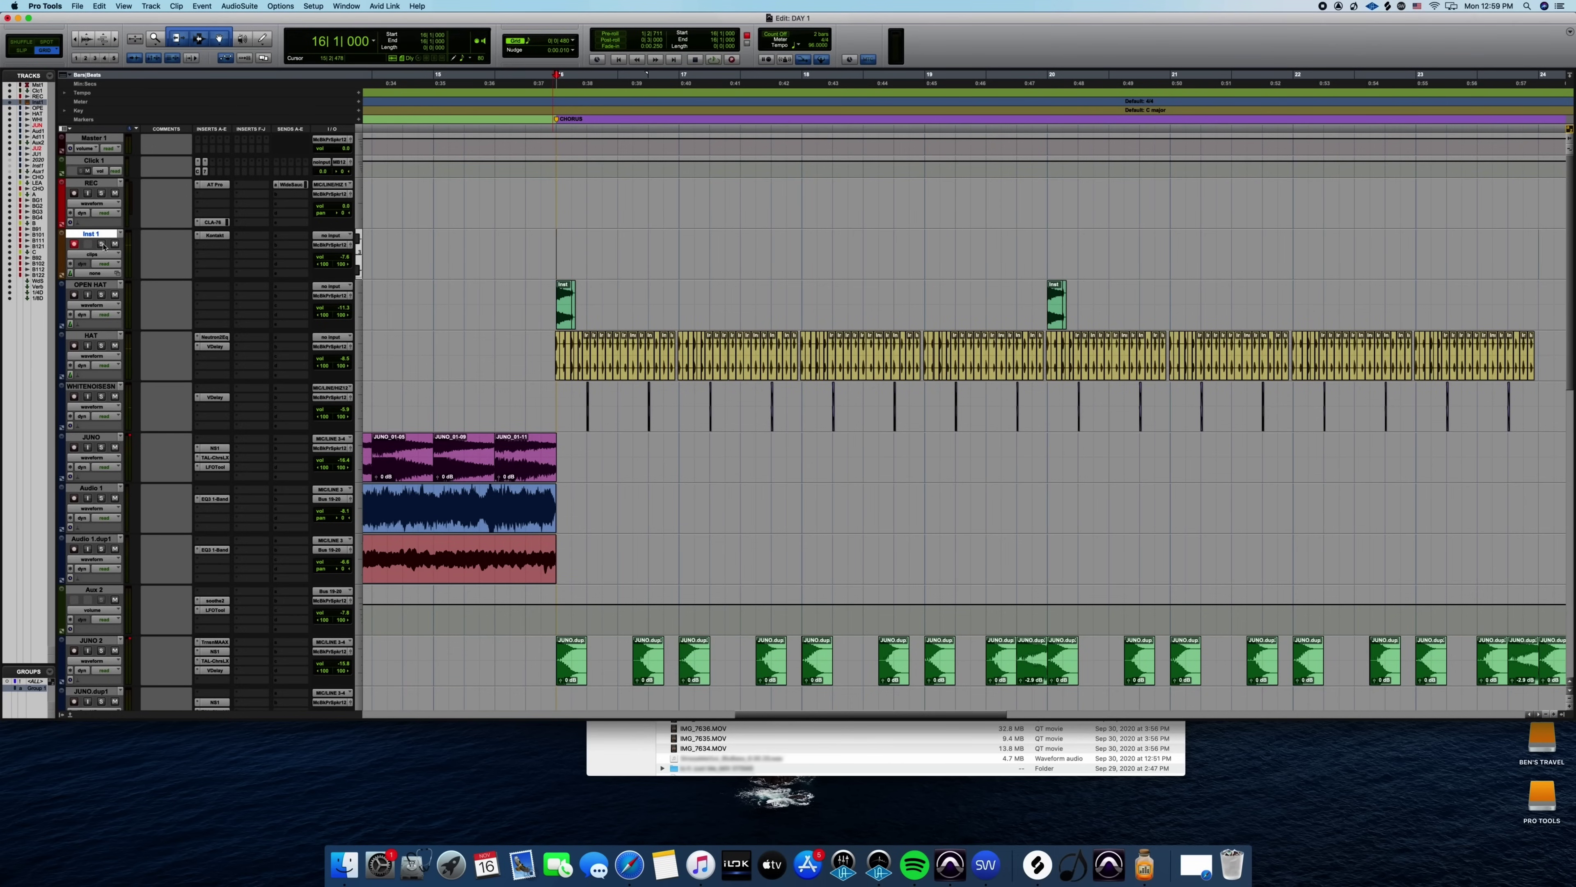
Record a MIDI hit on Inst 1 from 16|1|000 and commit the track to audio.
{"action": "key", "text": "super+space"}
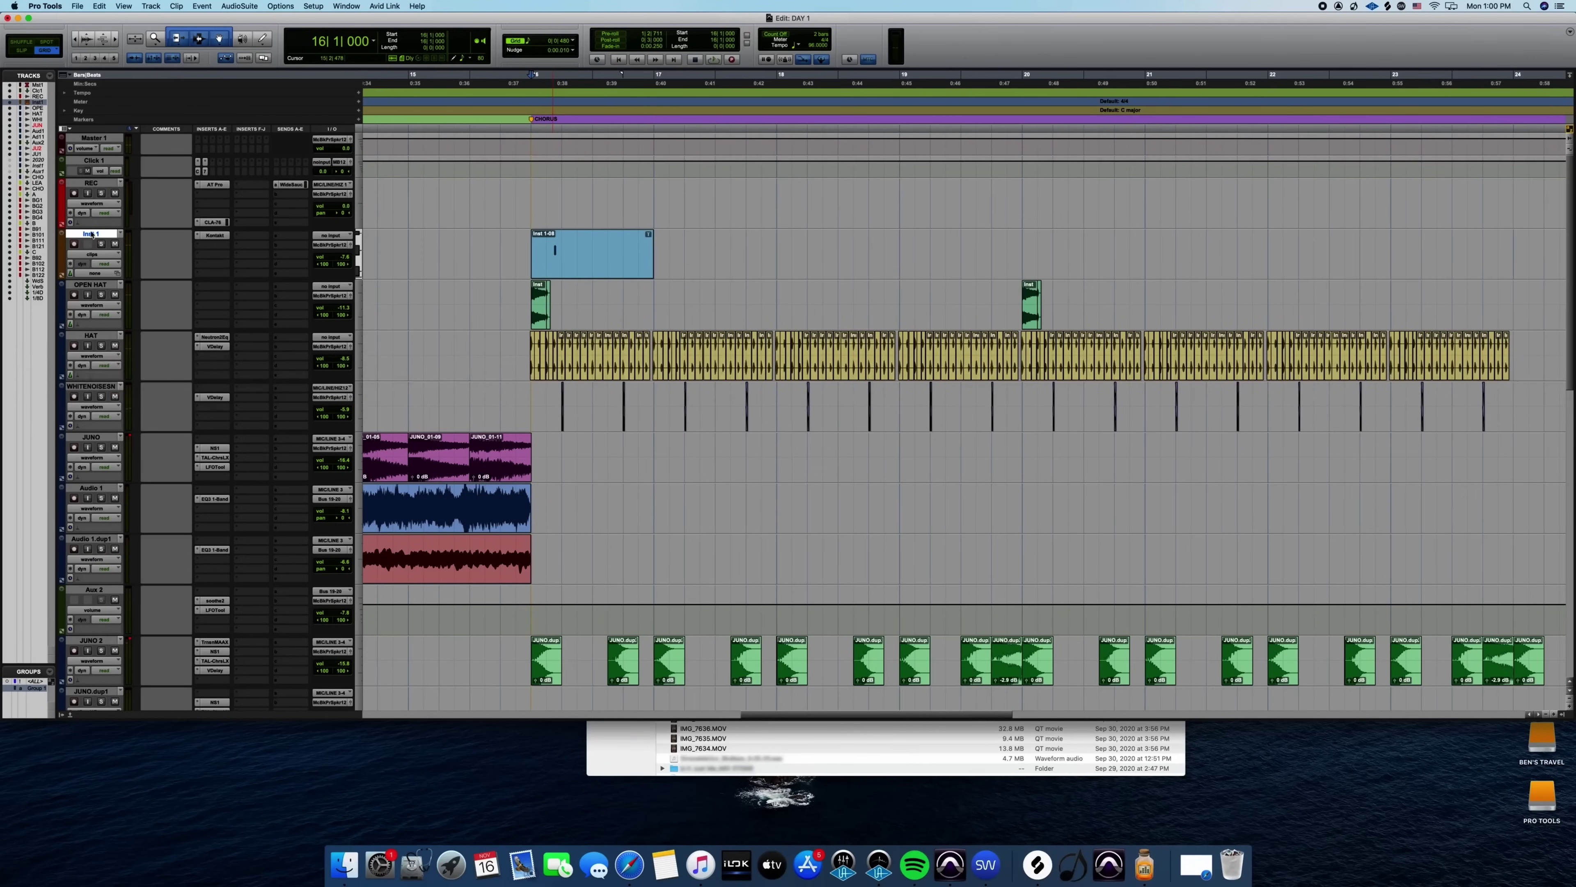
{"action": "right_click", "coordinate": [91, 234]}
{"action": "left_click", "coordinate": [130, 283]}
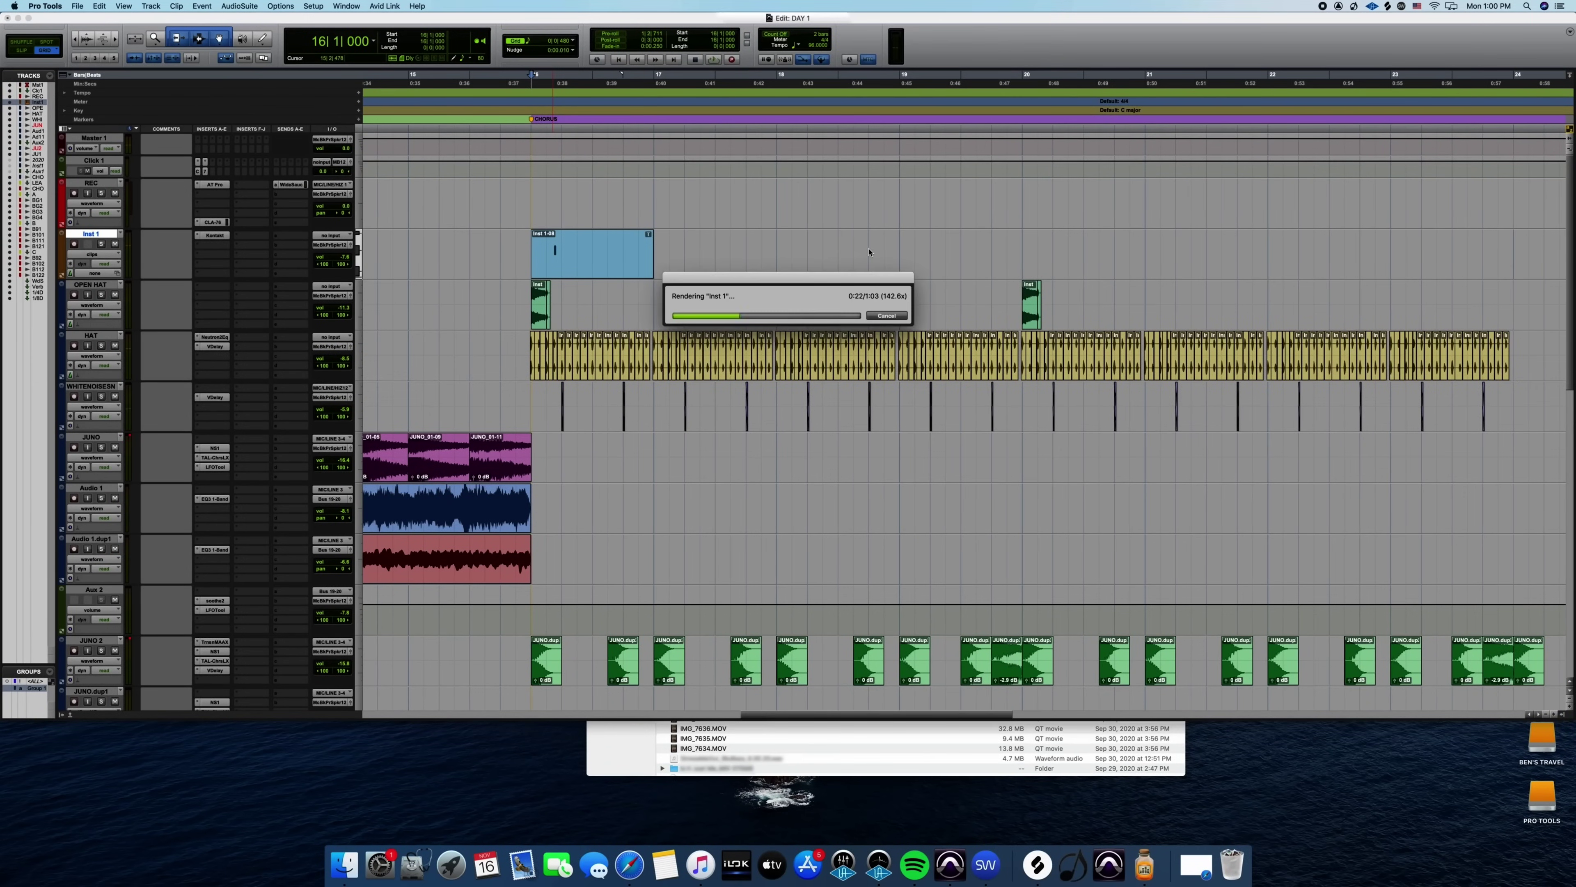
Delete the source MIDI clip at bar 16 from the Inst 1 track.
{"action": "left_click", "coordinate": [573, 273]}
{"action": "key", "text": "Delete"}
{"action": "key", "text": "t"}
{"action": "key", "text": "t"}
{"action": "key", "text": "t"}
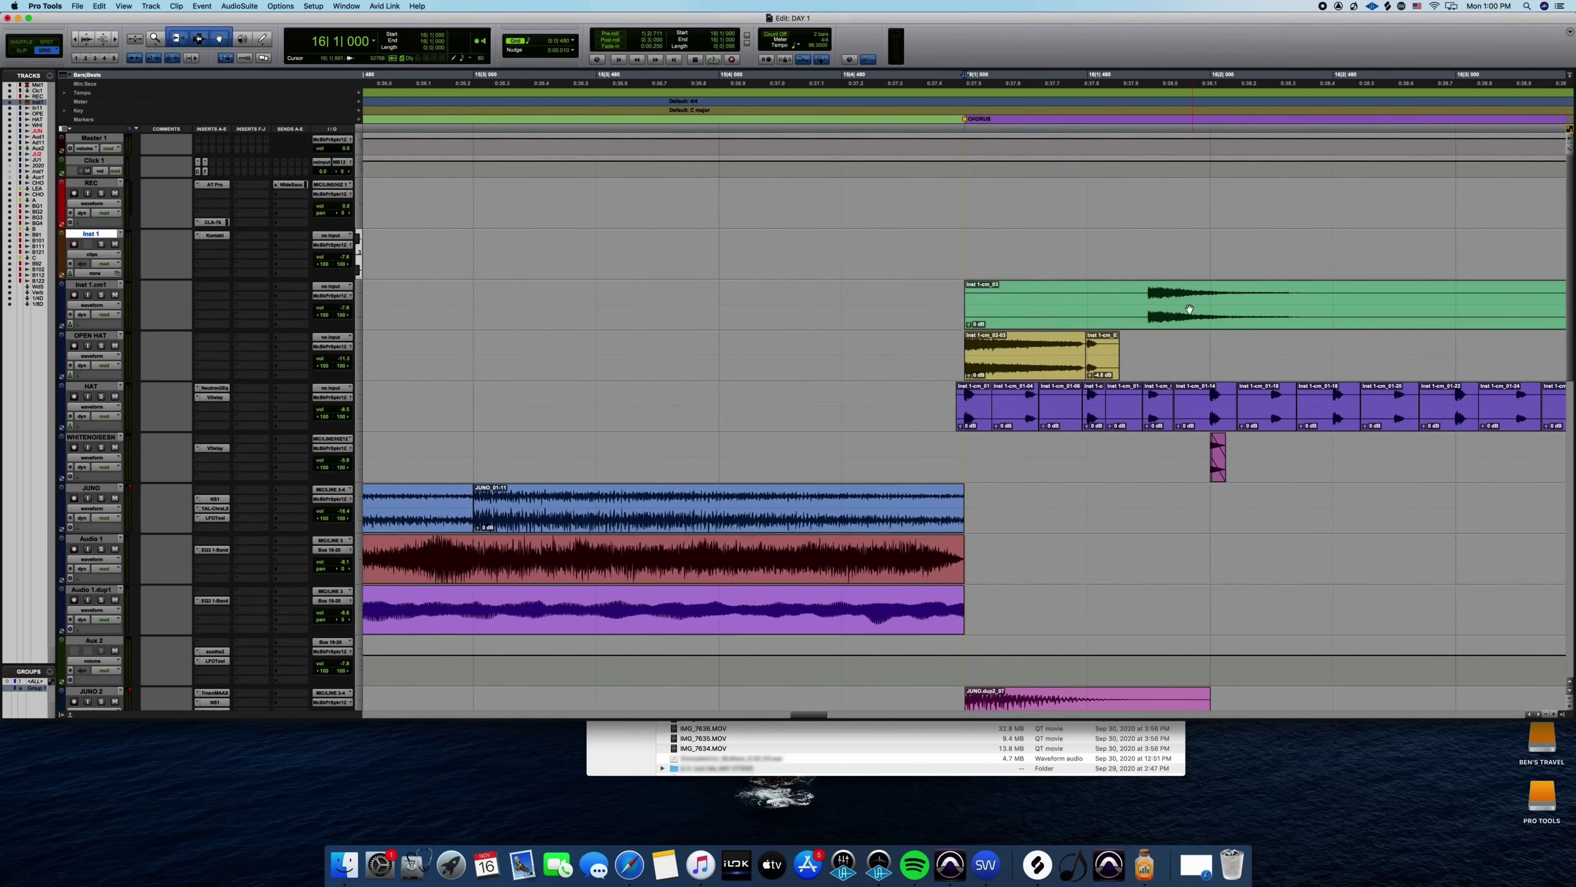
Separate the Inst 1.cm1 audio around the hit, move the hit to 16|2|000 and play it.
{"action": "left_click", "coordinate": [1189, 309]}
{"action": "key", "text": "Tab"}
{"action": "key", "text": "b"}
{"action": "left_click_drag", "start_coordinate": [1193, 315], "coordinate": [1255, 315]}
{"action": "left_click", "coordinate": [970, 299]}
{"action": "key", "text": "space"}
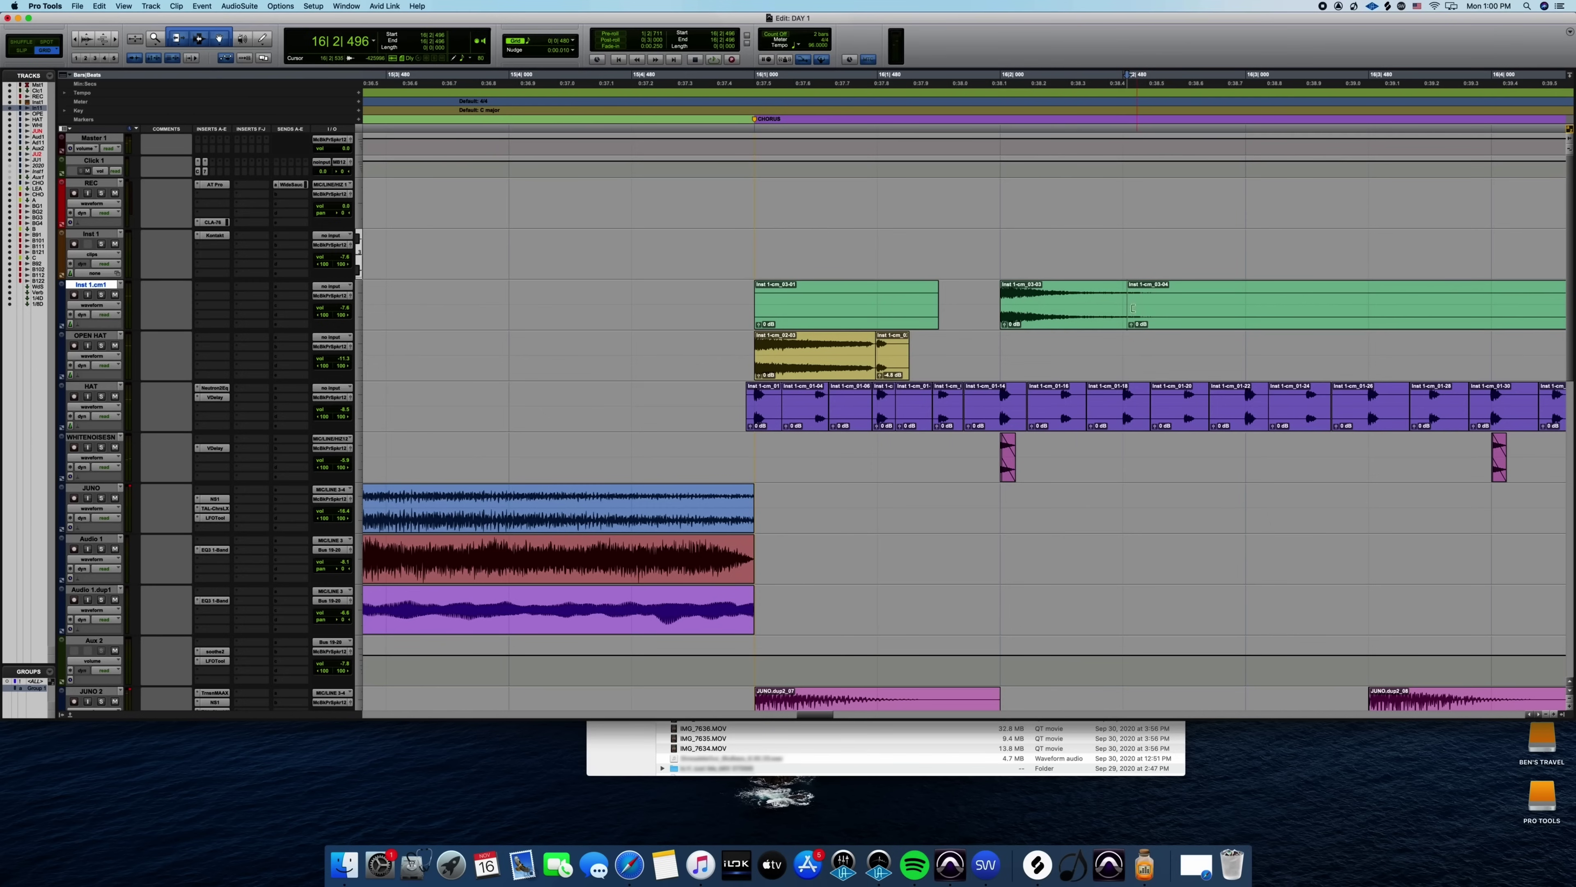
Add a long fade-out to the hit ending at 16|2|496 and delete the silent clip before it.
{"action": "left_click_drag", "start_coordinate": [1123, 287], "coordinate": [1016, 289]}
{"action": "left_click", "coordinate": [923, 319]}
{"action": "key", "text": "Delete"}
{"action": "key", "text": "space"}
{"action": "left_click", "coordinate": [1148, 321]}
{"action": "key", "text": "space"}
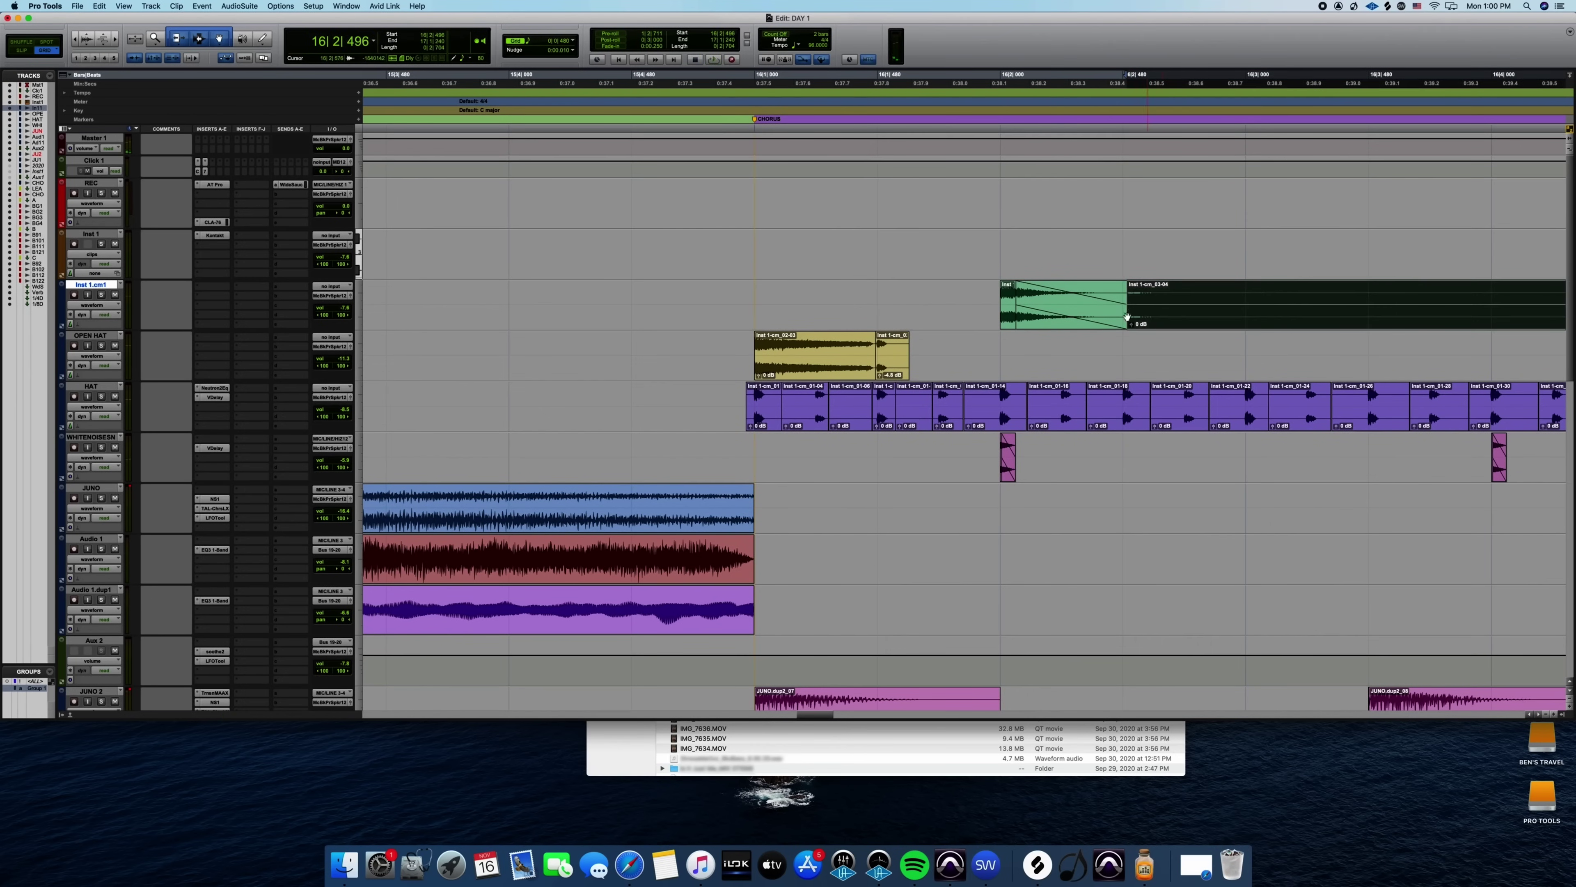
Undo the change to the silent tail clip and play the faded hit from 16|2|000.
{"action": "left_click_drag", "start_coordinate": [1160, 314], "coordinate": [1240, 314]}
{"action": "key", "text": "super+z"}
{"action": "left_click", "coordinate": [979, 247]}
{"action": "key", "text": "space"}
{"action": "key", "text": "space"}
{"action": "key", "text": "space"}
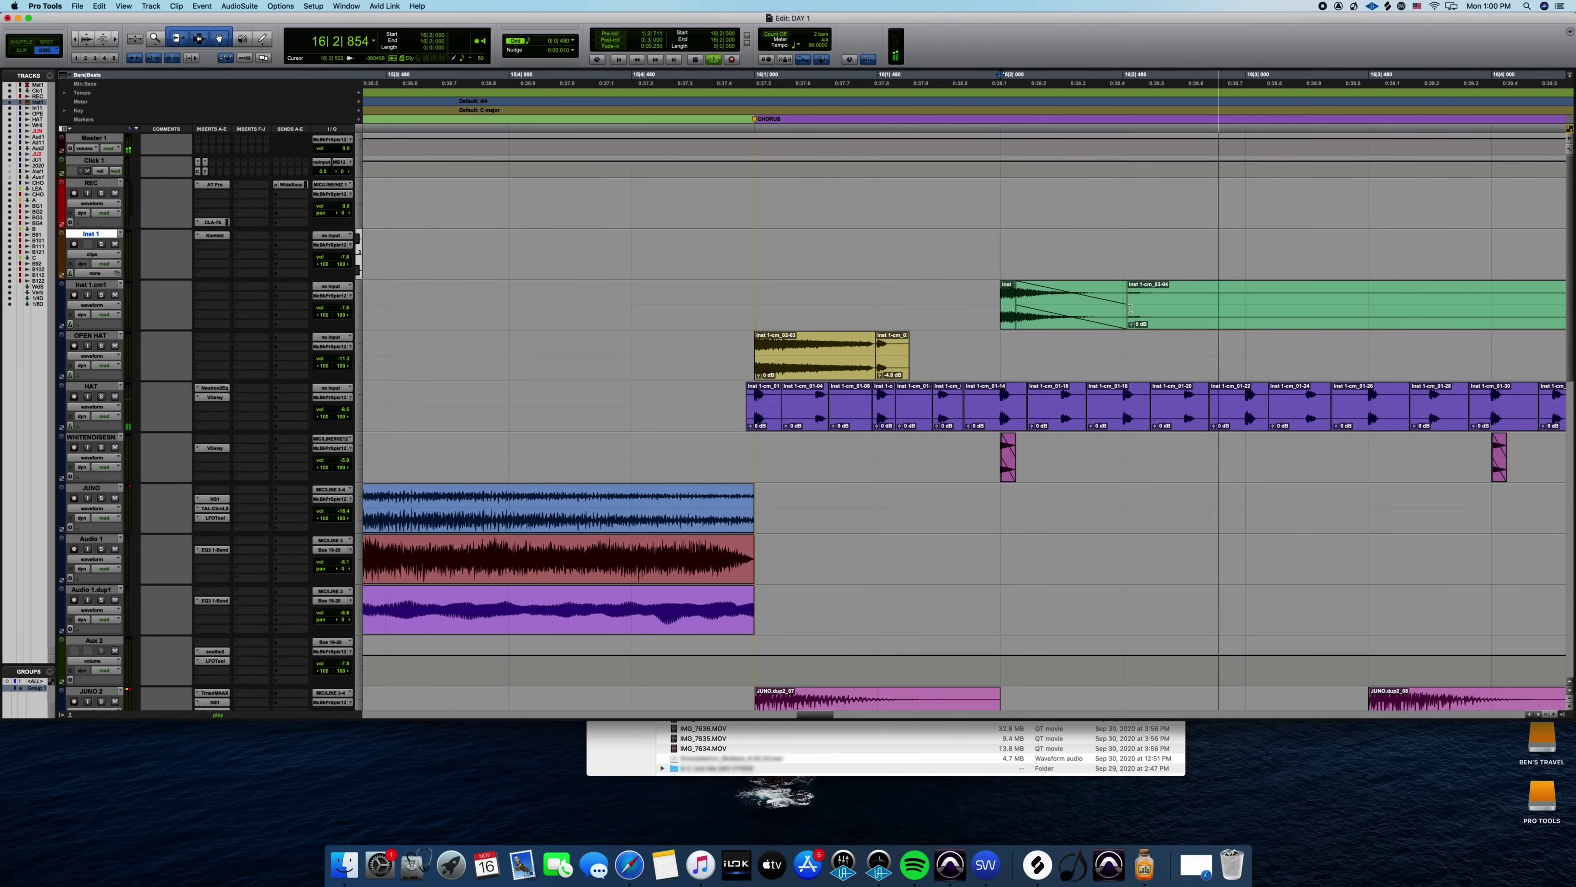
{"action": "key", "text": "space"}
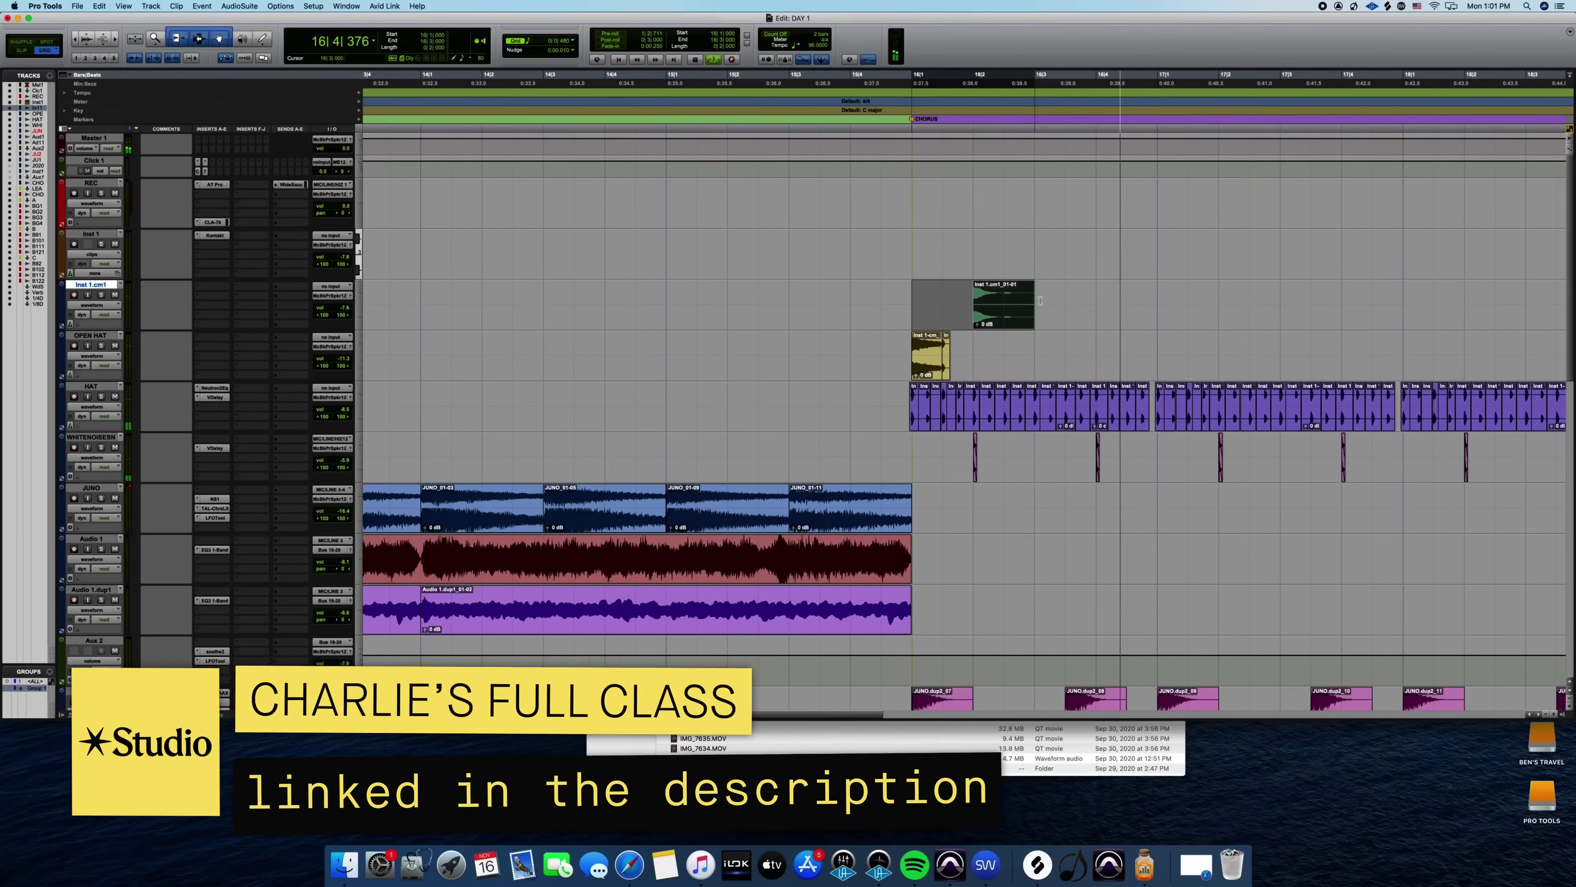
Duplicate the hit three times so it falls on beats 2 and 4 of bars 16 and 17.
{"action": "key", "text": "super+d"}
{"action": "key", "text": "super+d"}
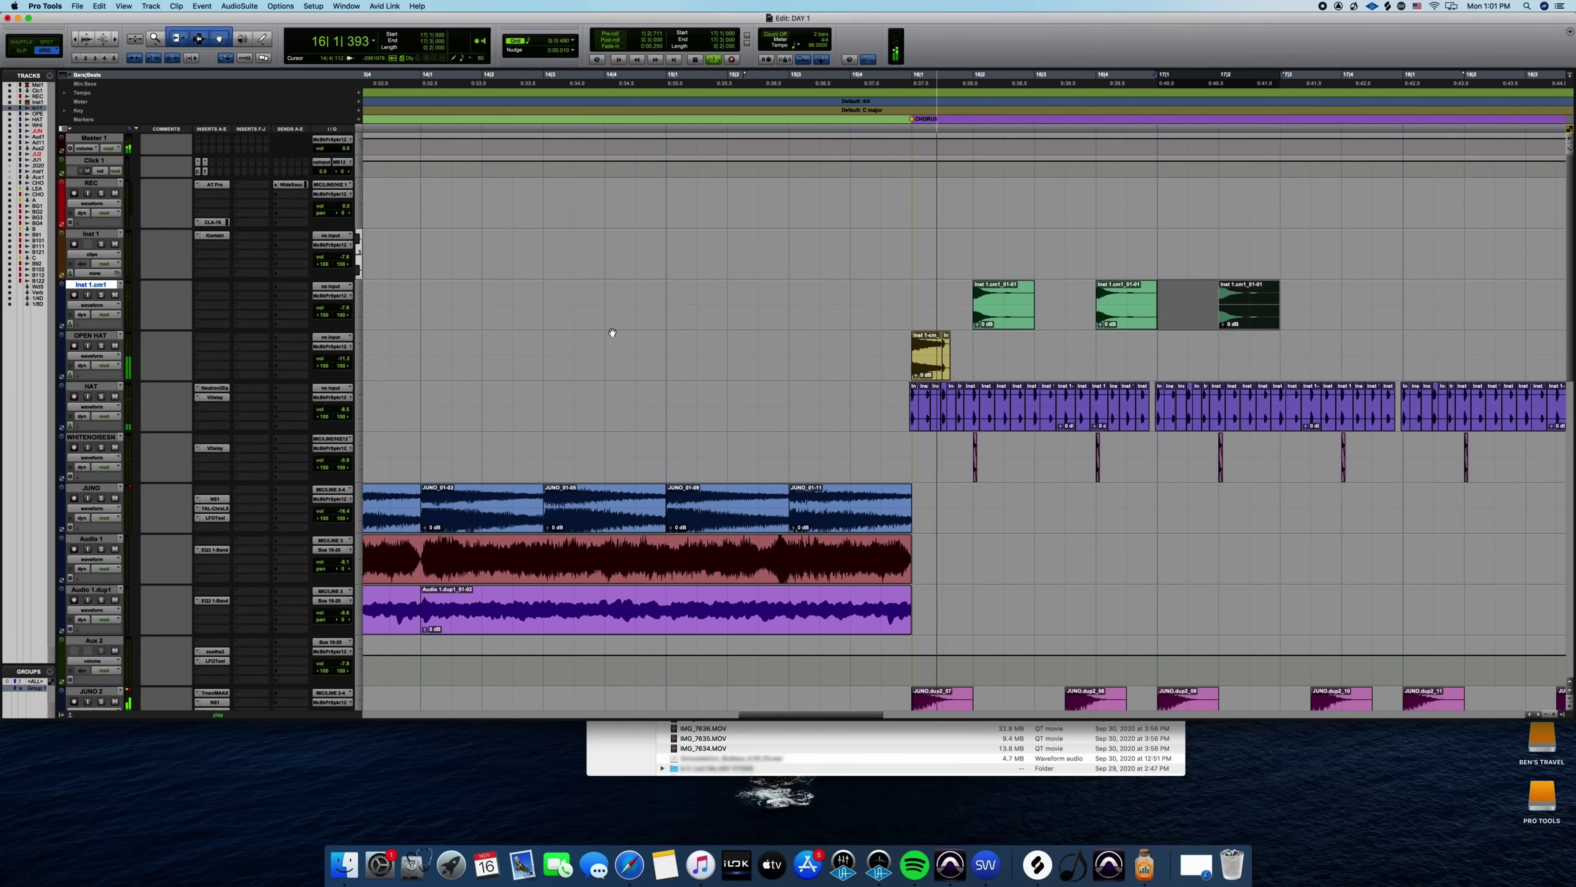
{"action": "key", "text": "super+d"}
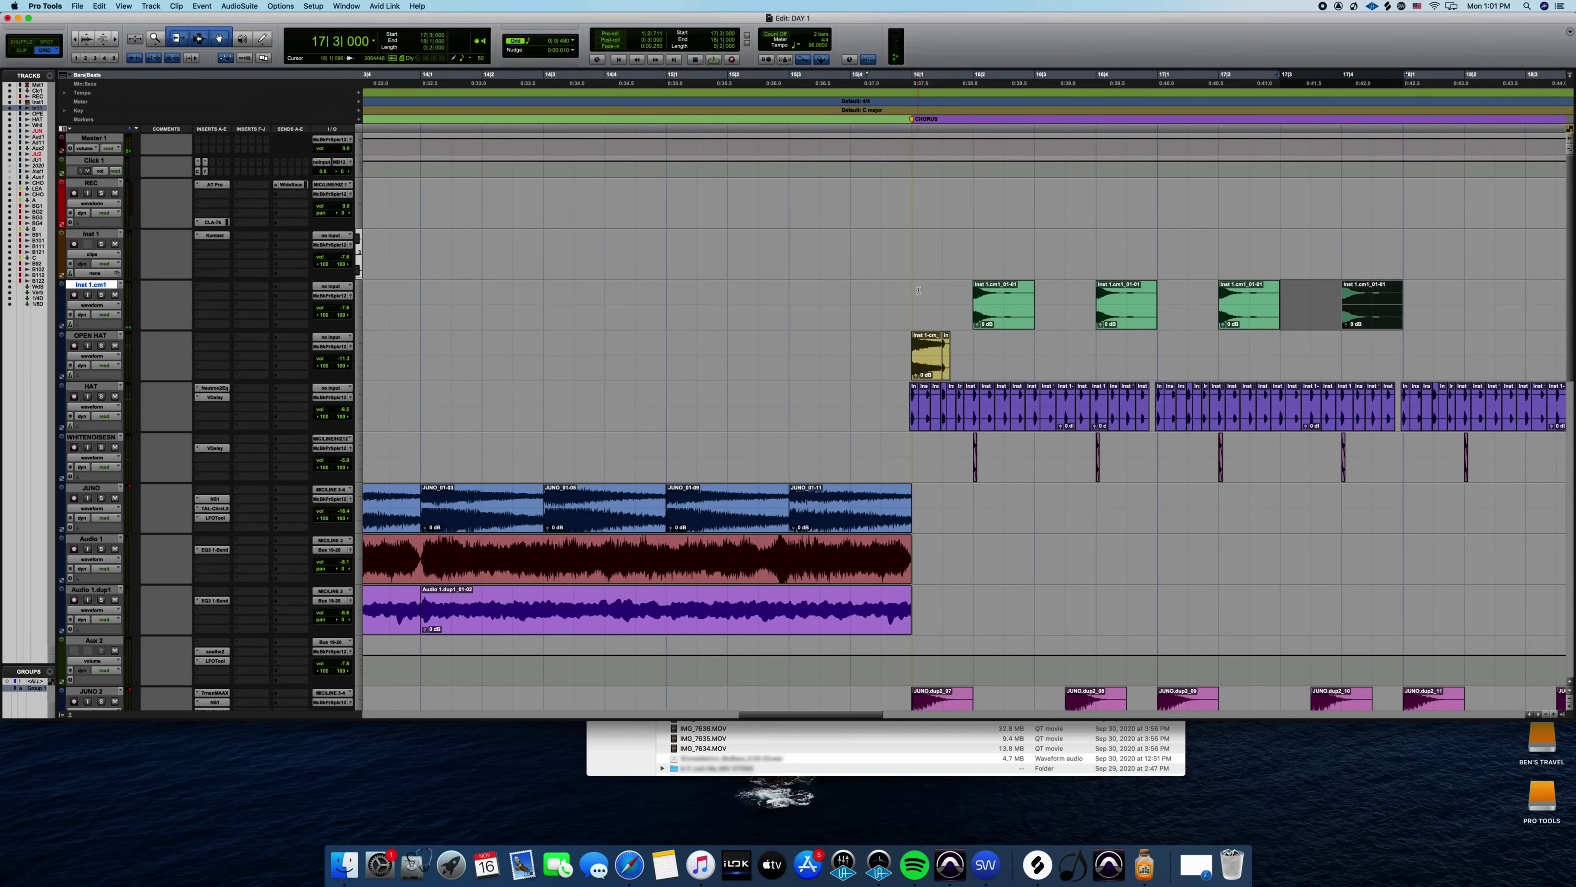
{"action": "left_click", "coordinate": [919, 289]}
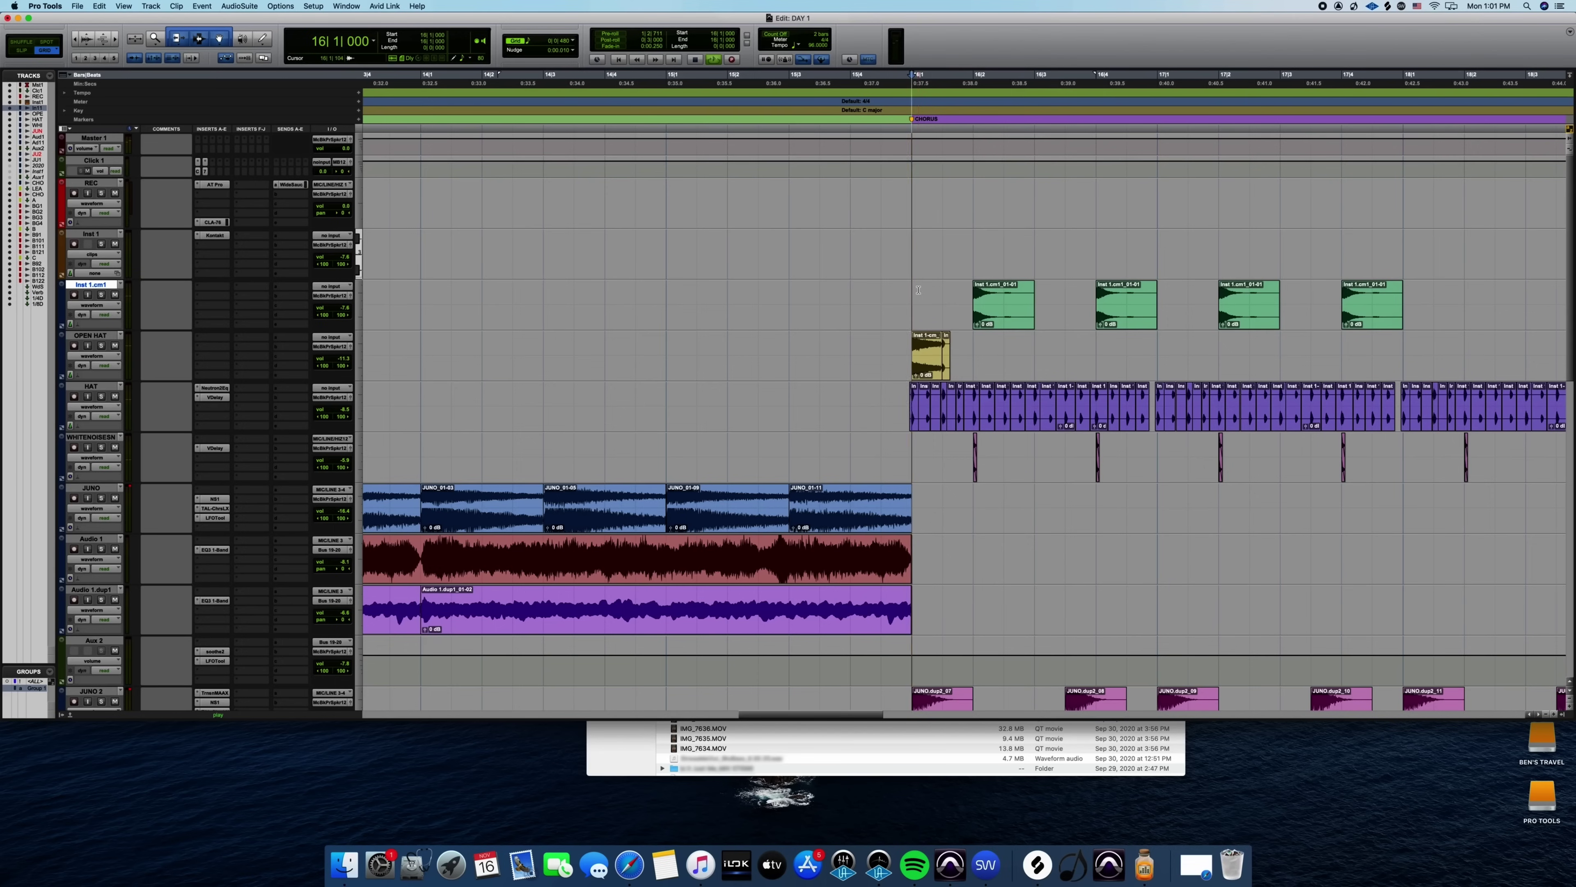
{"action": "left_click", "coordinate": [348, 311]}
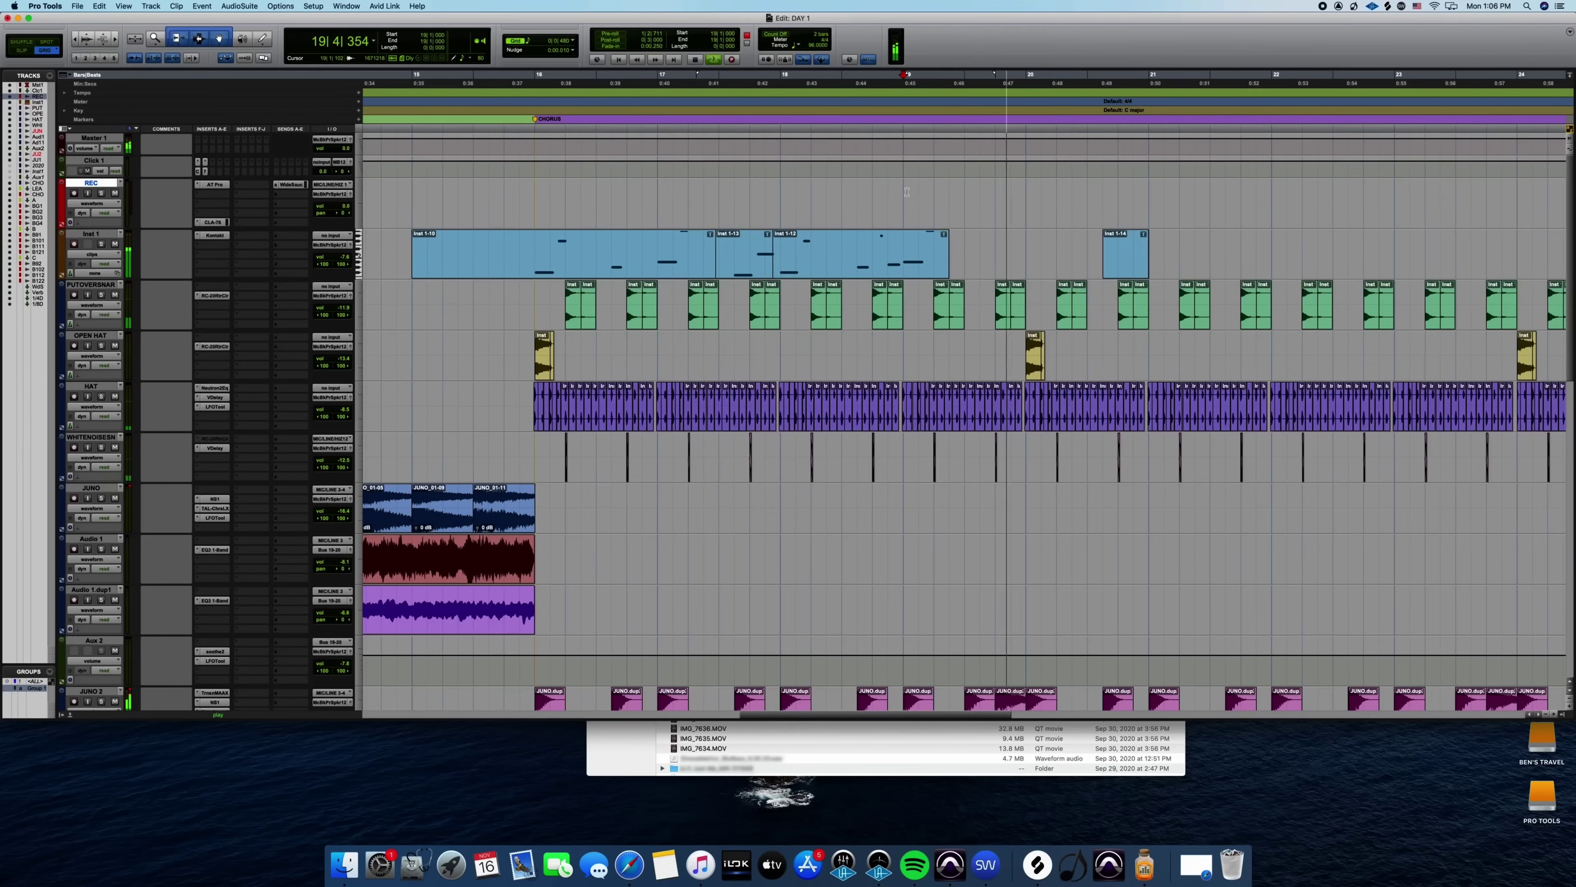
Record further MIDI notes on Inst 1 from bar 19 and delete the track's MIDI clips after it is committed to audio.
{"action": "key", "text": "super+space"}
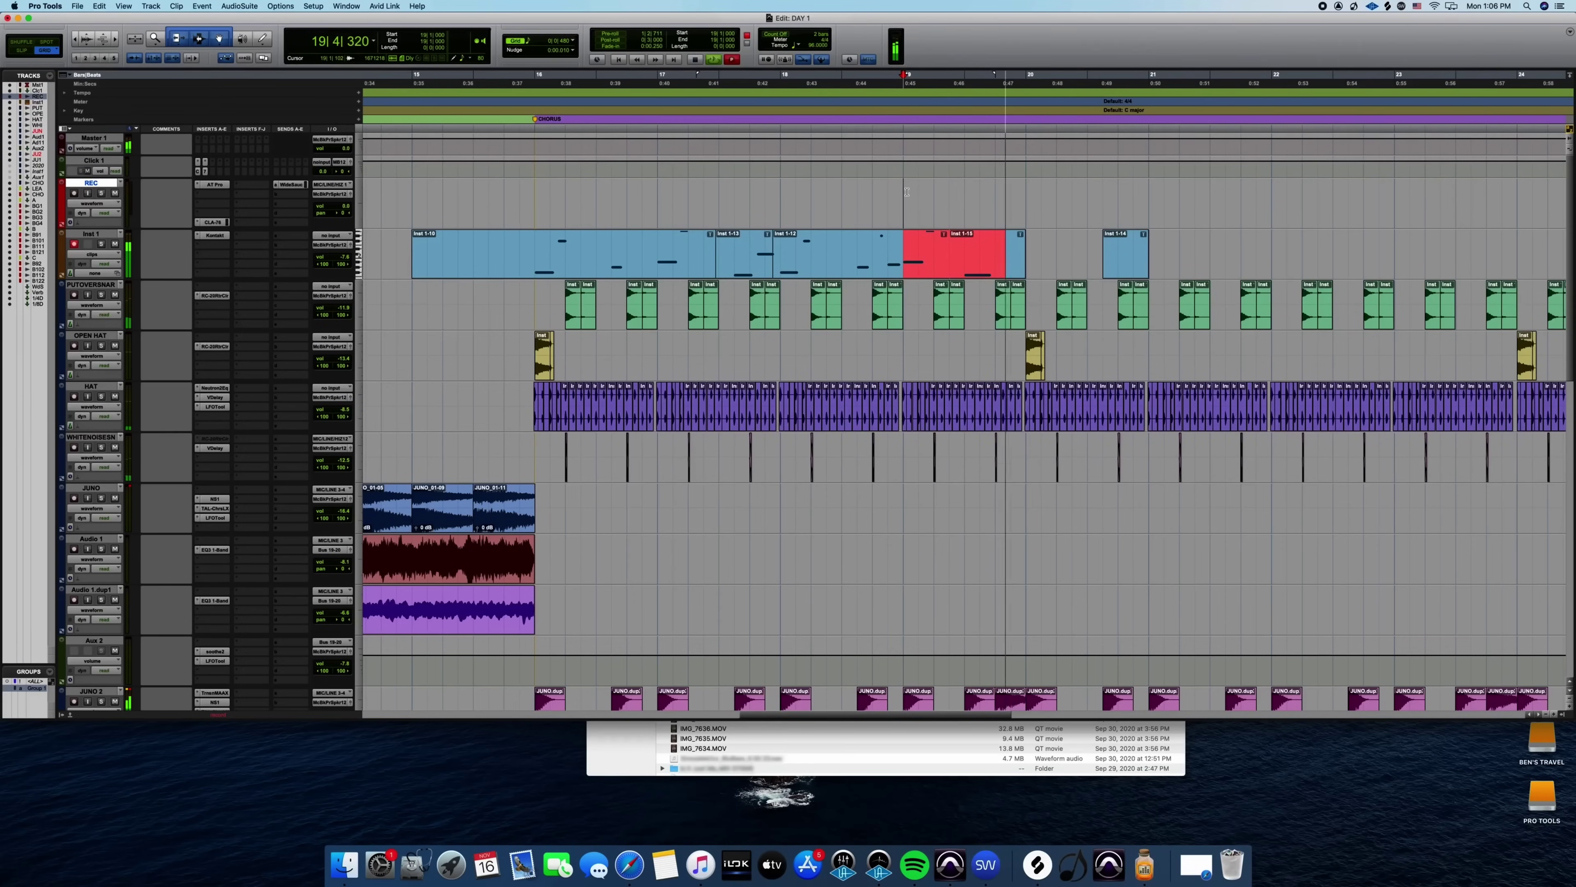
{"action": "key", "text": "space"}
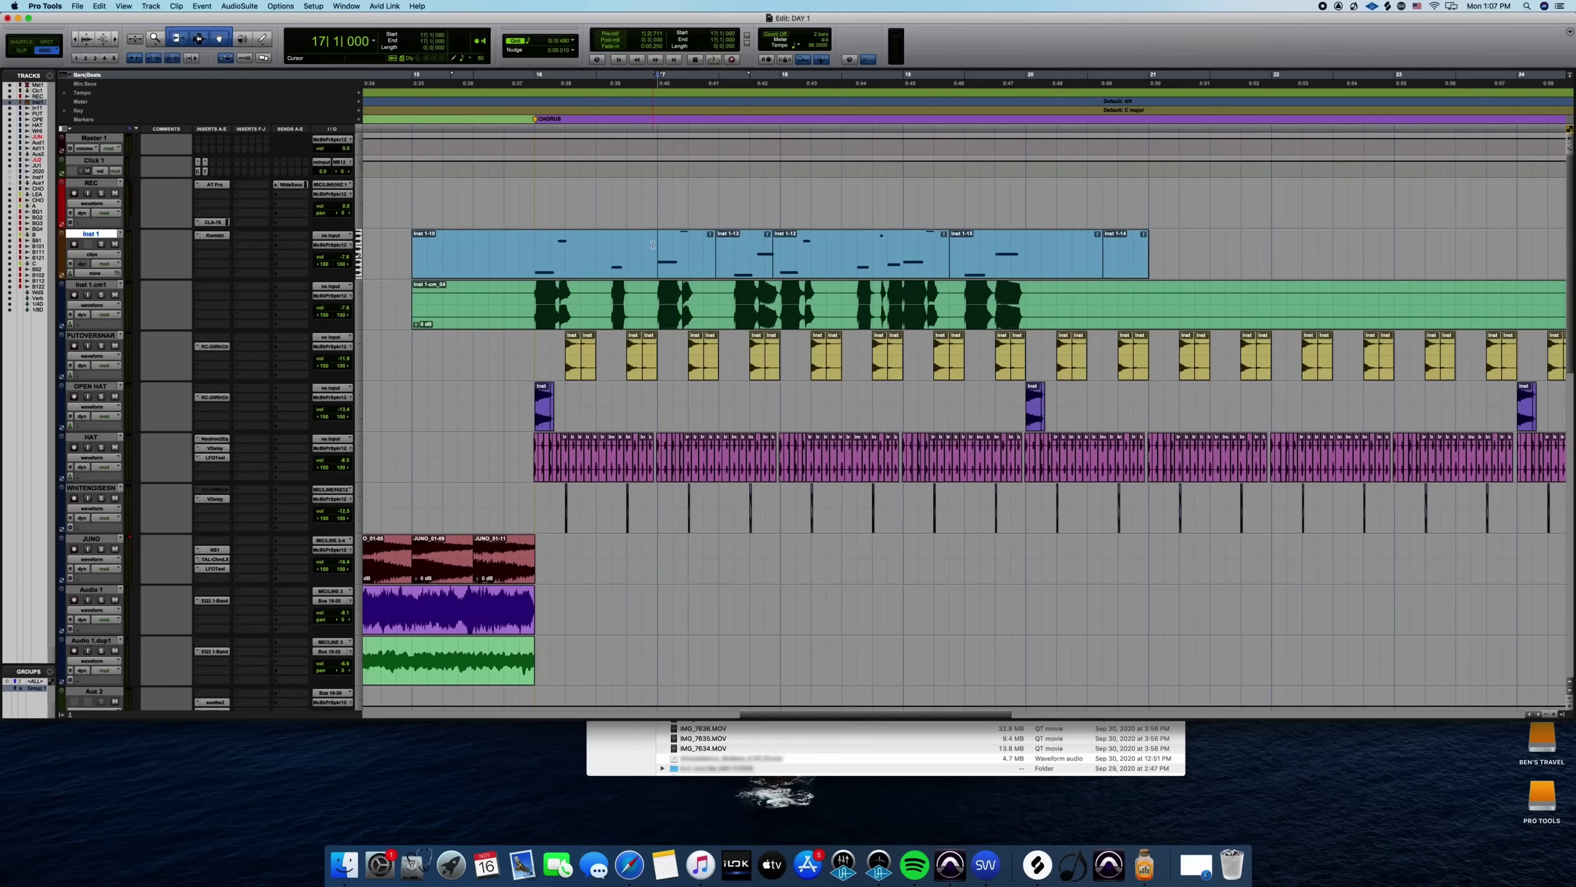
{"action": "key", "text": "super+a"}
{"action": "key", "text": "Delete"}
Play the committed Inst 1.cm1 audio from 15|4|480 to check its first note.
{"action": "left_click", "coordinate": [520, 291]}
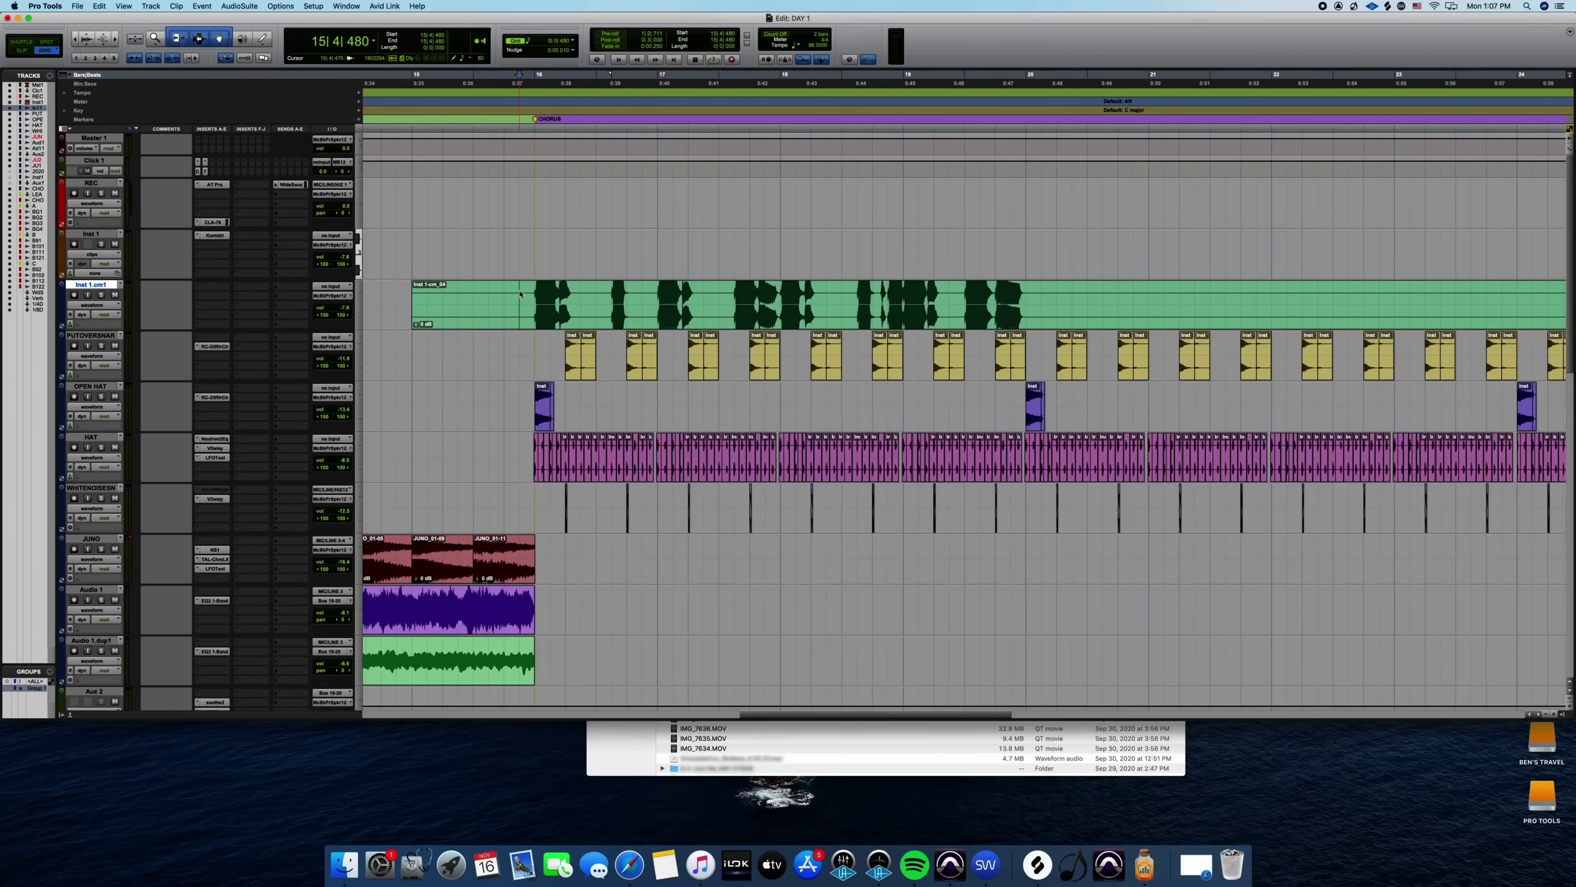
{"action": "key", "text": "space"}
{"action": "key", "text": "t"}
{"action": "key", "text": "t"}
{"action": "key", "text": "t"}
{"action": "key", "text": "space"}
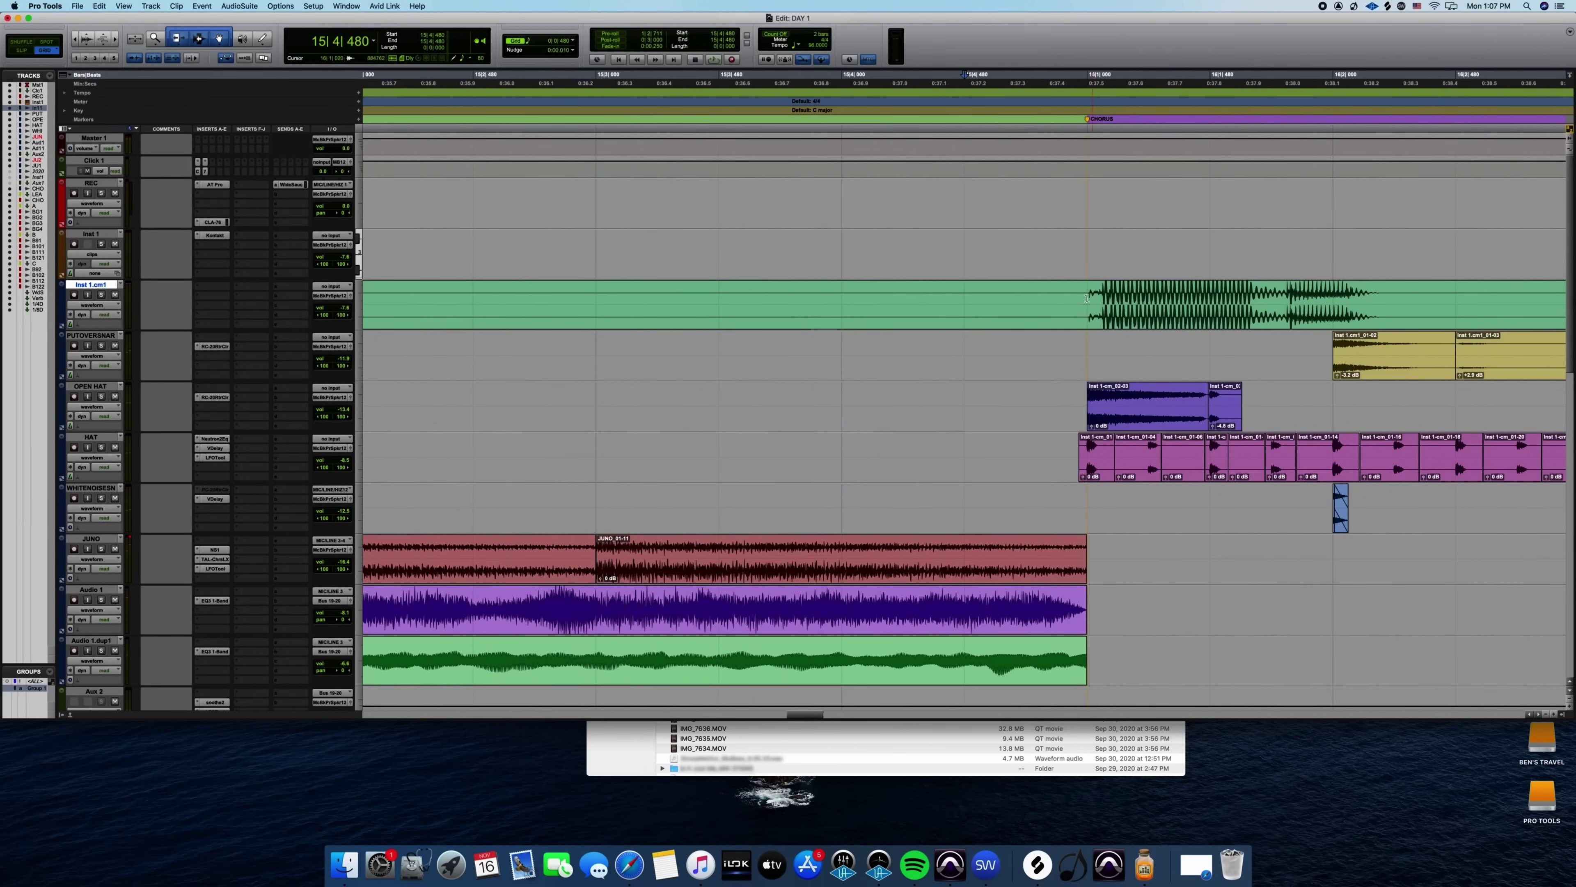
Select the first note's quiet onset from 15|4|958 up to its loud attack to examine the timing.
{"action": "left_click", "coordinate": [1061, 286]}
{"action": "key", "text": "super+bracketright"}
{"action": "key", "text": "super+bracketright"}
{"action": "key", "text": "super+bracketright"}
{"action": "left_click_drag", "start_coordinate": [960, 300], "coordinate": [1075, 311]}
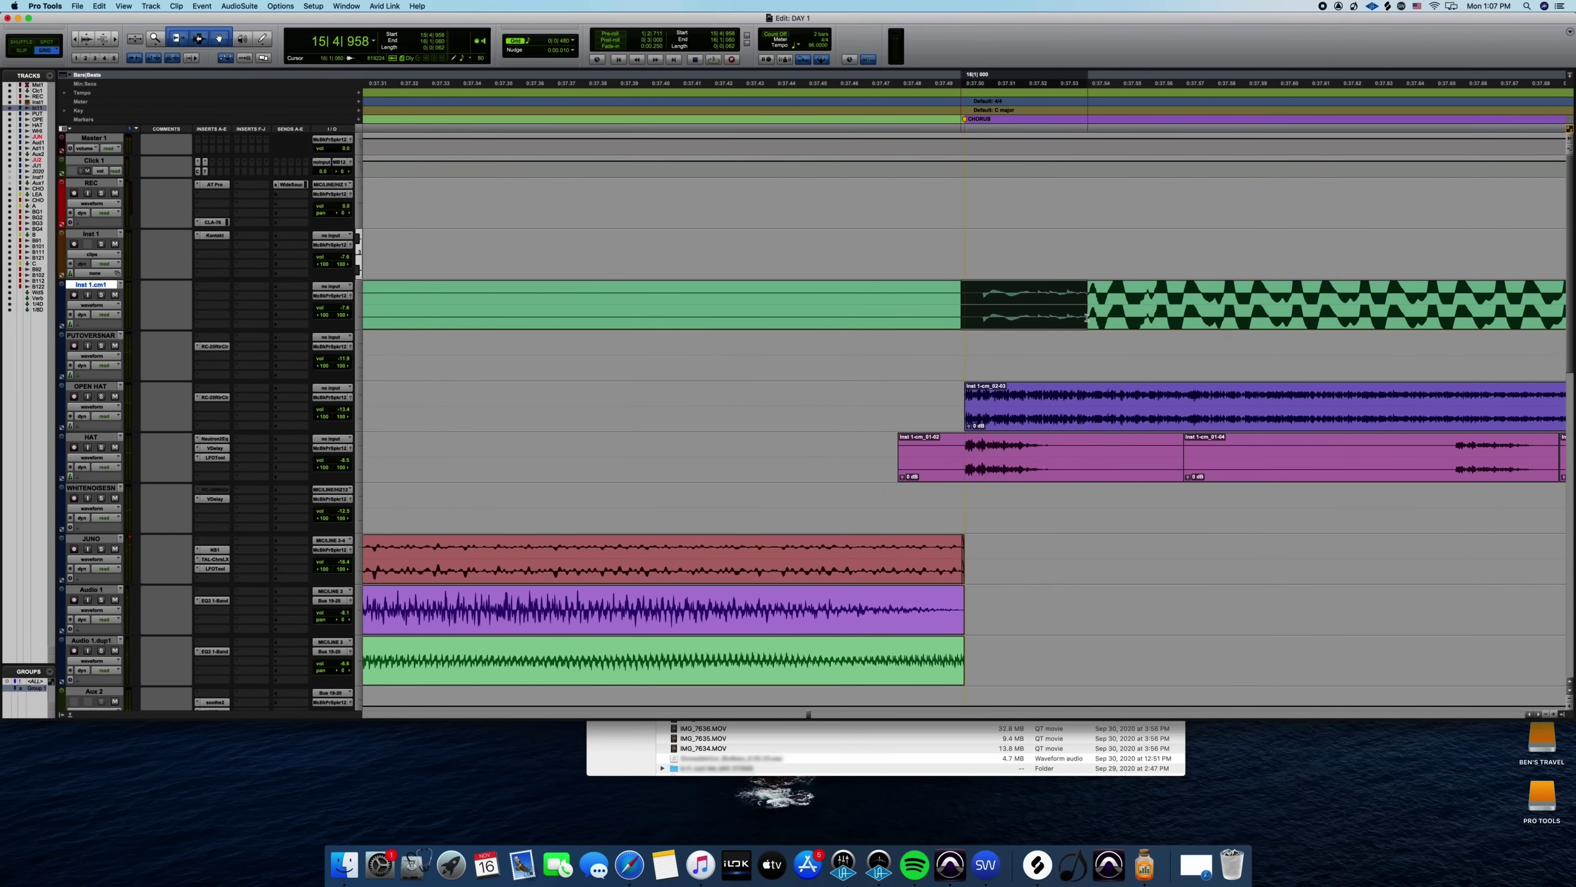
{"action": "key", "text": "super+bracketleft"}
{"action": "key", "text": "super+bracketleft"}
{"action": "key", "text": "super+bracketleft"}
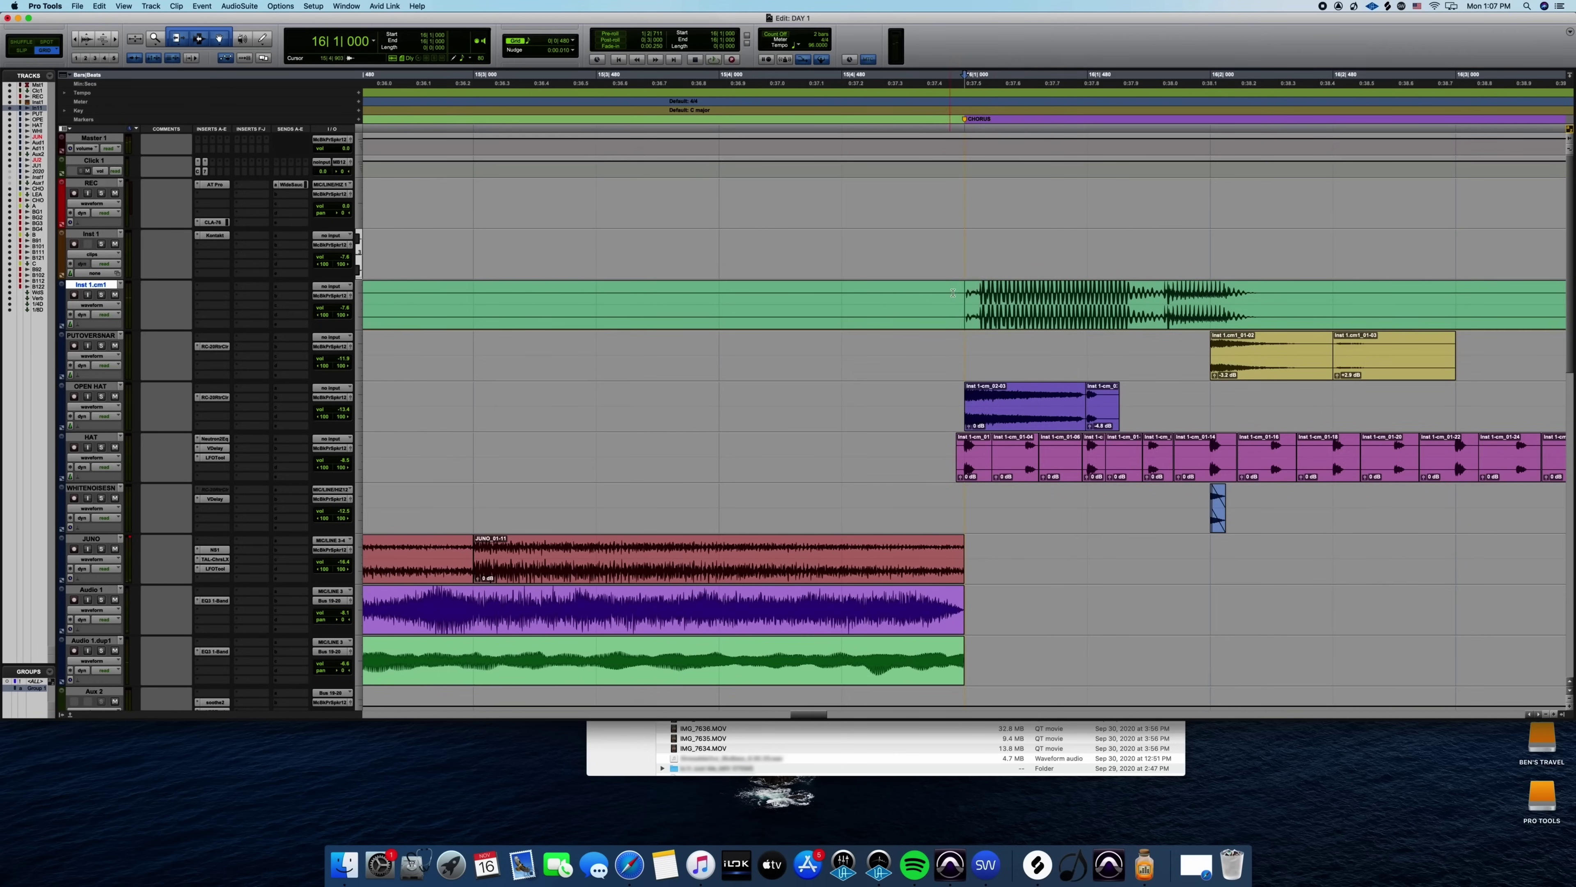
Separate the Inst 1.cm1 audio just before 16|1|000 at the first note's onset and play the note.
{"action": "key", "text": "super+bracketright"}
{"action": "key", "text": "super+bracketright"}
{"action": "key", "text": "super+bracketright"}
{"action": "key", "text": "super+bracketright"}
{"action": "left_click_drag", "start_coordinate": [1073, 321], "coordinate": [1007, 322]}
{"action": "key", "text": "super+bracketleft"}
{"action": "key", "text": "super+bracketleft"}
{"action": "key", "text": "super+bracketleft"}
{"action": "key", "text": "space"}
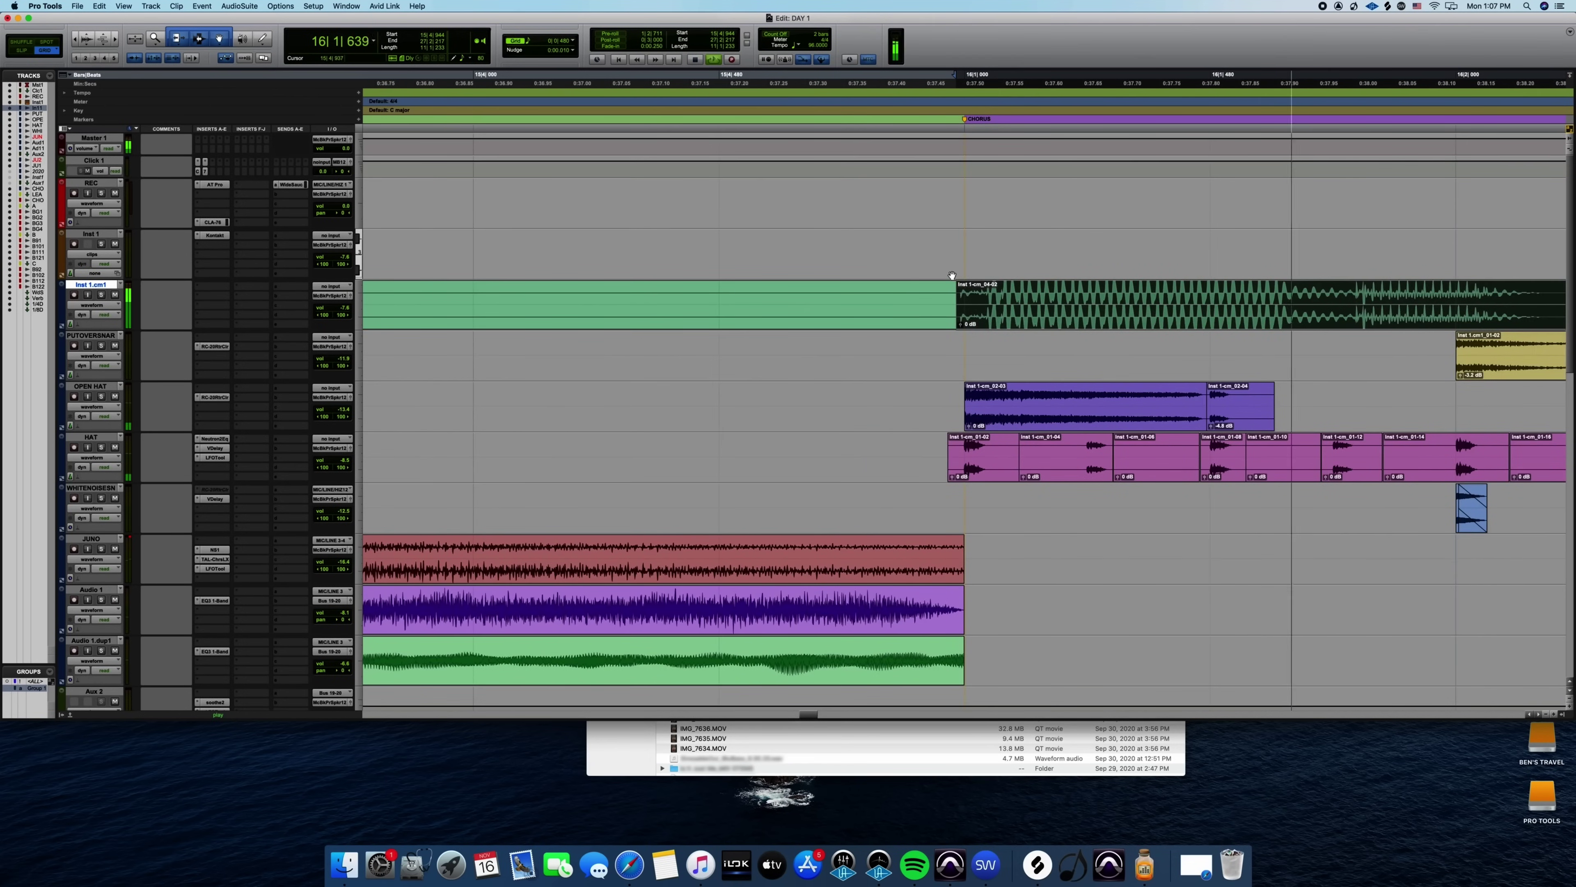
Set the grid to sixteenth notes and move the first note's clip slightly earlier, playing the result.
{"action": "left_click", "coordinate": [708, 246]}
{"action": "left_click", "coordinate": [531, 42]}
{"action": "left_click", "coordinate": [546, 53]}
{"action": "key", "text": "space"}
{"action": "left_click_drag", "start_coordinate": [1223, 317], "coordinate": [1127, 322]}
{"action": "key", "text": "space"}
{"action": "key", "text": "space"}
{"action": "key", "text": "space"}
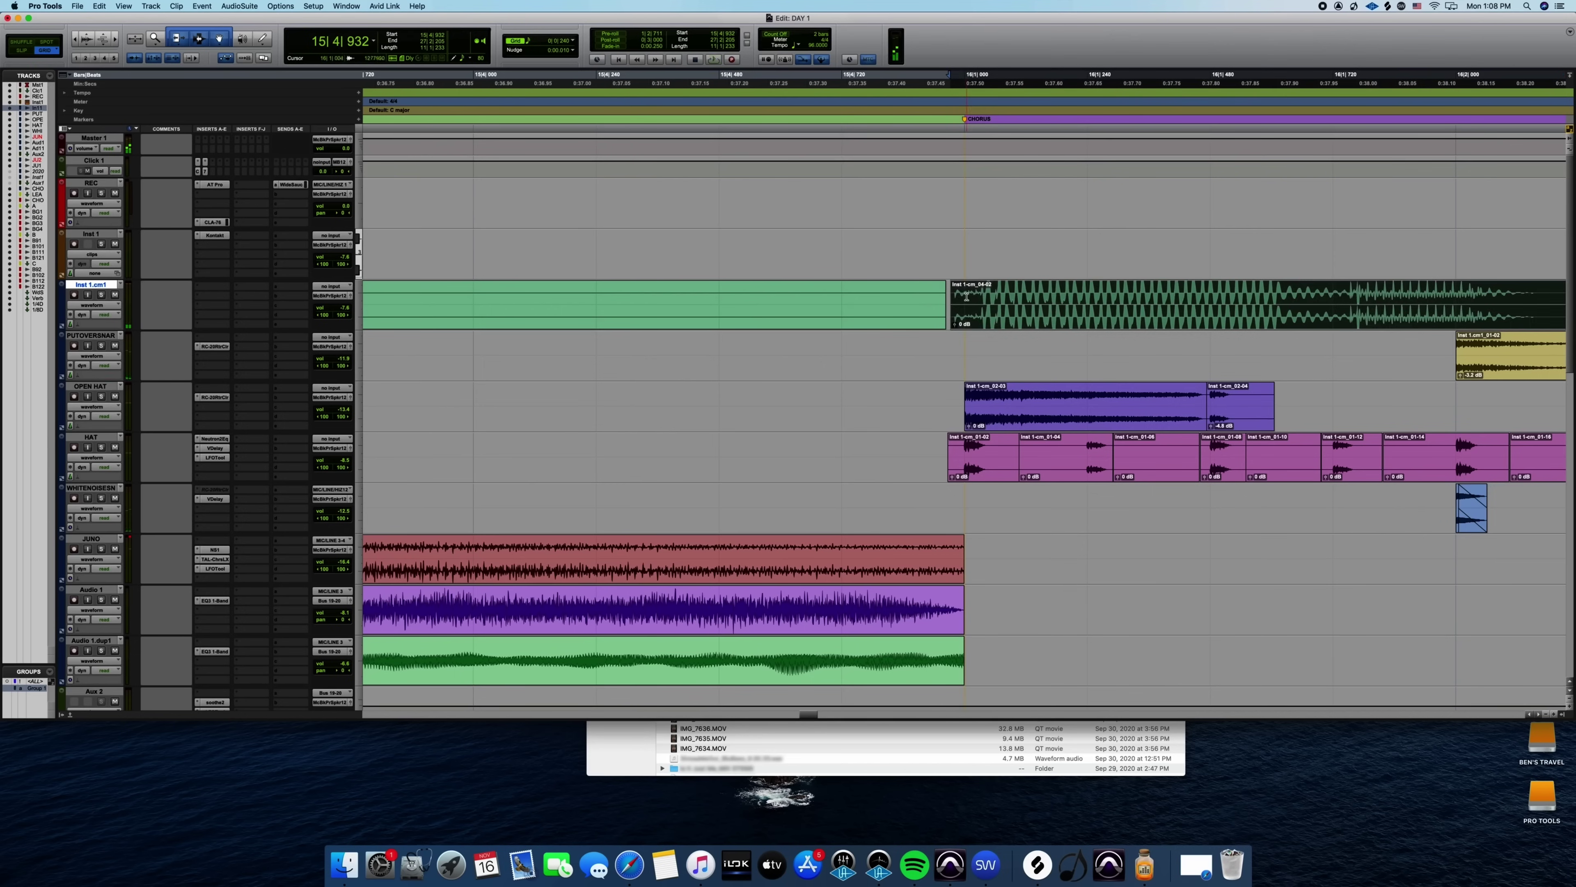
Separate the audio at the first note's attack and delete the silent clip before the note.
{"action": "key", "text": "Tab"}
{"action": "key", "text": "b"}
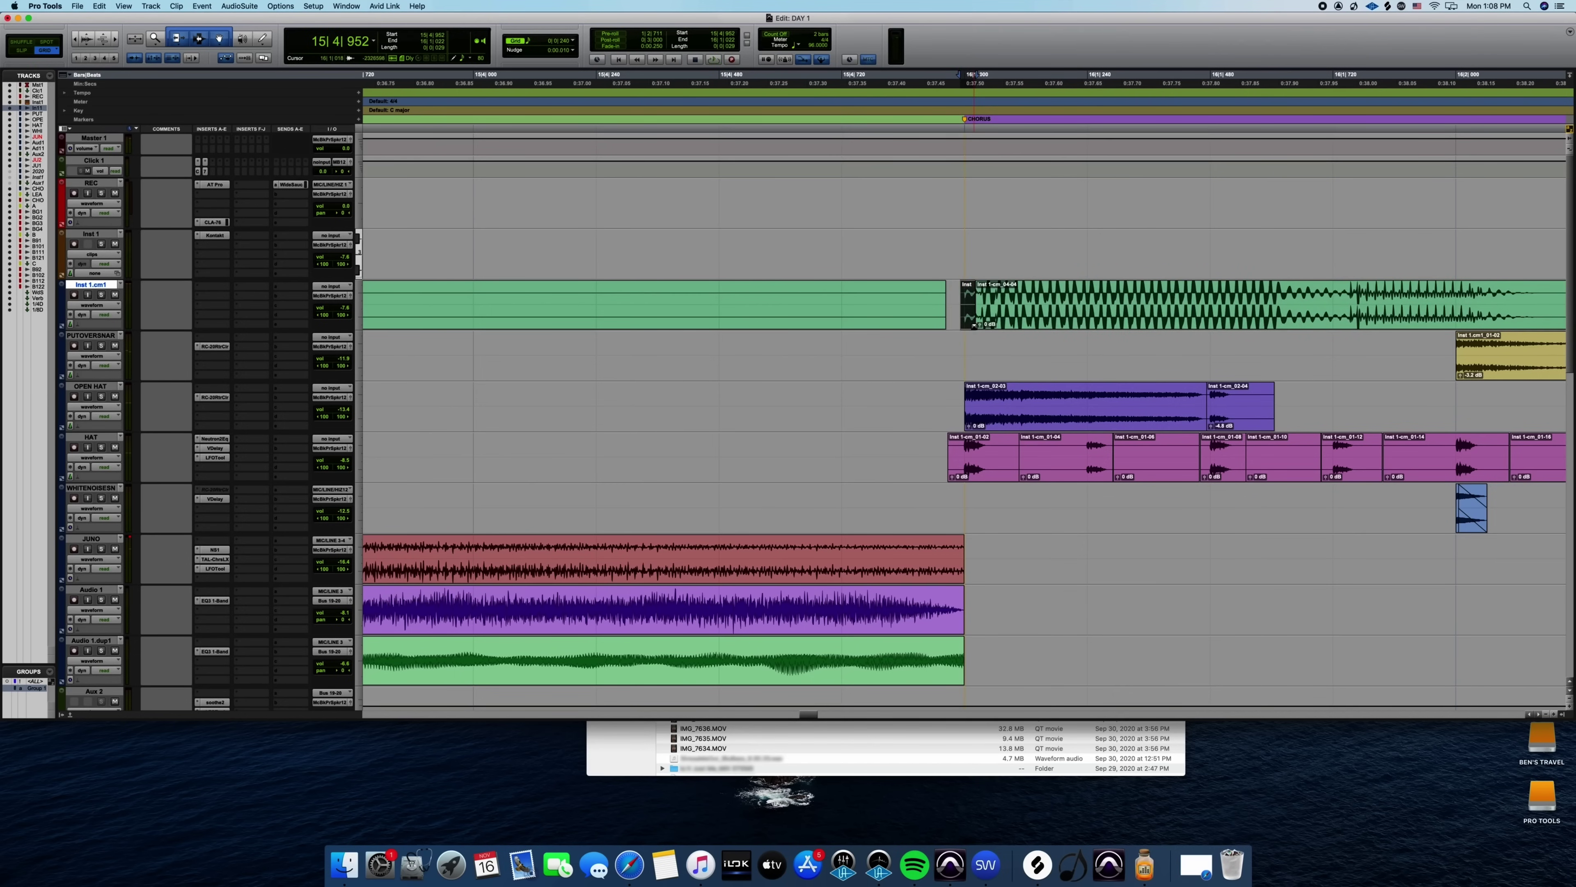
{"action": "left_click", "coordinate": [906, 325]}
{"action": "key", "text": "Delete"}
Play the trimmed Inst 1.cm1 notes with the drums from 15|4|720.
{"action": "left_click", "coordinate": [852, 297]}
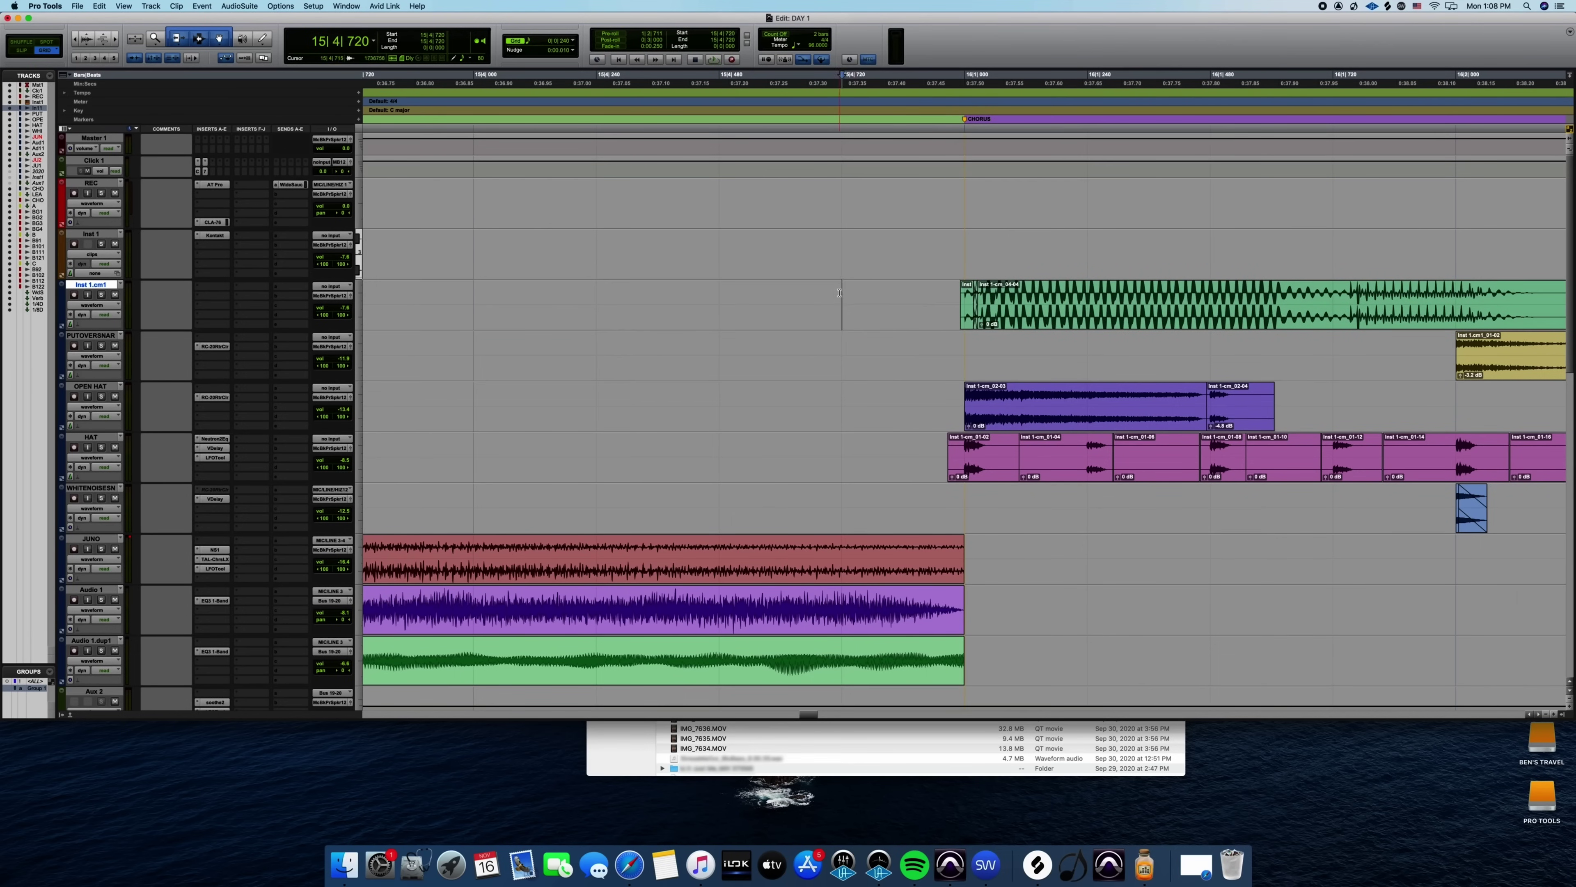
{"action": "key", "text": "space"}
{"action": "key", "text": "r"}
{"action": "key", "text": "r"}
{"action": "key", "text": "space"}
{"action": "key", "text": "t"}
{"action": "key", "text": "space"}
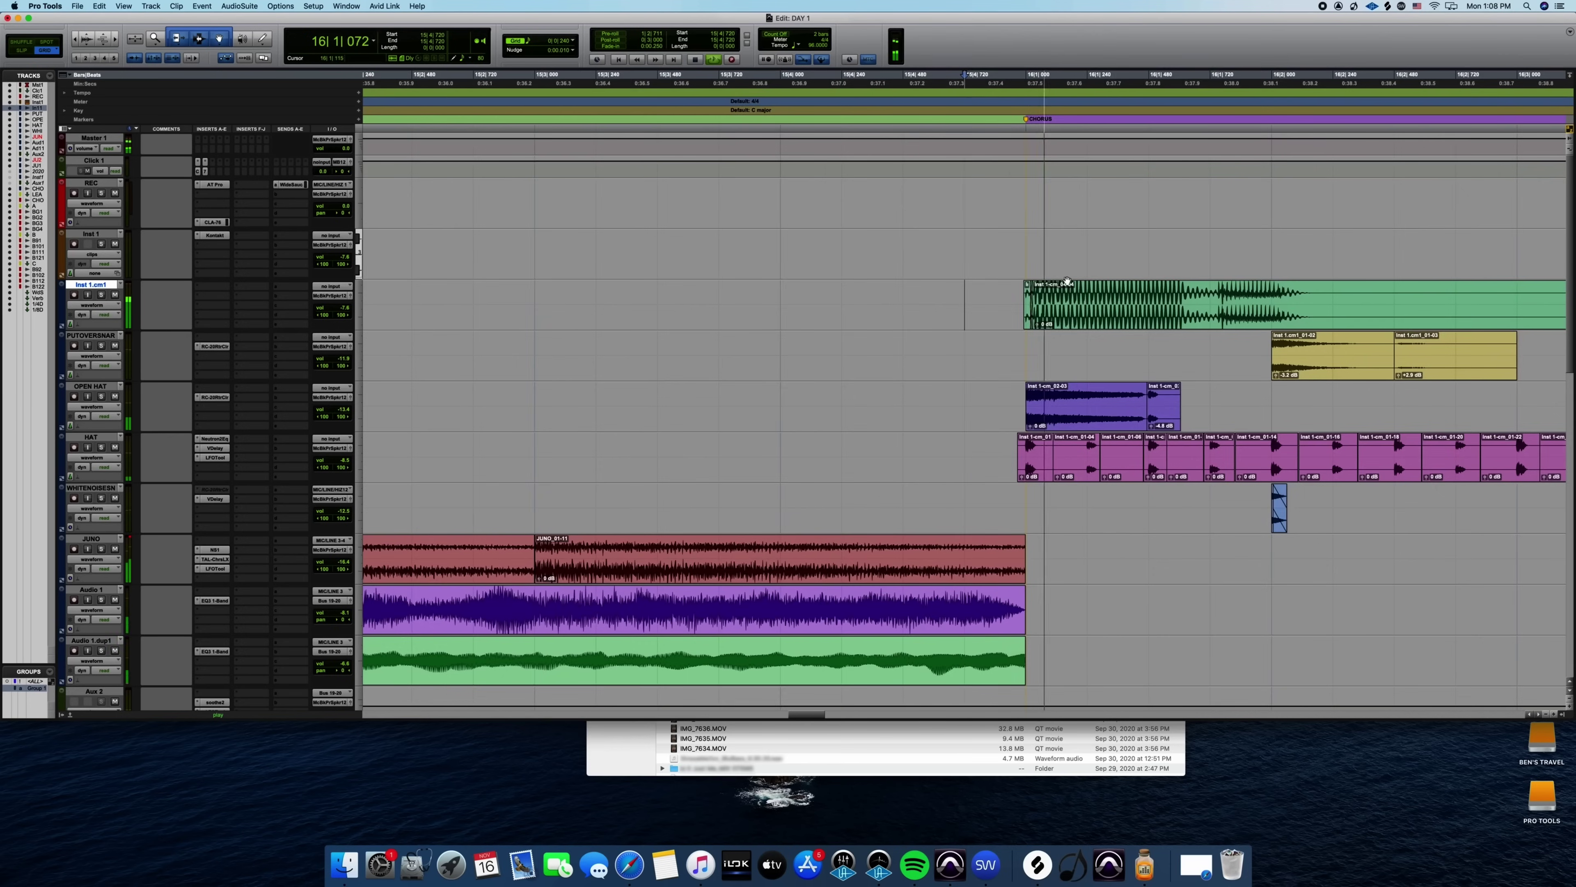
{"action": "scroll", "coordinate": [1067, 282], "scroll_direction": "right", "scroll_amount": 4}
{"action": "key", "text": "t"}
{"action": "key", "text": "r"}
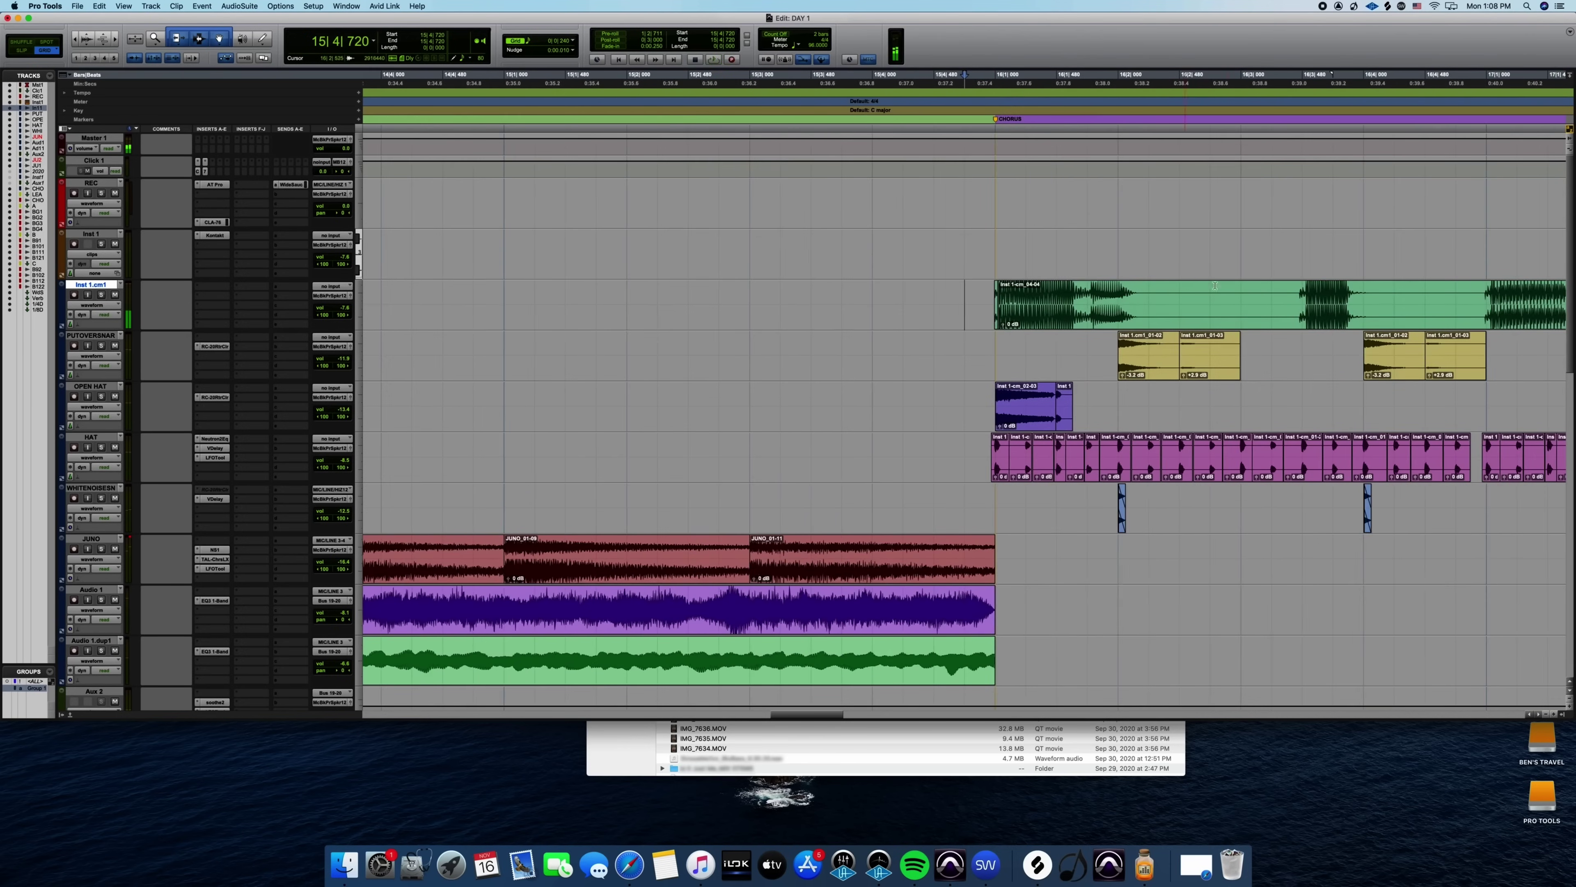
Delete the Inst 1.cm1 audio between 17|2|000 and 17|3|480.
{"action": "key", "text": "super+bracketright"}
{"action": "left_click_drag", "start_coordinate": [897, 296], "coordinate": [985, 298]}
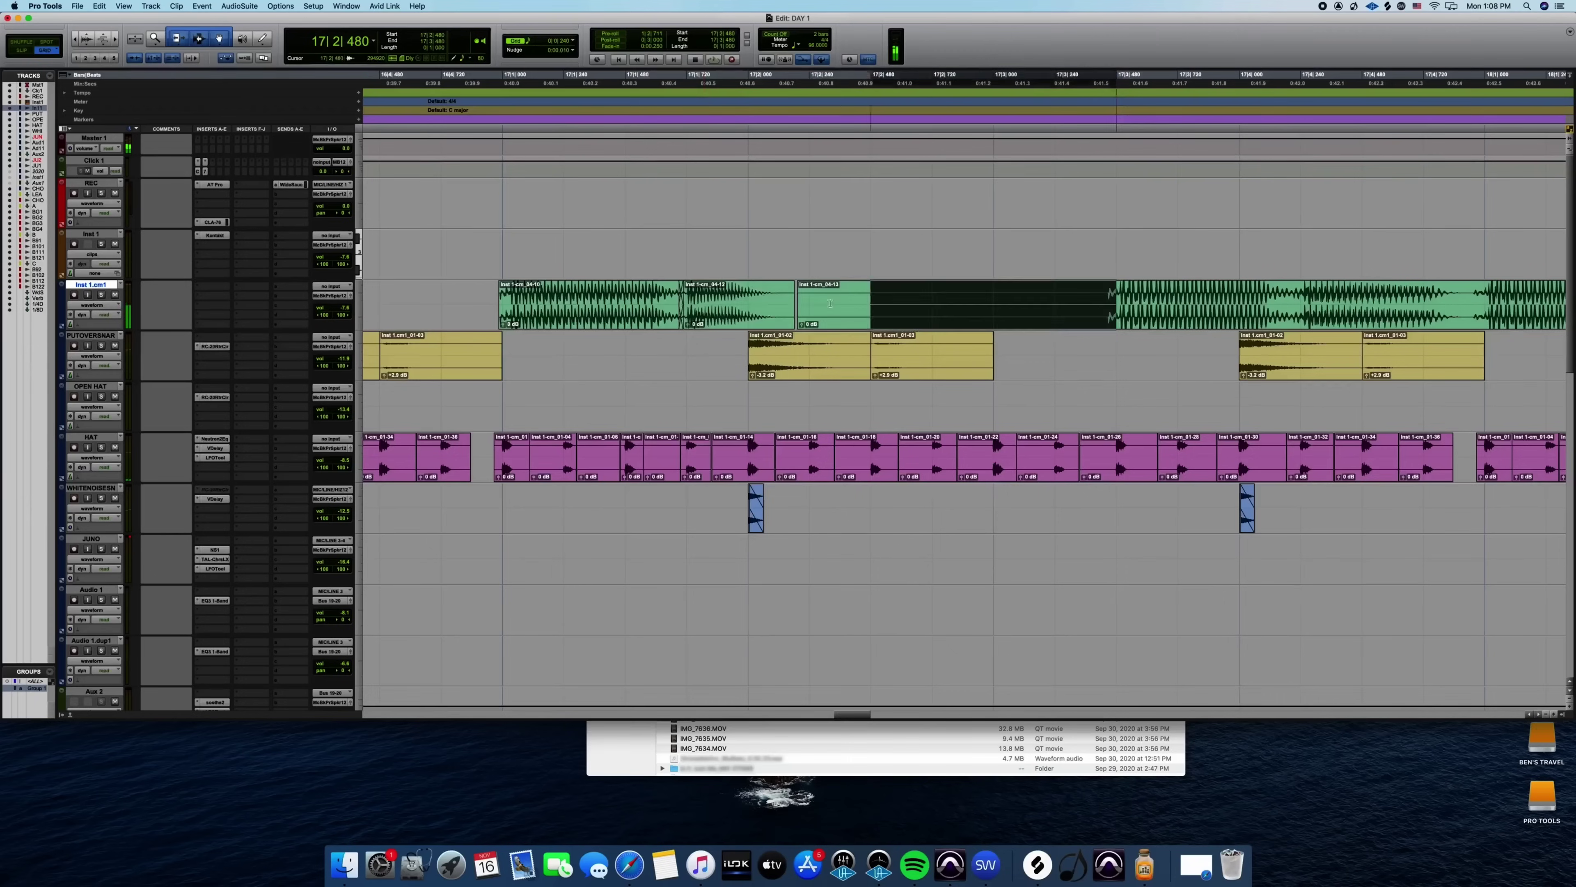
{"action": "left_click", "coordinate": [748, 302], "text": "shift"}
{"action": "key", "text": "Delete"}
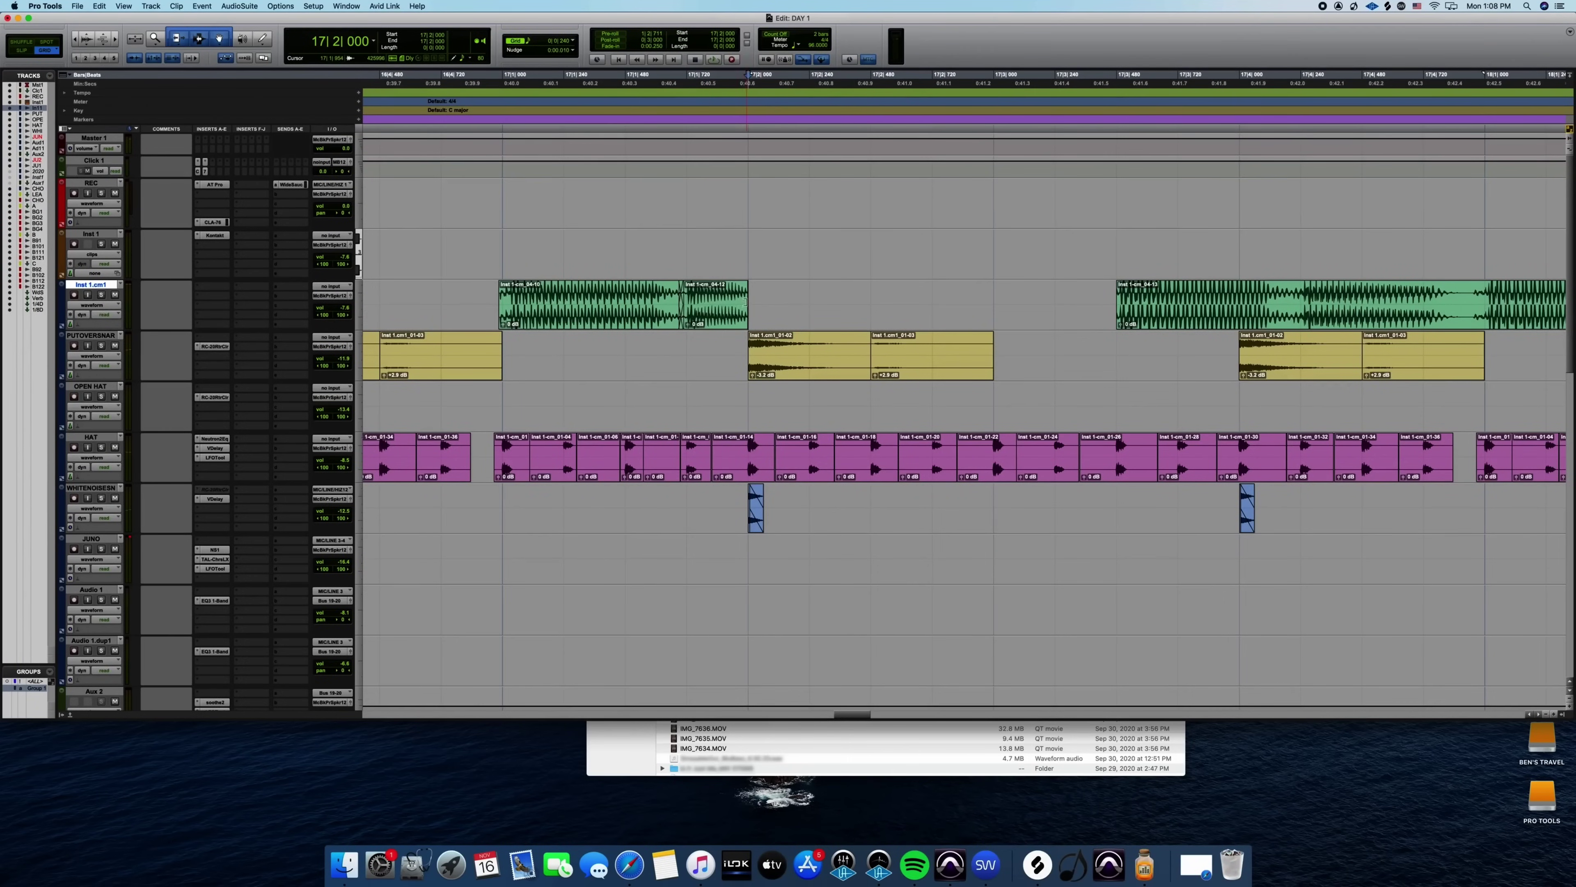
Extend the start of the note after the gap back to 17|3|443 and separate its audio near 17|3|480.
{"action": "left_click_drag", "start_coordinate": [745, 302], "coordinate": [792, 313]}
{"action": "key", "text": "t"}
{"action": "key", "text": "t"}
{"action": "scroll", "coordinate": [1224, 315], "scroll_direction": "right", "scroll_amount": 9}
{"action": "left_click_drag", "start_coordinate": [894, 302], "coordinate": [856, 315]}
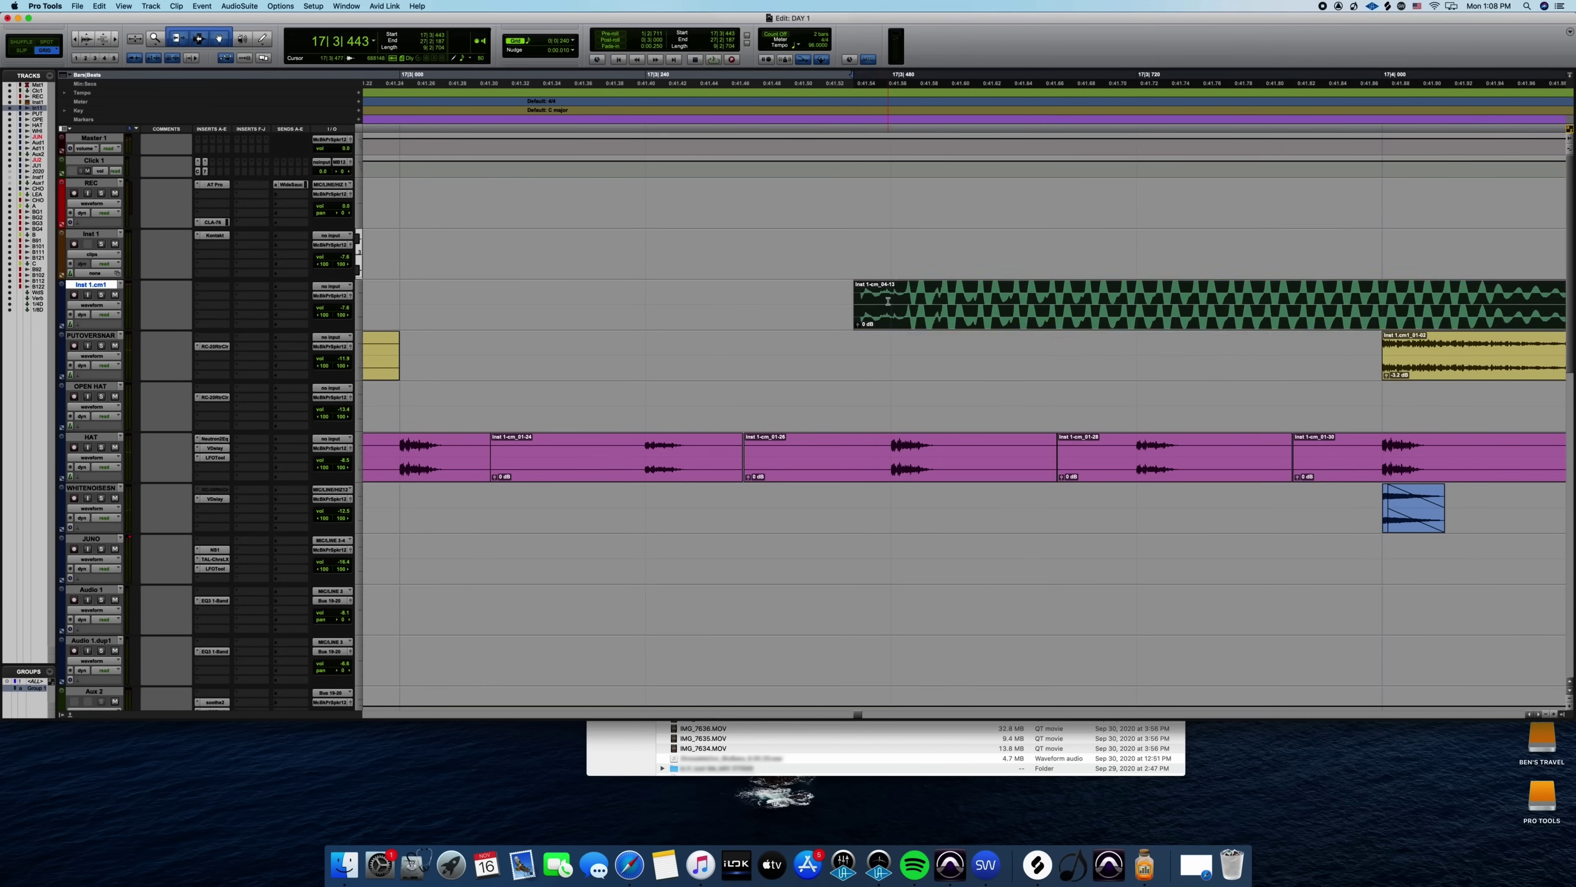
{"action": "left_click", "coordinate": [888, 299]}
{"action": "key", "text": "super+e"}
{"action": "left_click", "coordinate": [911, 321]}
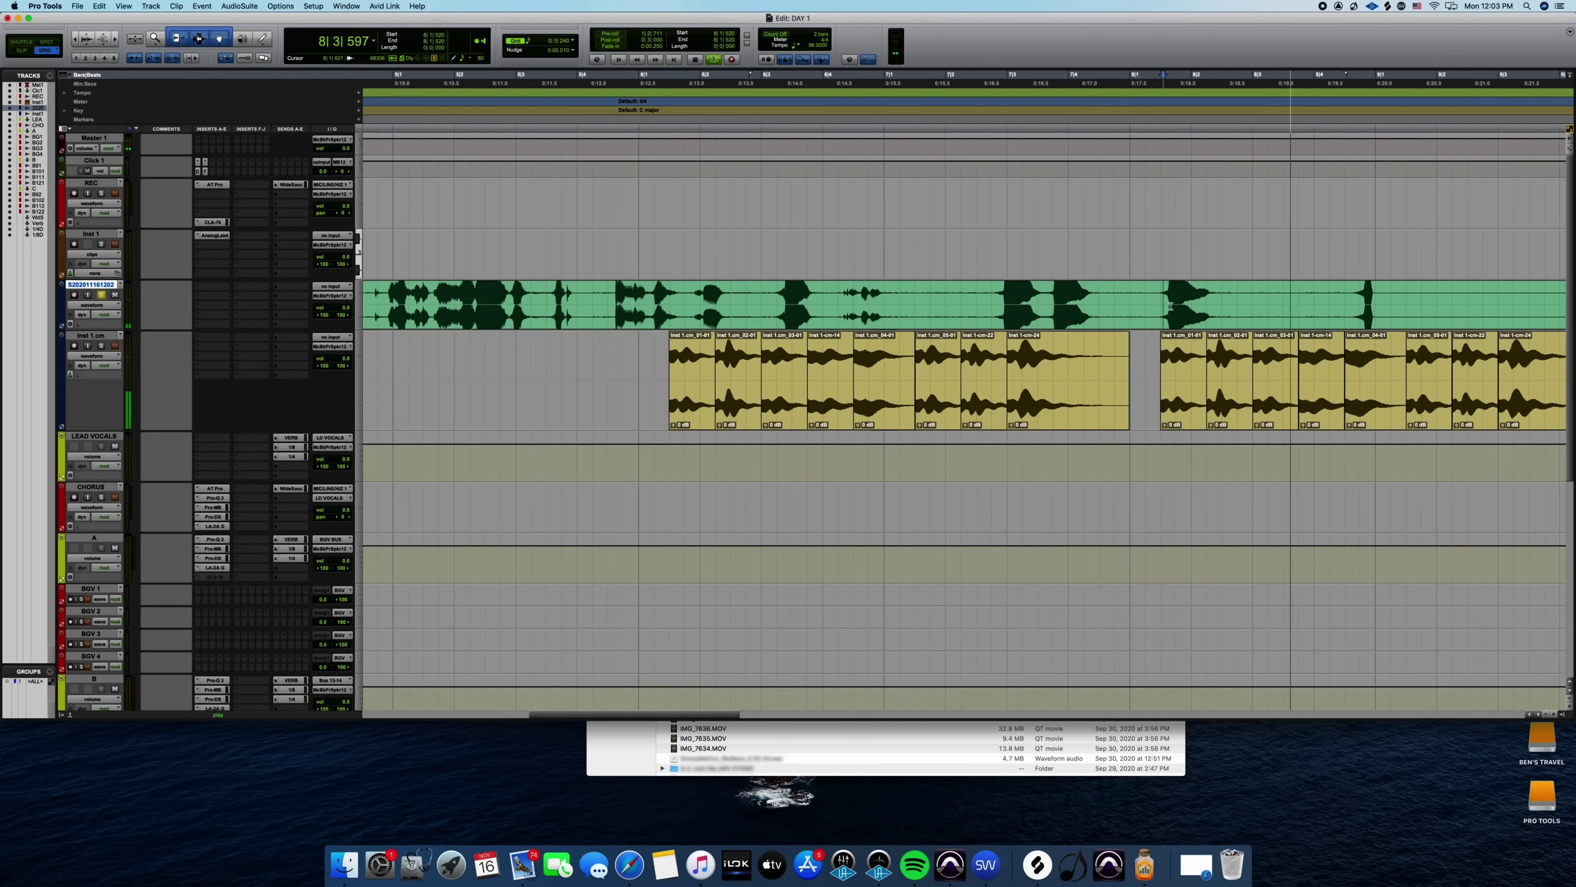
Stop the playback of the repeated note pattern in bar 8.
{"action": "key", "text": "space"}
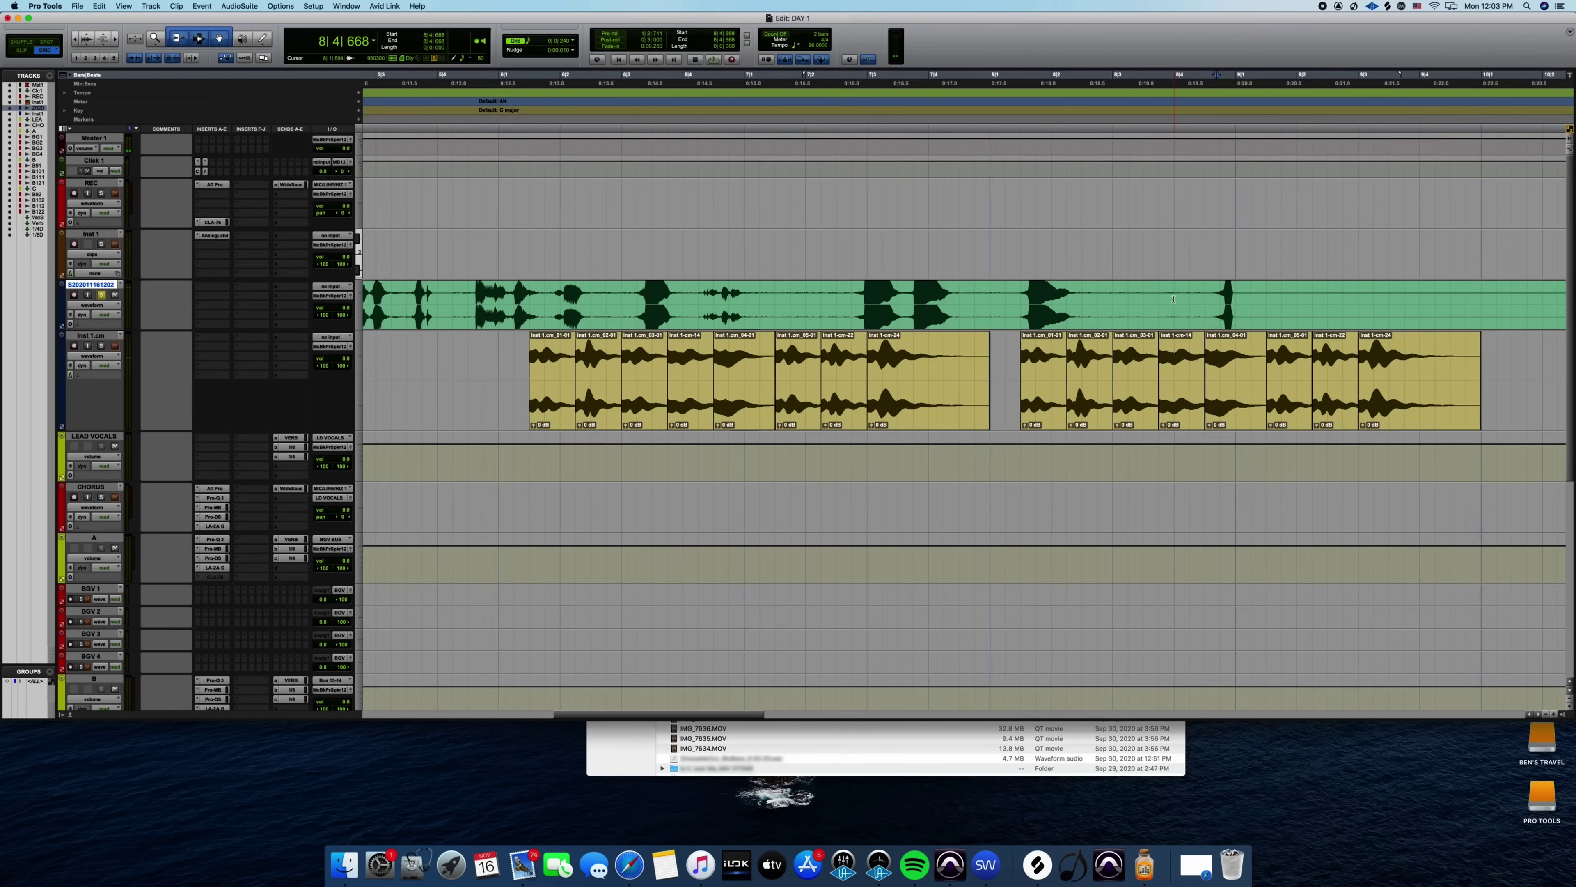
Delete the System Audio recording ahead of the take that starts at bar 17.
{"action": "key", "text": "super+bracketleft"}
{"action": "key", "text": "super+bracketleft"}
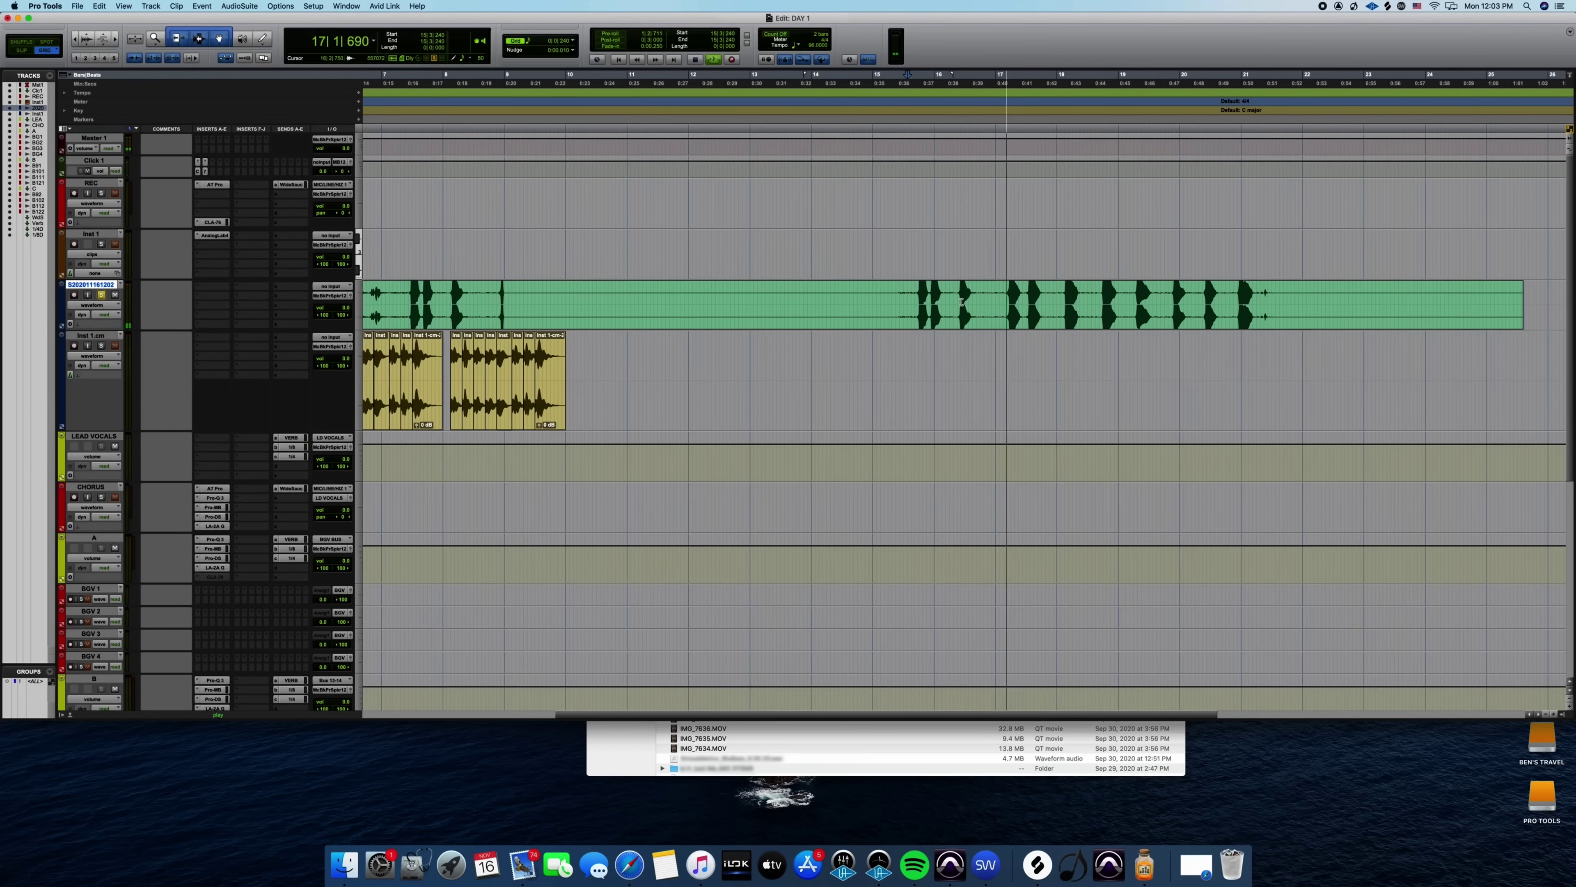
{"action": "left_click", "coordinate": [927, 319]}
{"action": "key", "text": "Delete"}
Move the remaining System Audio take back so its first hit starts with the first Inst 1.cm note at 6|1|480.
{"action": "left_click_drag", "start_coordinate": [1006, 317], "coordinate": [734, 303]}
{"action": "key", "text": "t"}
{"action": "key", "text": "t"}
{"action": "key", "text": "t"}
{"action": "key", "text": "t"}
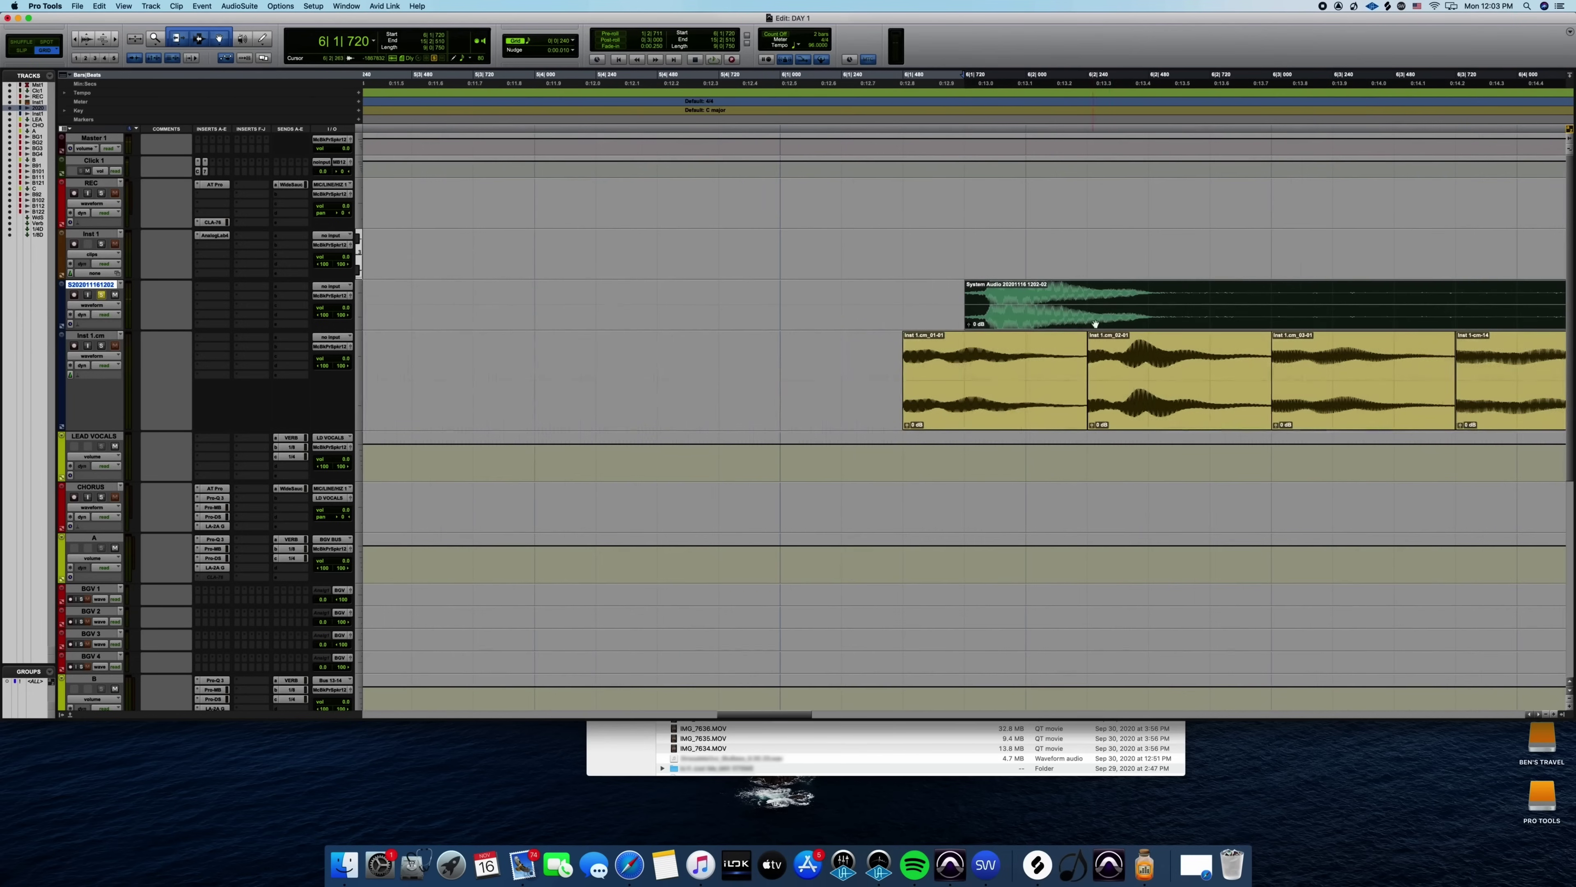
{"action": "left_click_drag", "start_coordinate": [972, 294], "coordinate": [903, 304]}
Lower the System Audio track's volume and play it together with the soloed Inst 1.cm track from just before the first note.
{"action": "left_click", "coordinate": [780, 304]}
{"action": "left_click_drag", "start_coordinate": [345, 307], "coordinate": [124, 321]}
{"action": "left_click", "coordinate": [99, 346]}
{"action": "key", "text": "space"}
{"action": "key", "text": "space"}
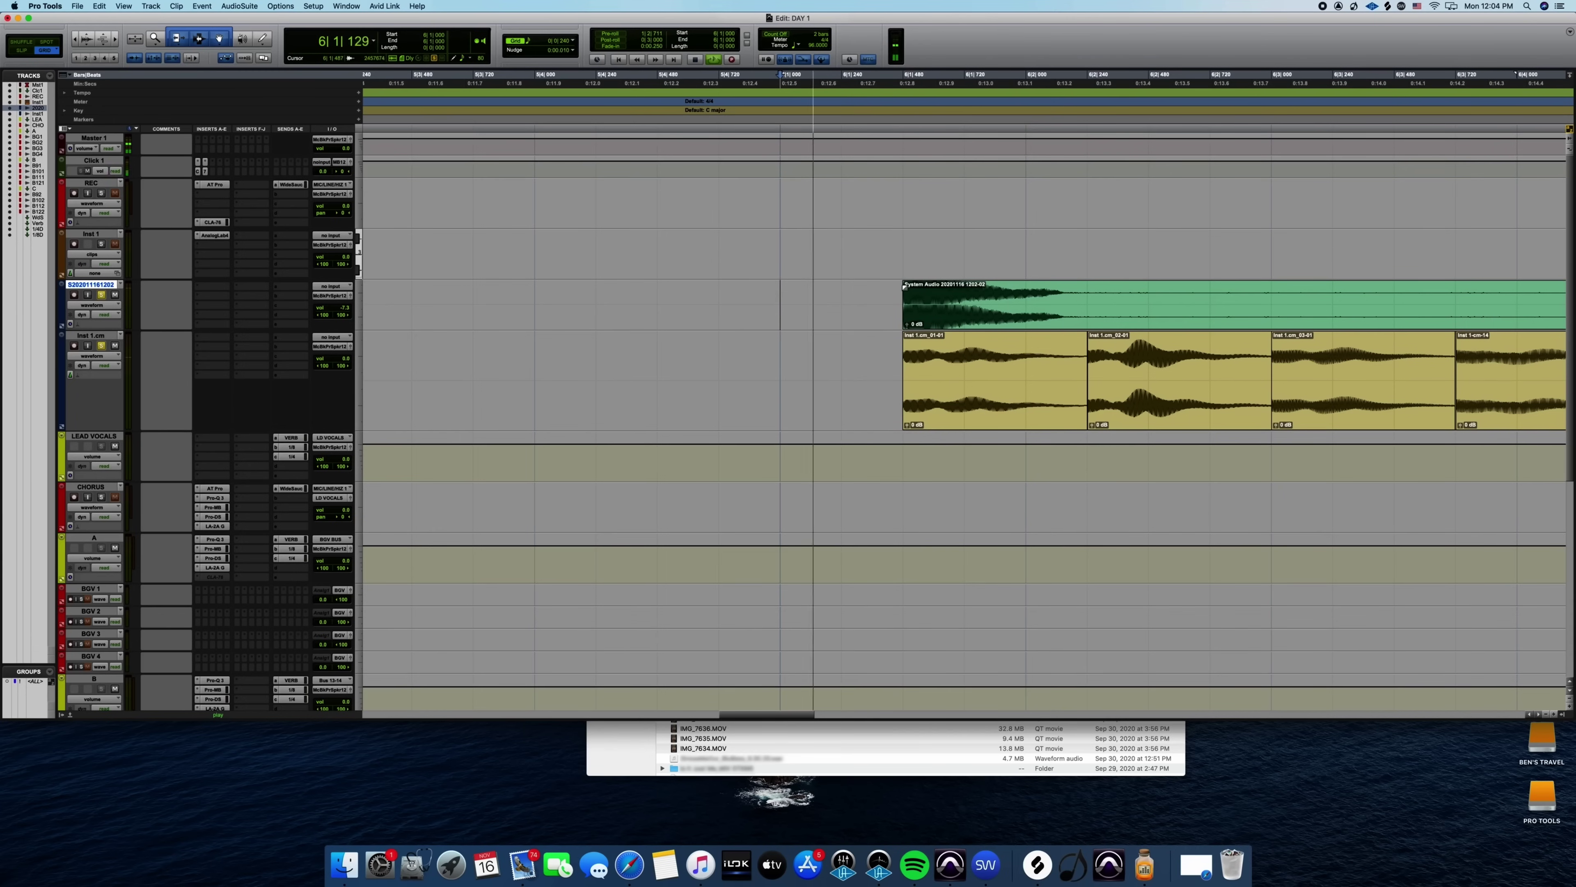
Add a very short fade-in to the first System Audio clip and play it from just before its start.
{"action": "left_click_drag", "start_coordinate": [906, 286], "coordinate": [909, 287]}
{"action": "left_click", "coordinate": [843, 305]}
{"action": "key", "text": "space"}
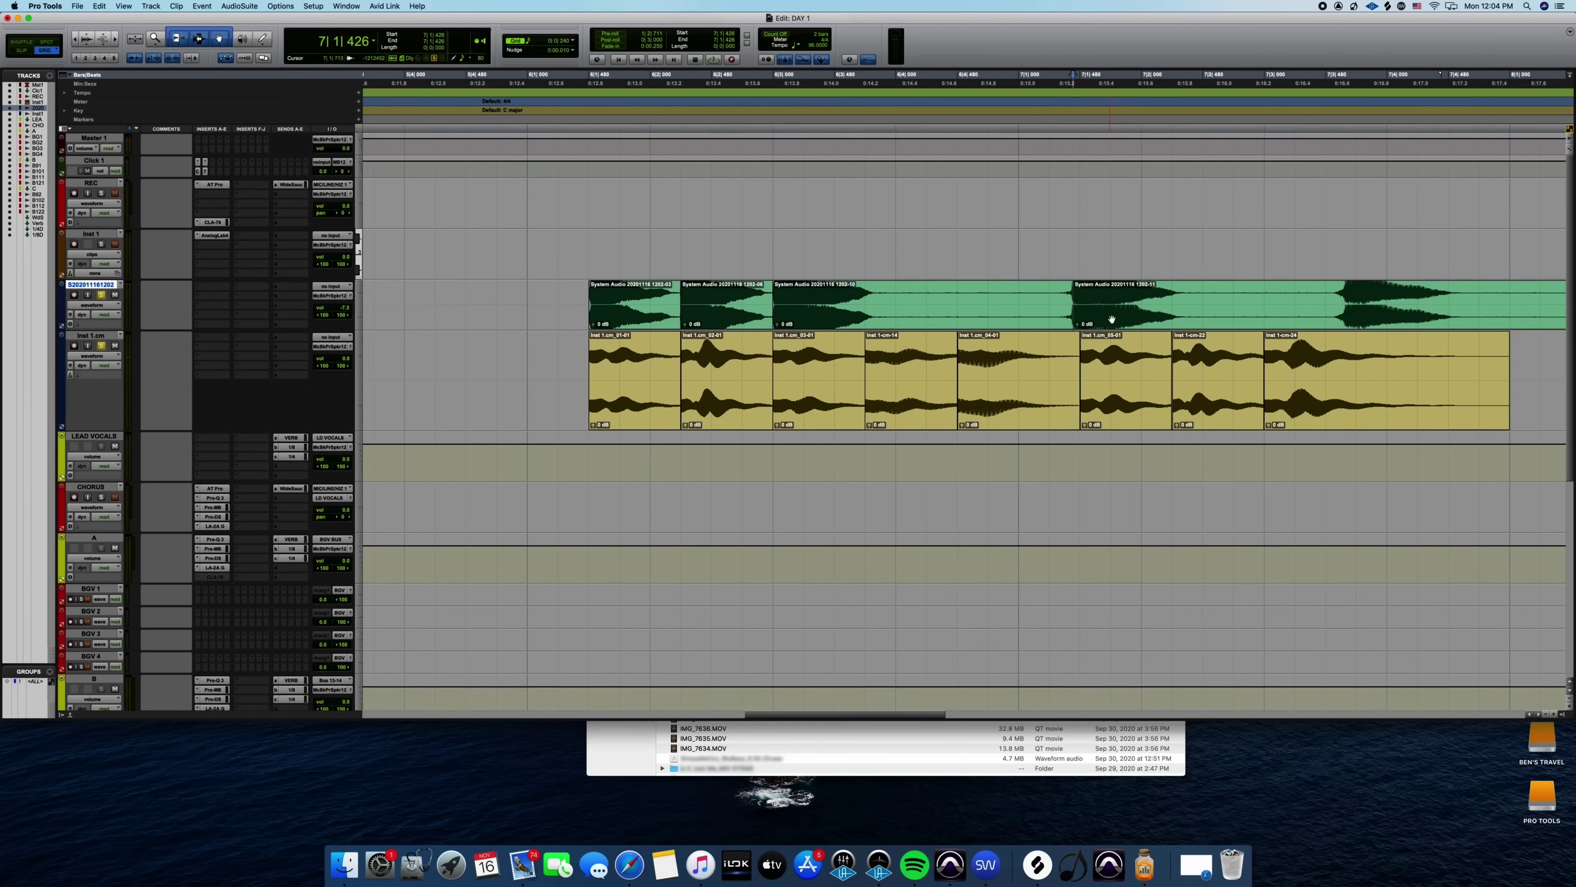
Move the fourth System Audio hit back onto the fourth Inst 1.cm note and lower the System Audio track's volume during playback.
{"action": "left_click_drag", "start_coordinate": [1112, 319], "coordinate": [915, 319]}
{"action": "left_click", "coordinate": [582, 247]}
{"action": "key", "text": "space"}
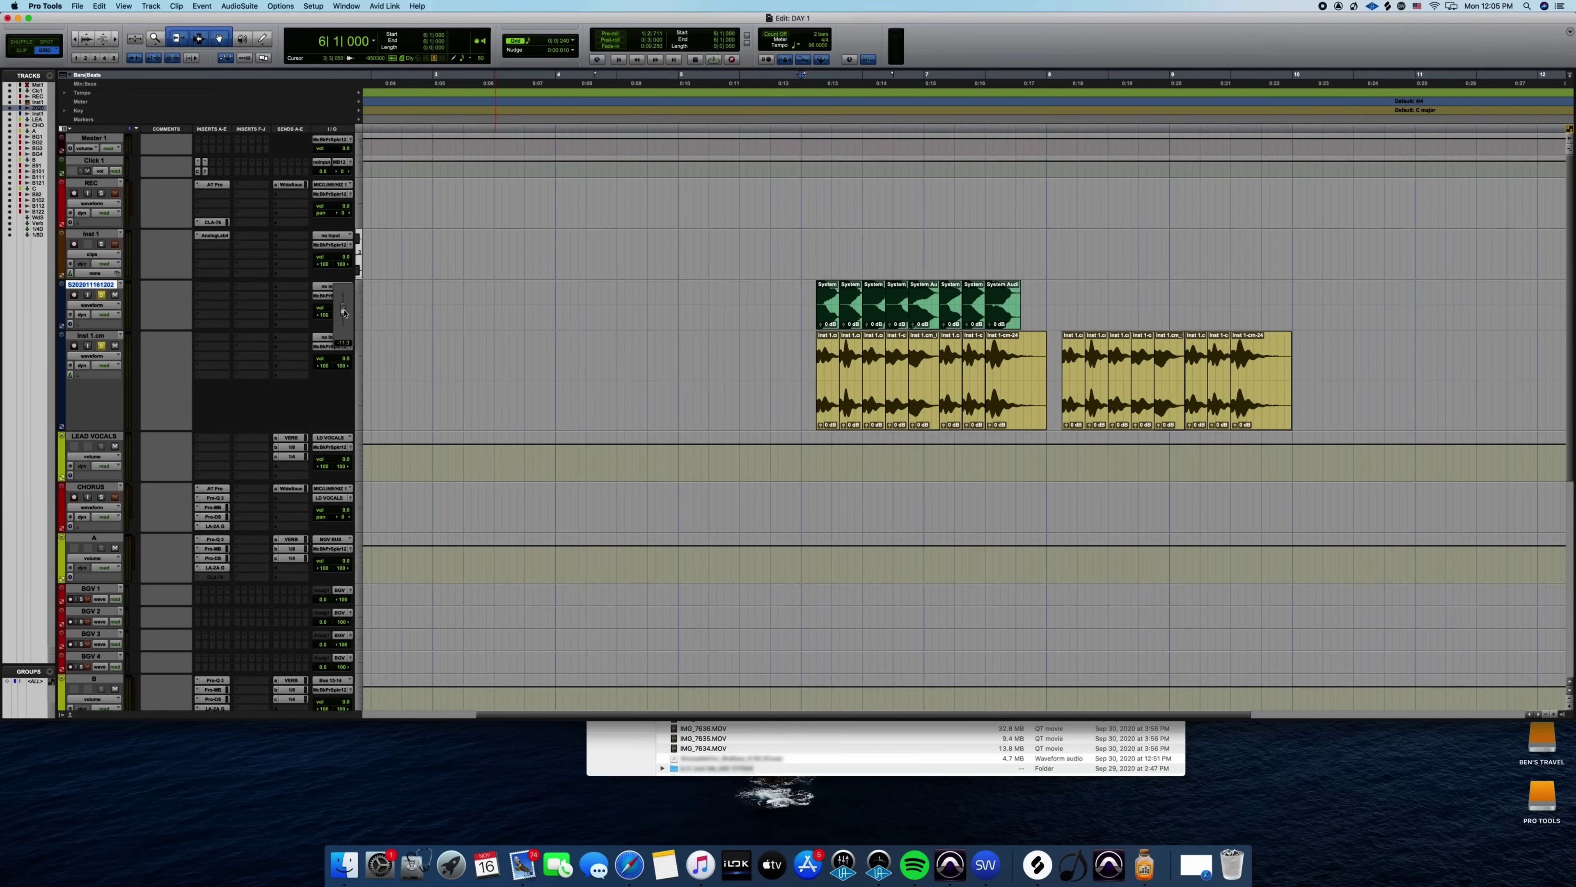
{"action": "left_click_drag", "start_coordinate": [346, 314], "coordinate": [346, 346]}
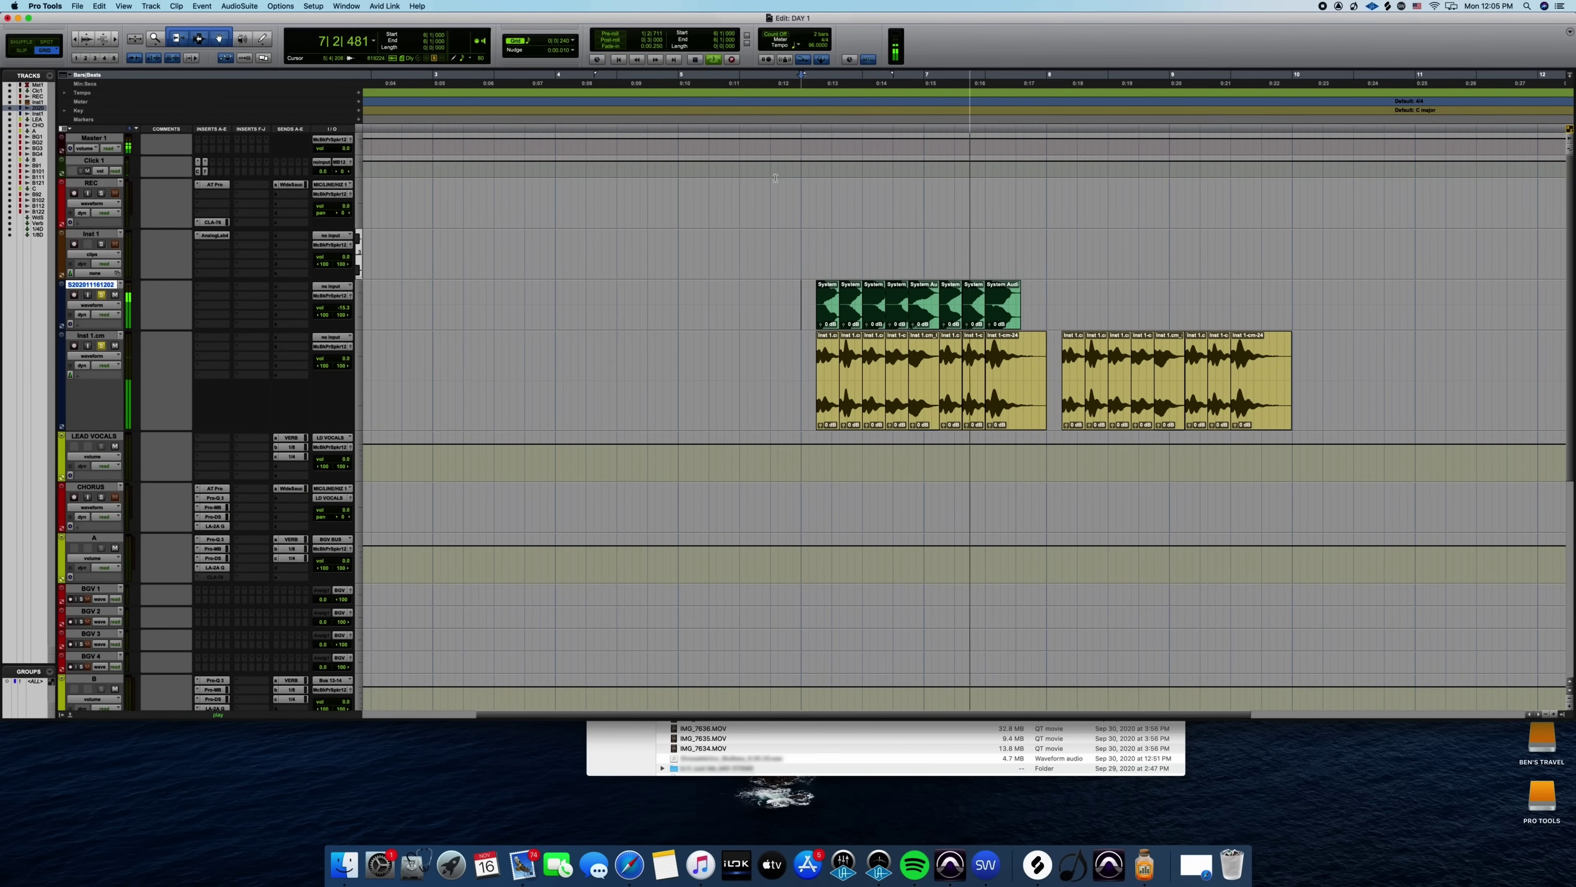
Insert the stereo SoundToys Little AlterBoy multichannel plug-in on the System Audio track.
{"action": "left_click", "coordinate": [213, 286]}
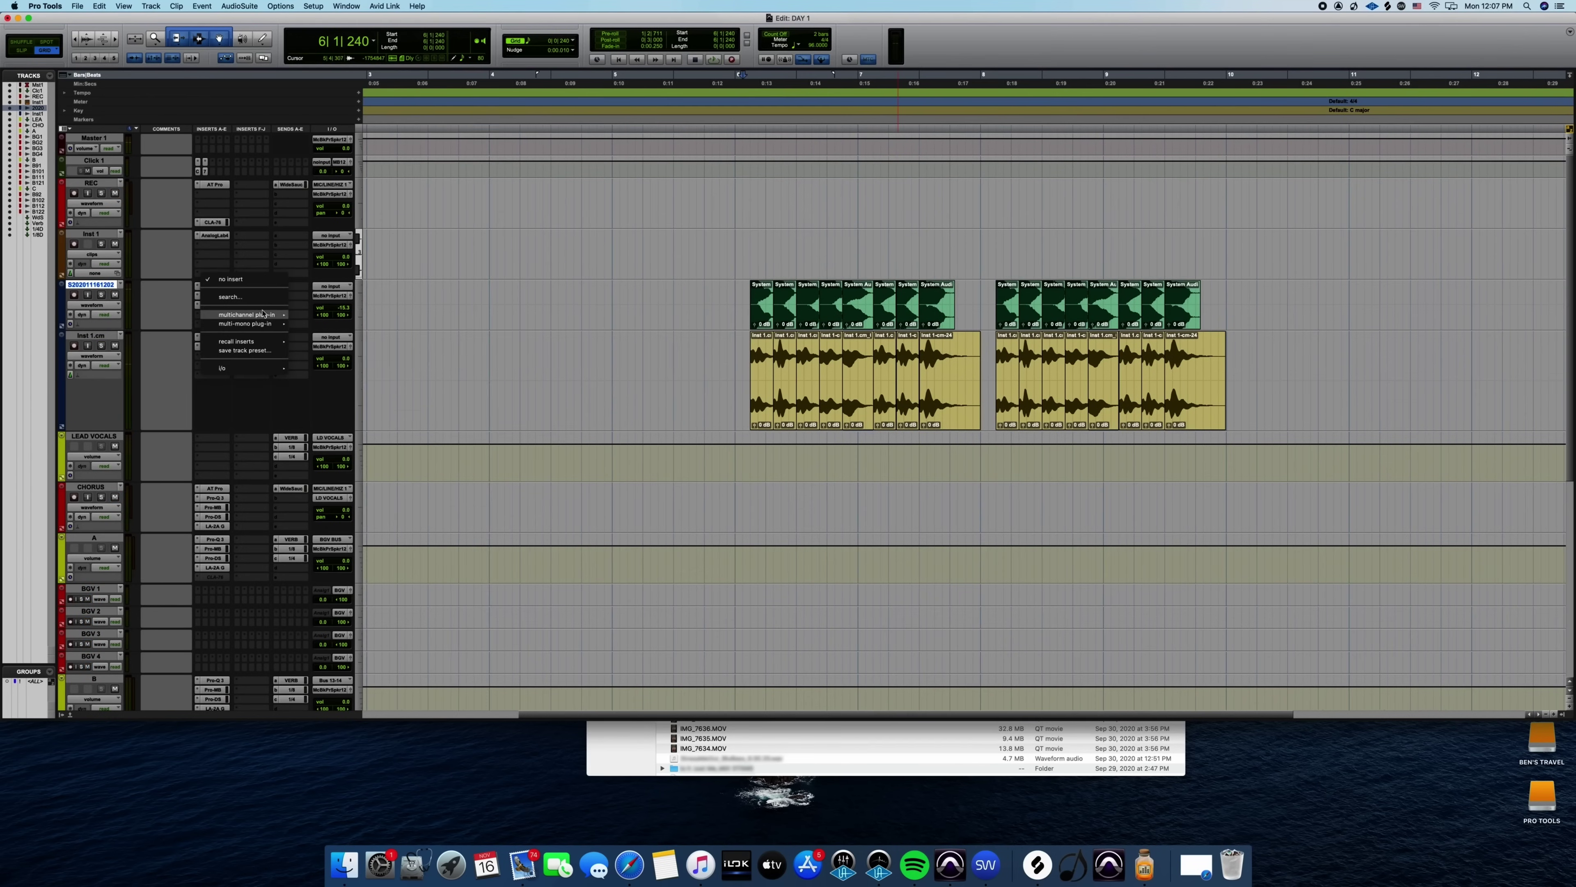
{"action": "mouse_move", "coordinate": [249, 315]}
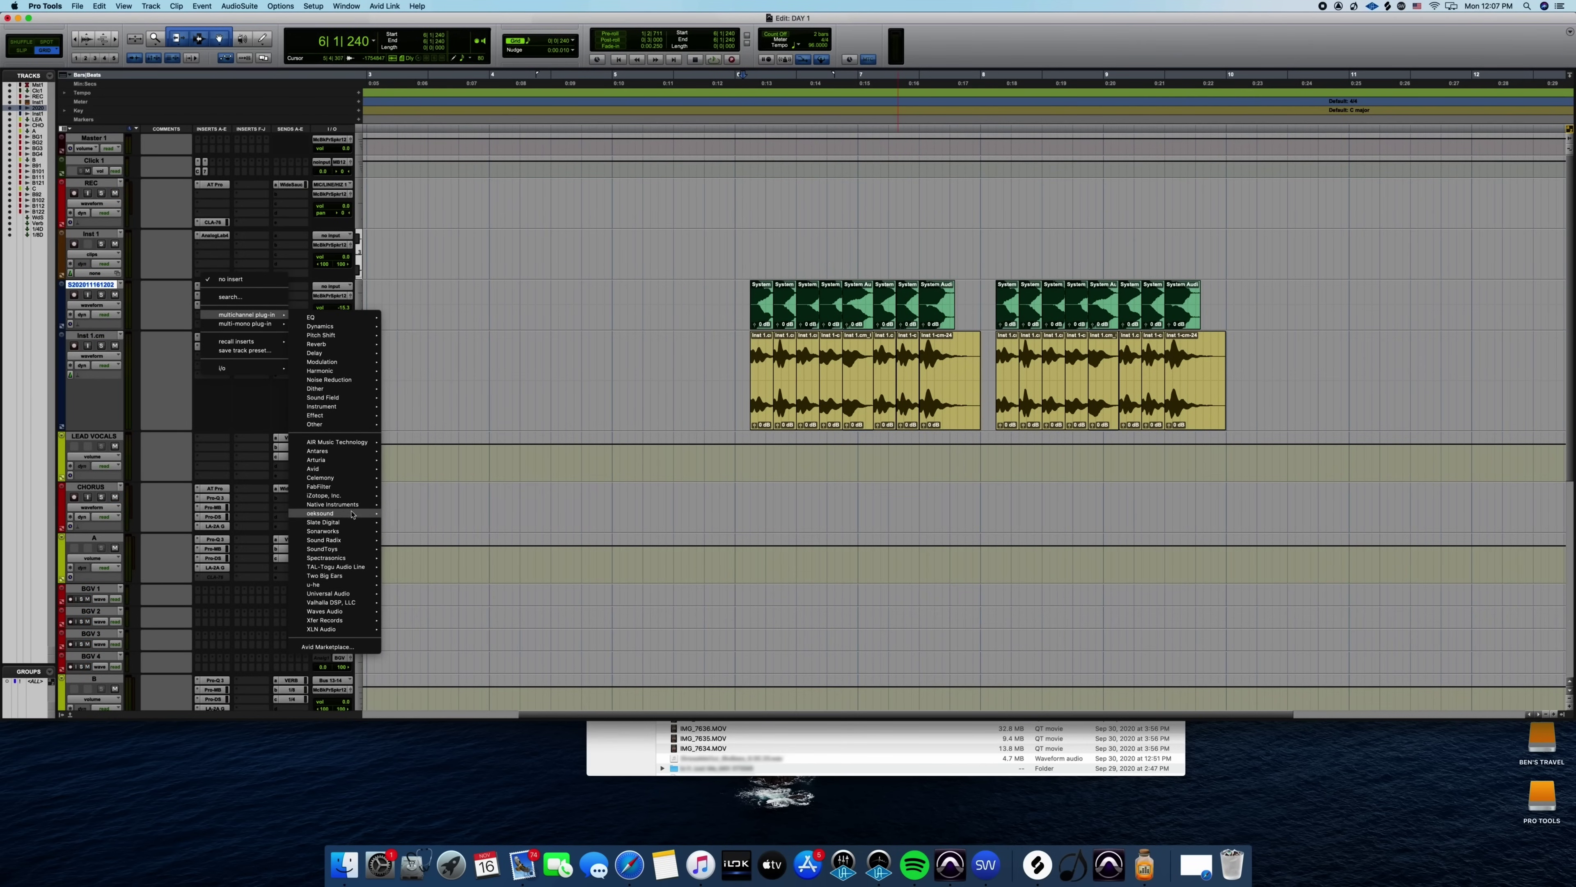
{"action": "mouse_move", "coordinate": [339, 542]}
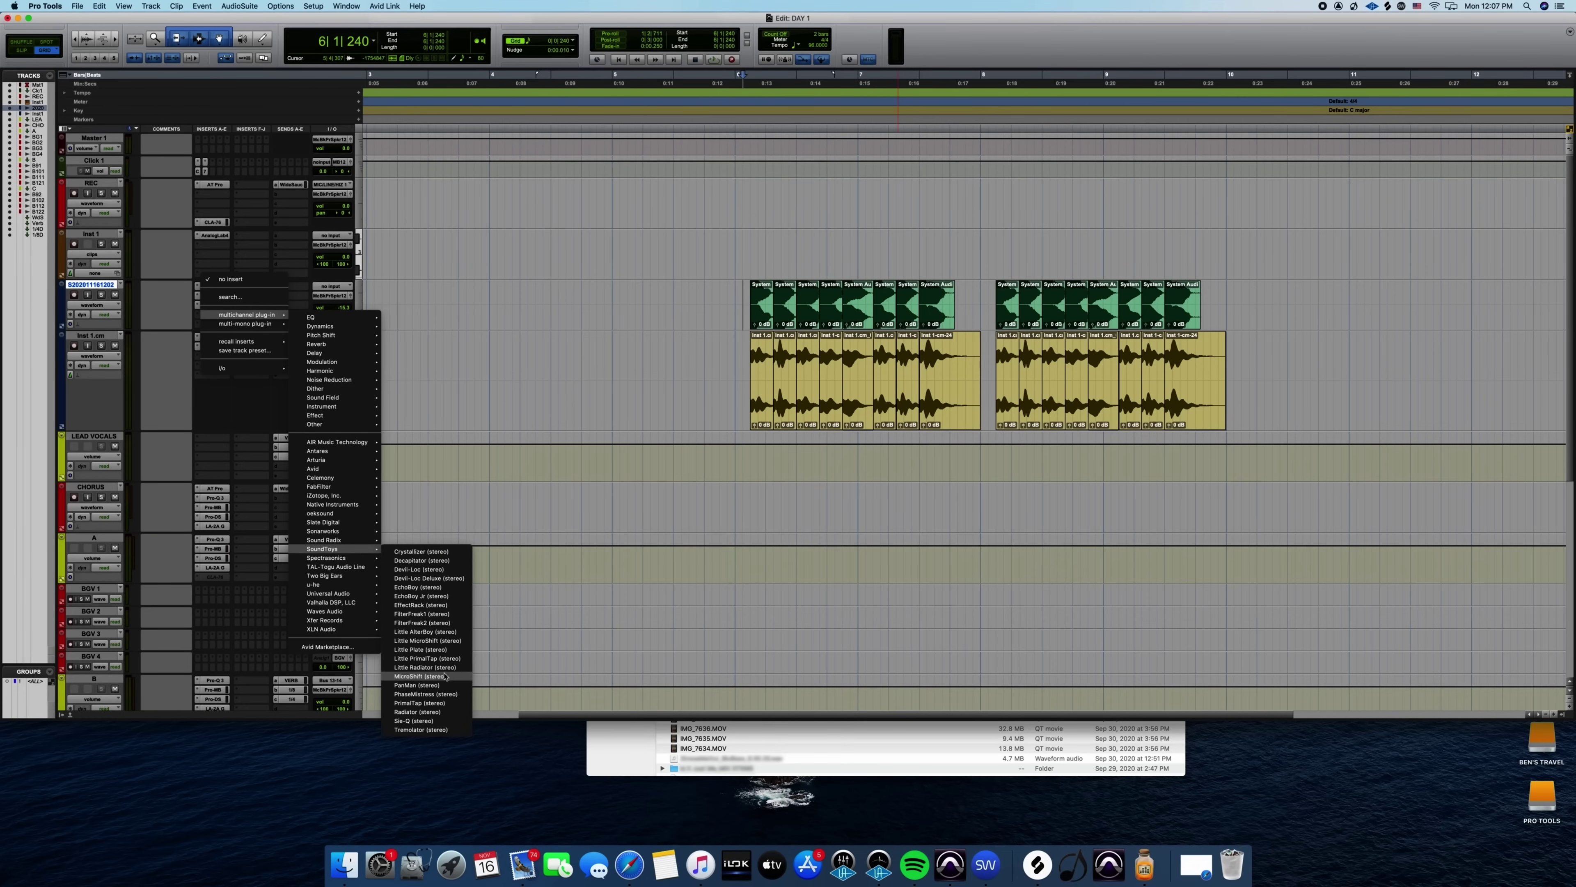
{"action": "left_click", "coordinate": [433, 633]}
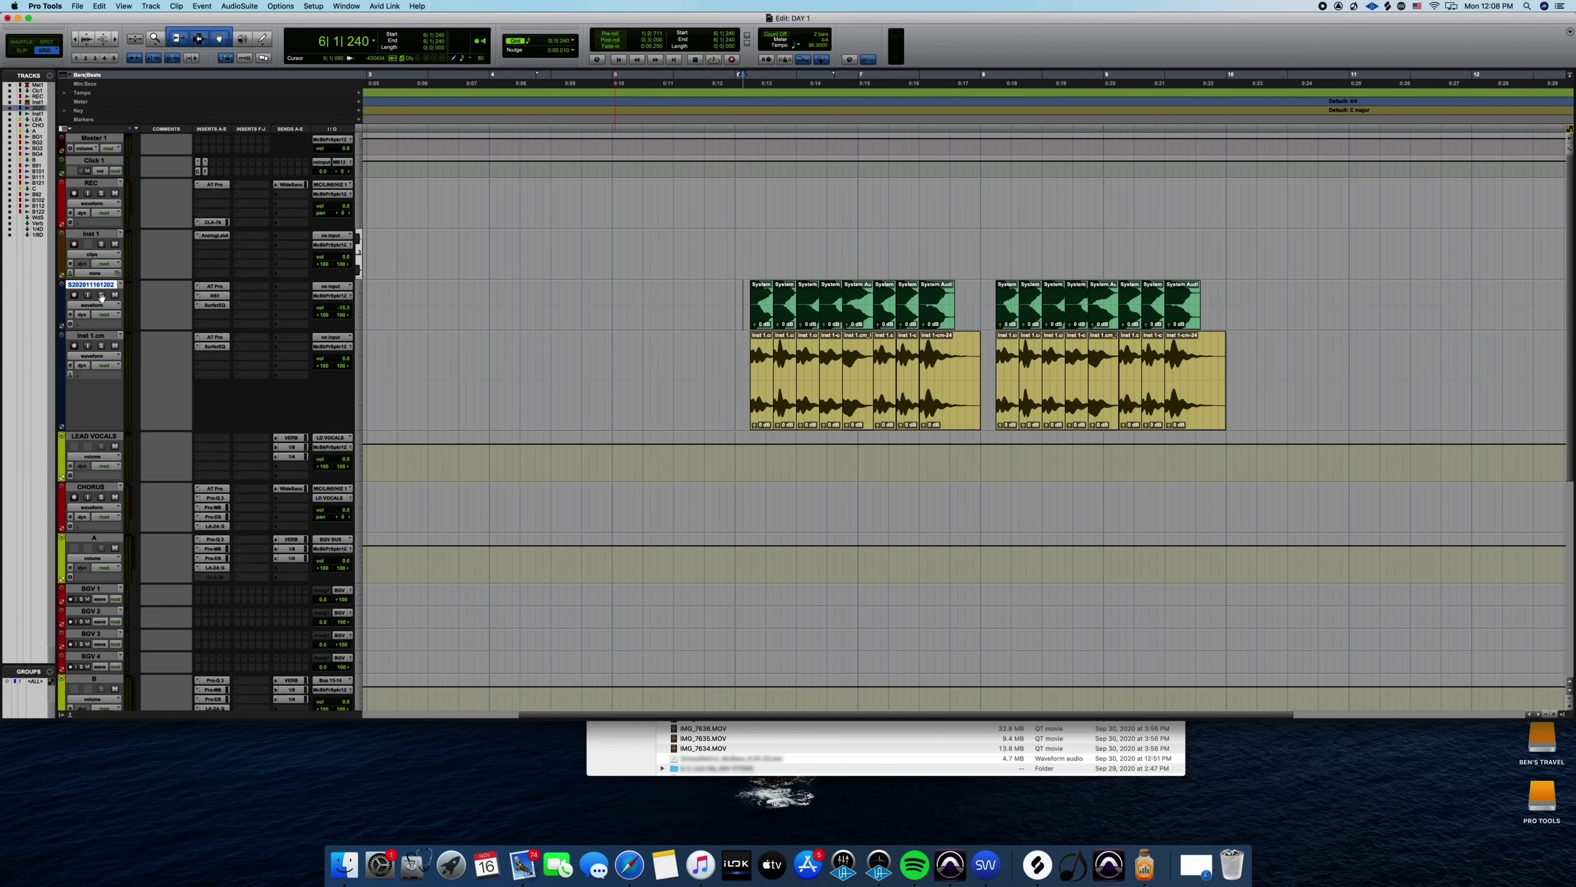
Lower the Formant in Little AlterBoy while the System Audio track plays.
{"action": "left_click_drag", "start_coordinate": [566, 282], "coordinate": [478, 422]}
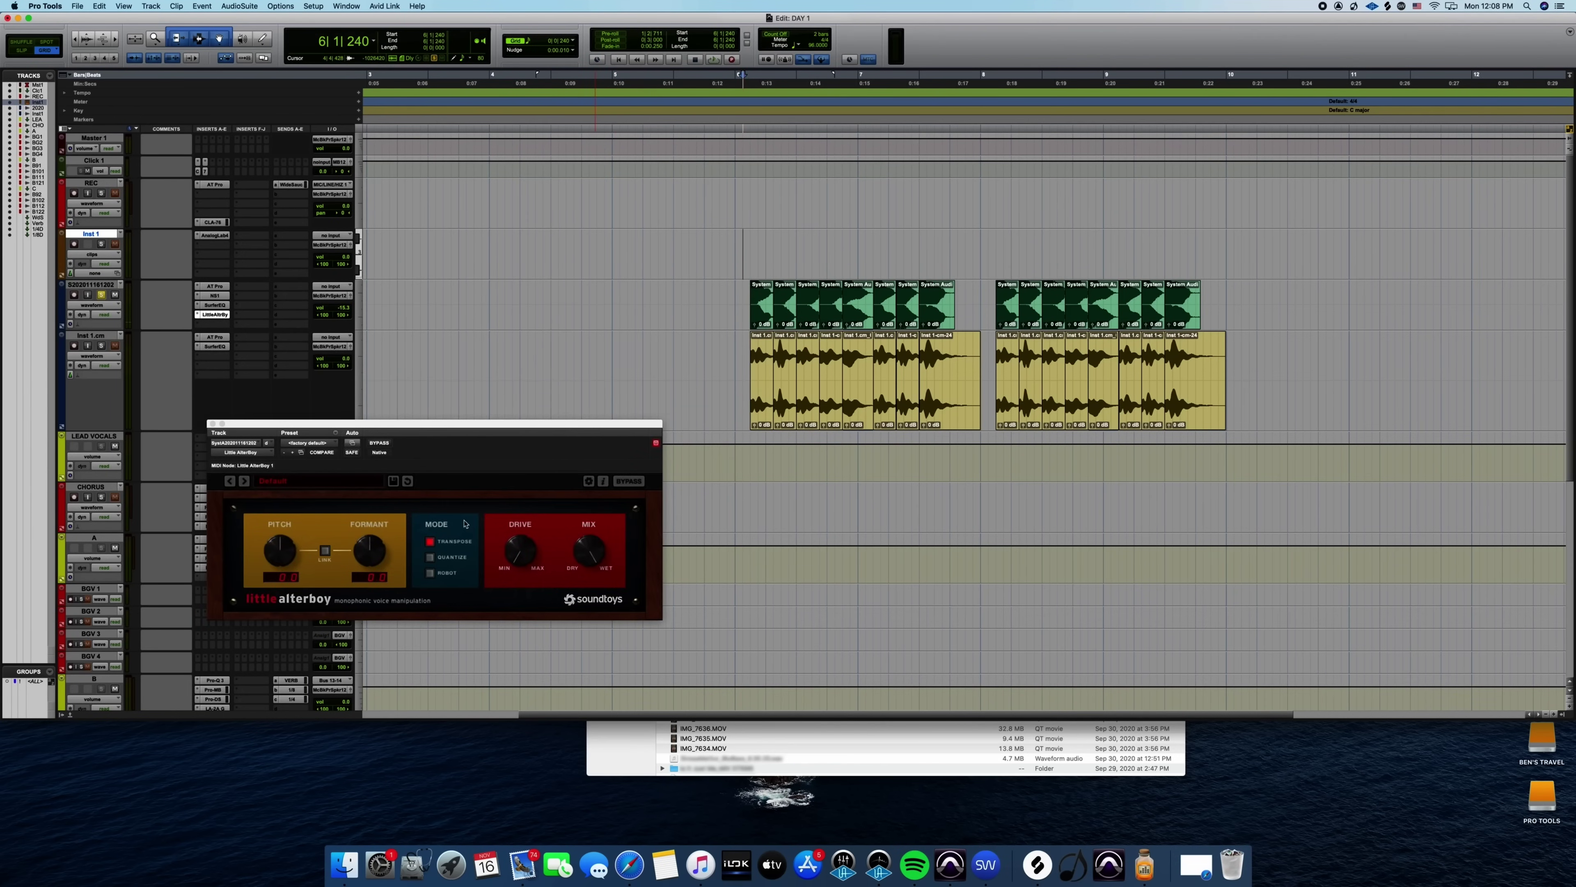
{"action": "key", "text": "space"}
{"action": "left_click_drag", "start_coordinate": [373, 551], "coordinate": [365, 565]}
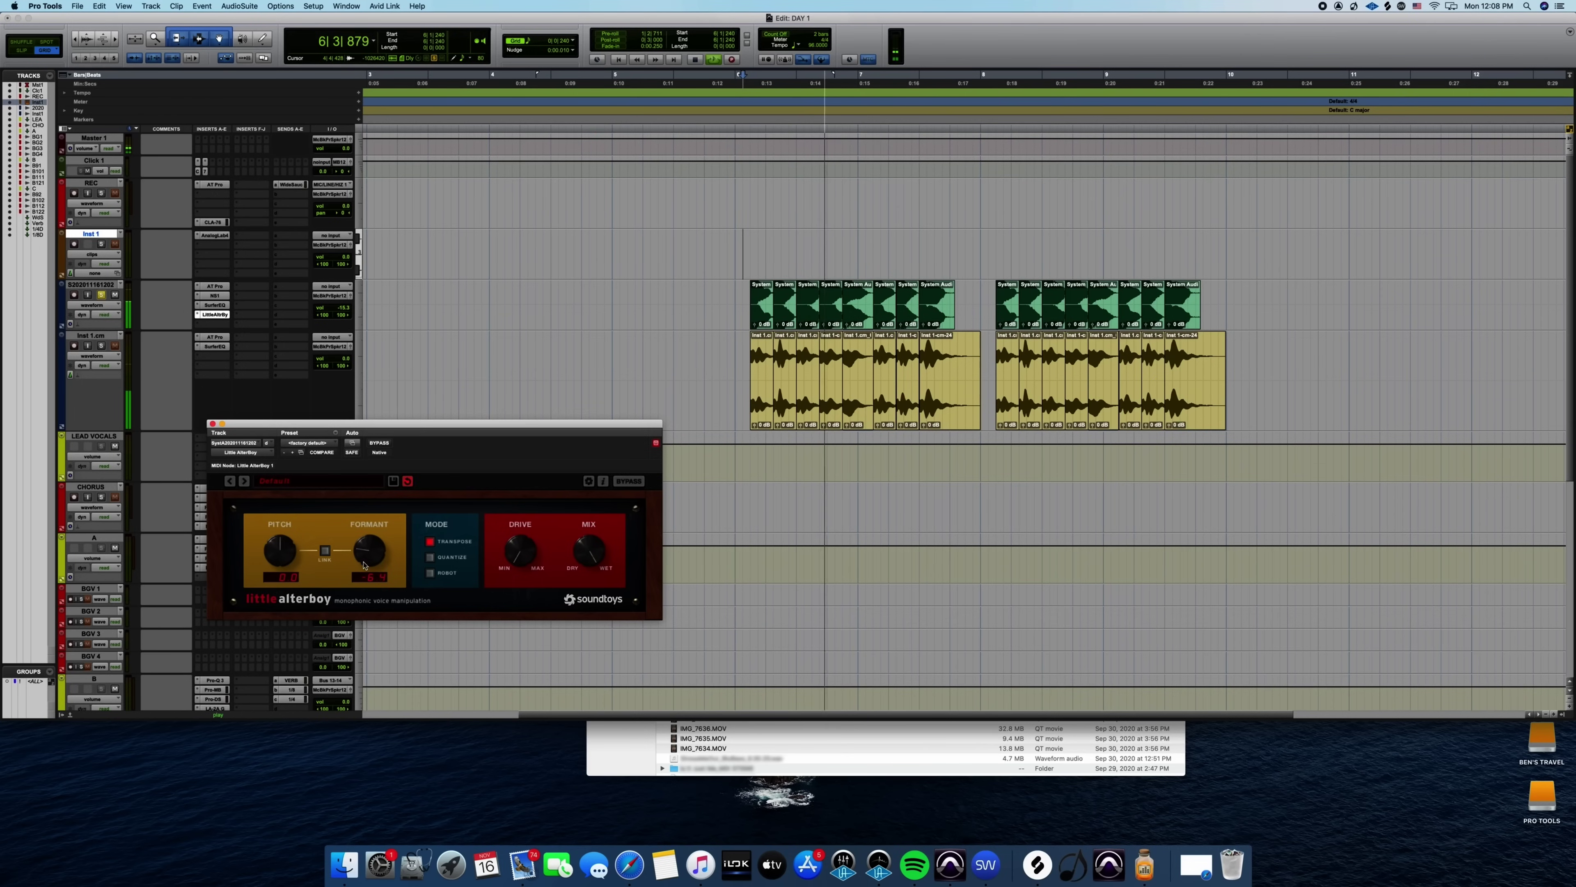
Balance the System Audio and Aux 1 volumes against the soloed Inst 1.cm track.
{"action": "left_click", "coordinate": [102, 346]}
{"action": "left_click_drag", "start_coordinate": [342, 308], "coordinate": [345, 283]}
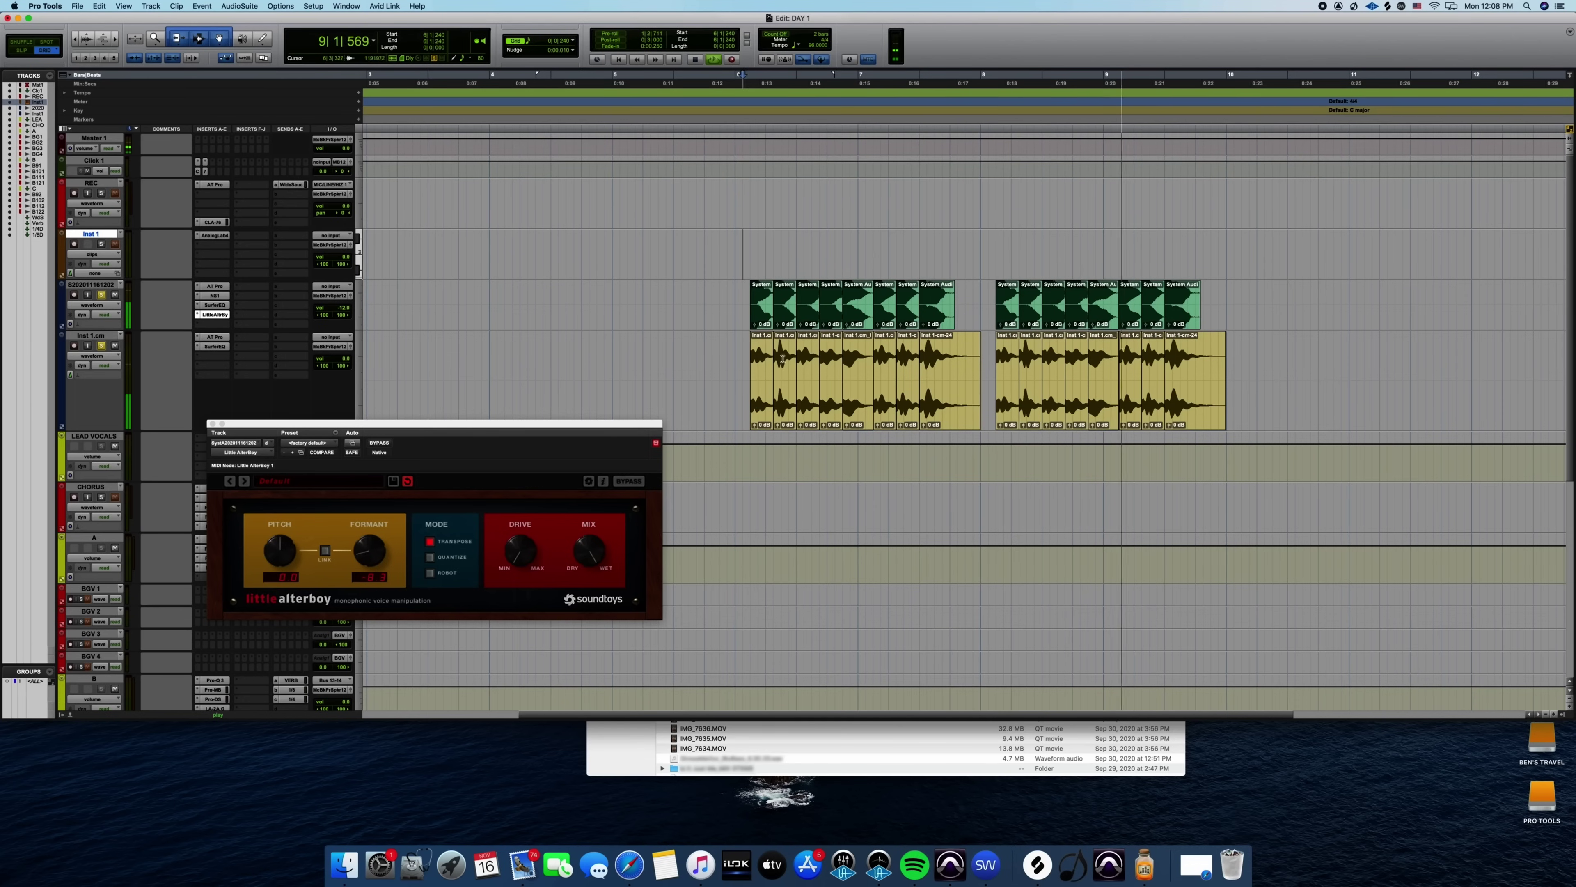
{"action": "left_click", "coordinate": [102, 346]}
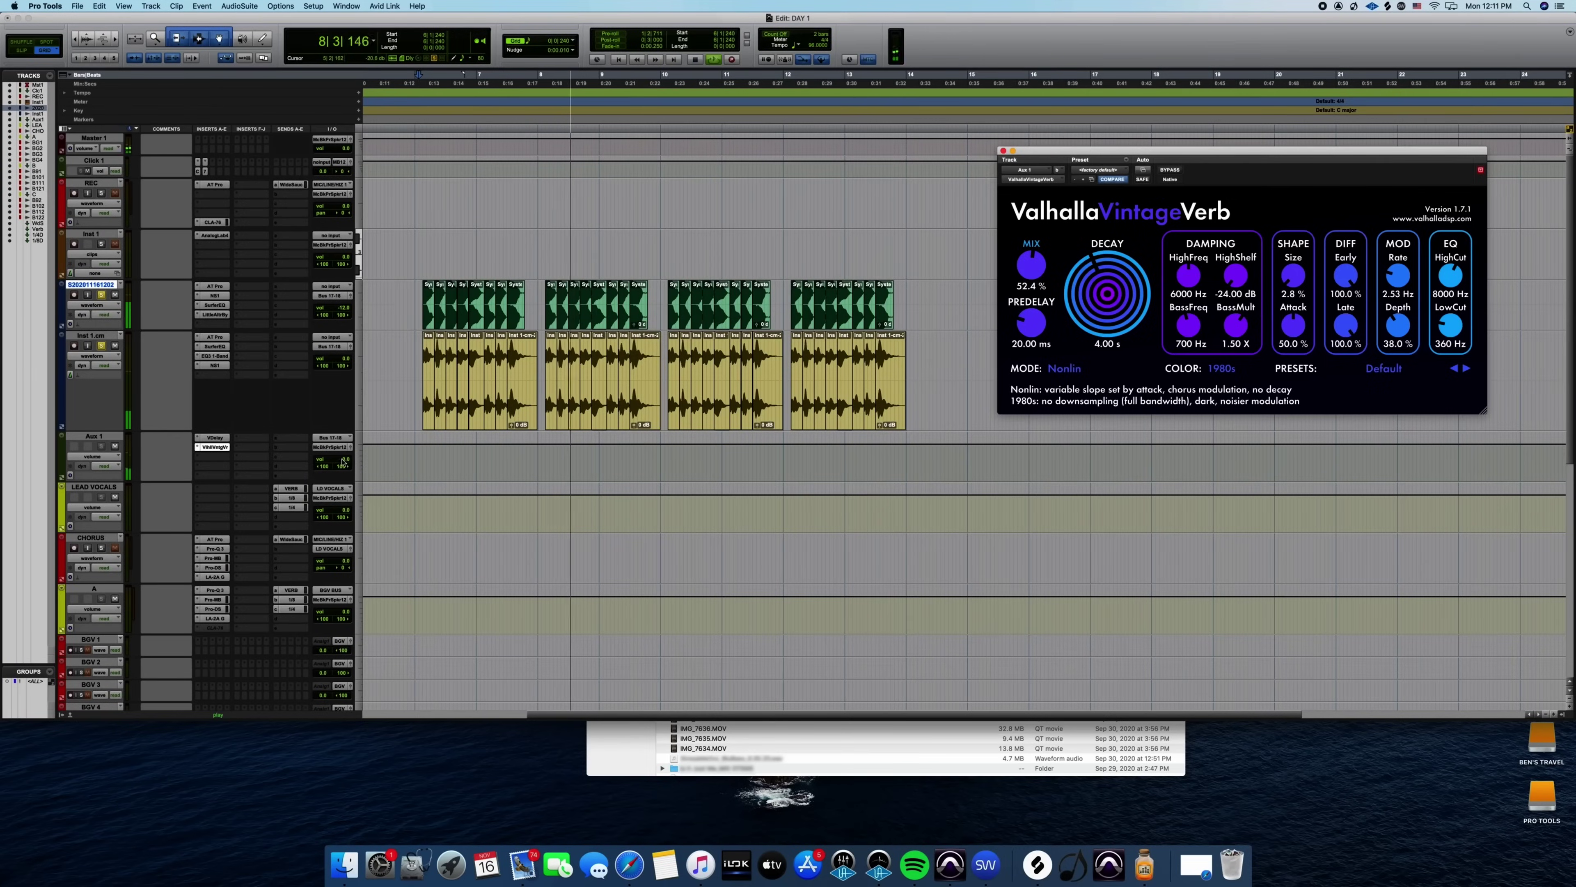
{"action": "left_click", "coordinate": [346, 466]}
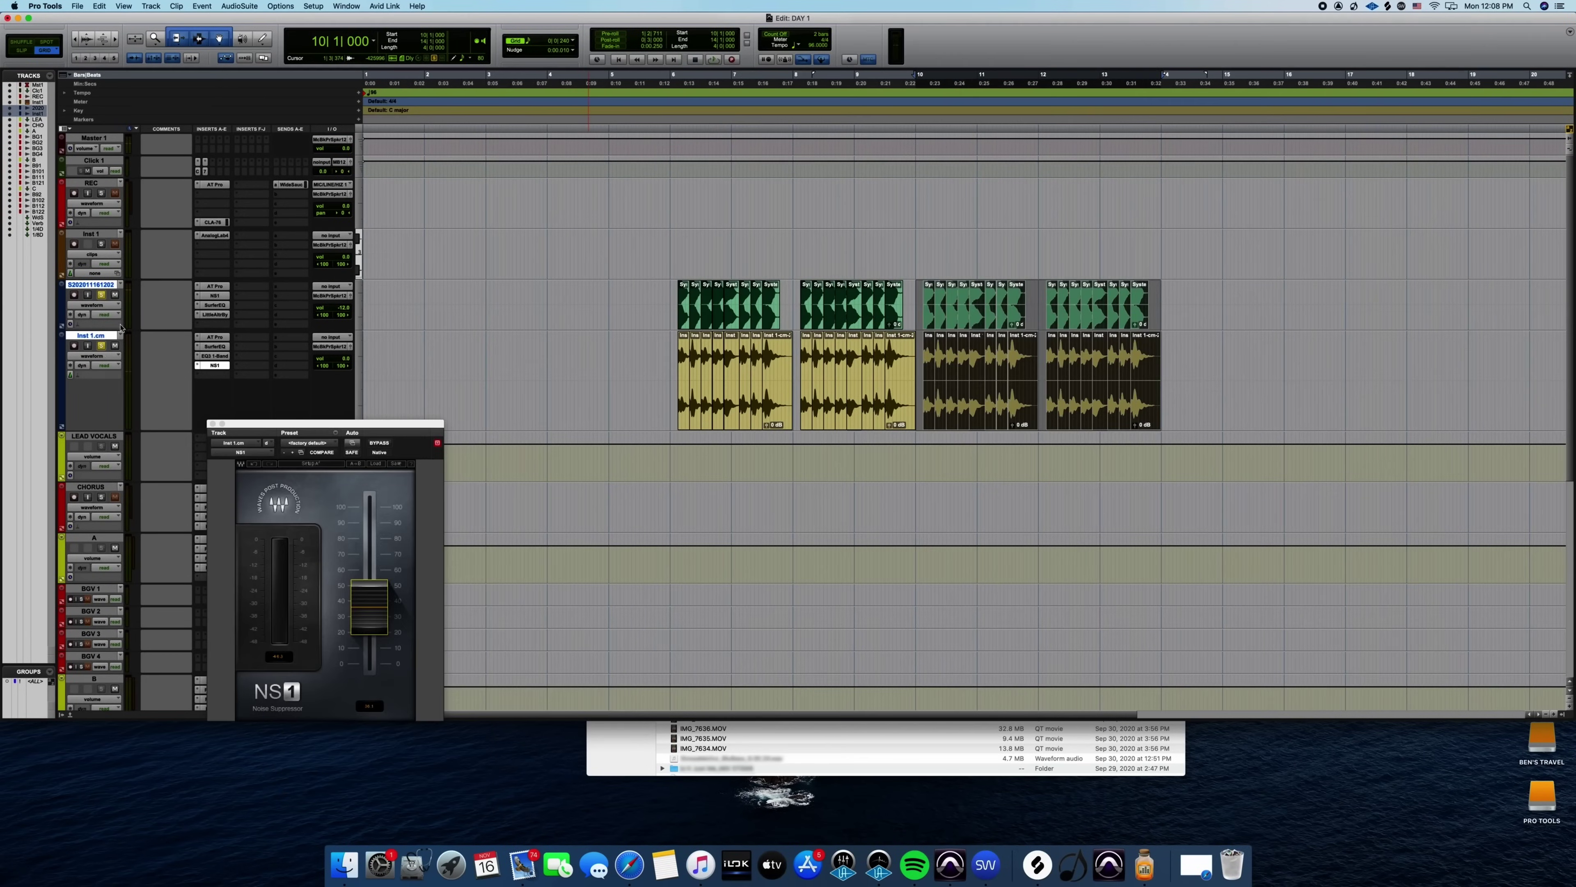
Create one new stereo Aux Input track below Inst 1.cm.
{"action": "left_click", "coordinate": [152, 6]}
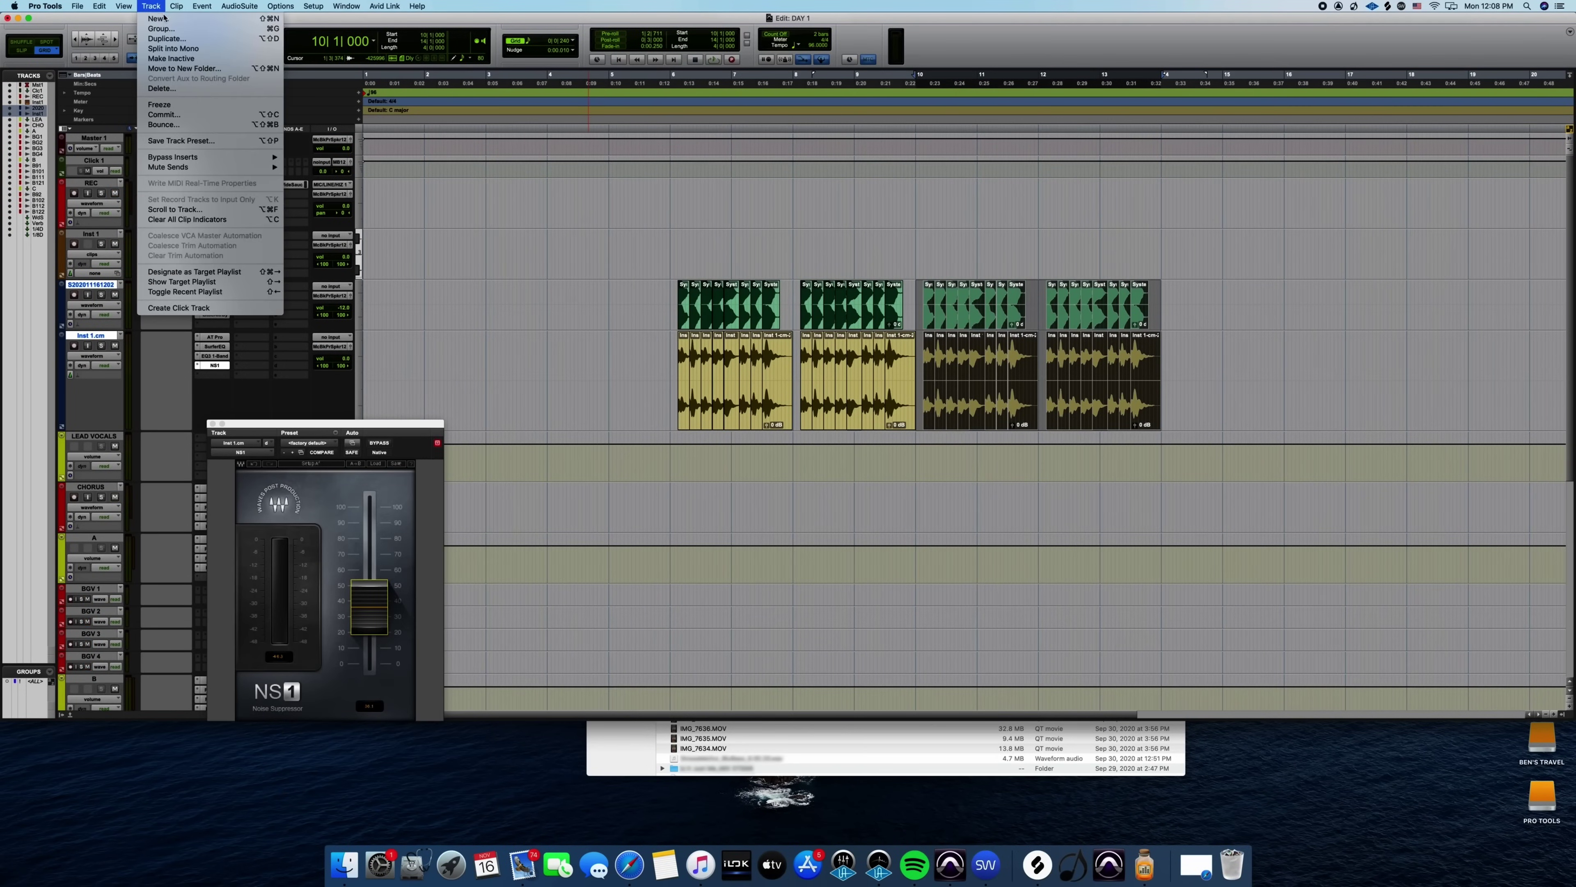
{"action": "left_click", "coordinate": [156, 18]}
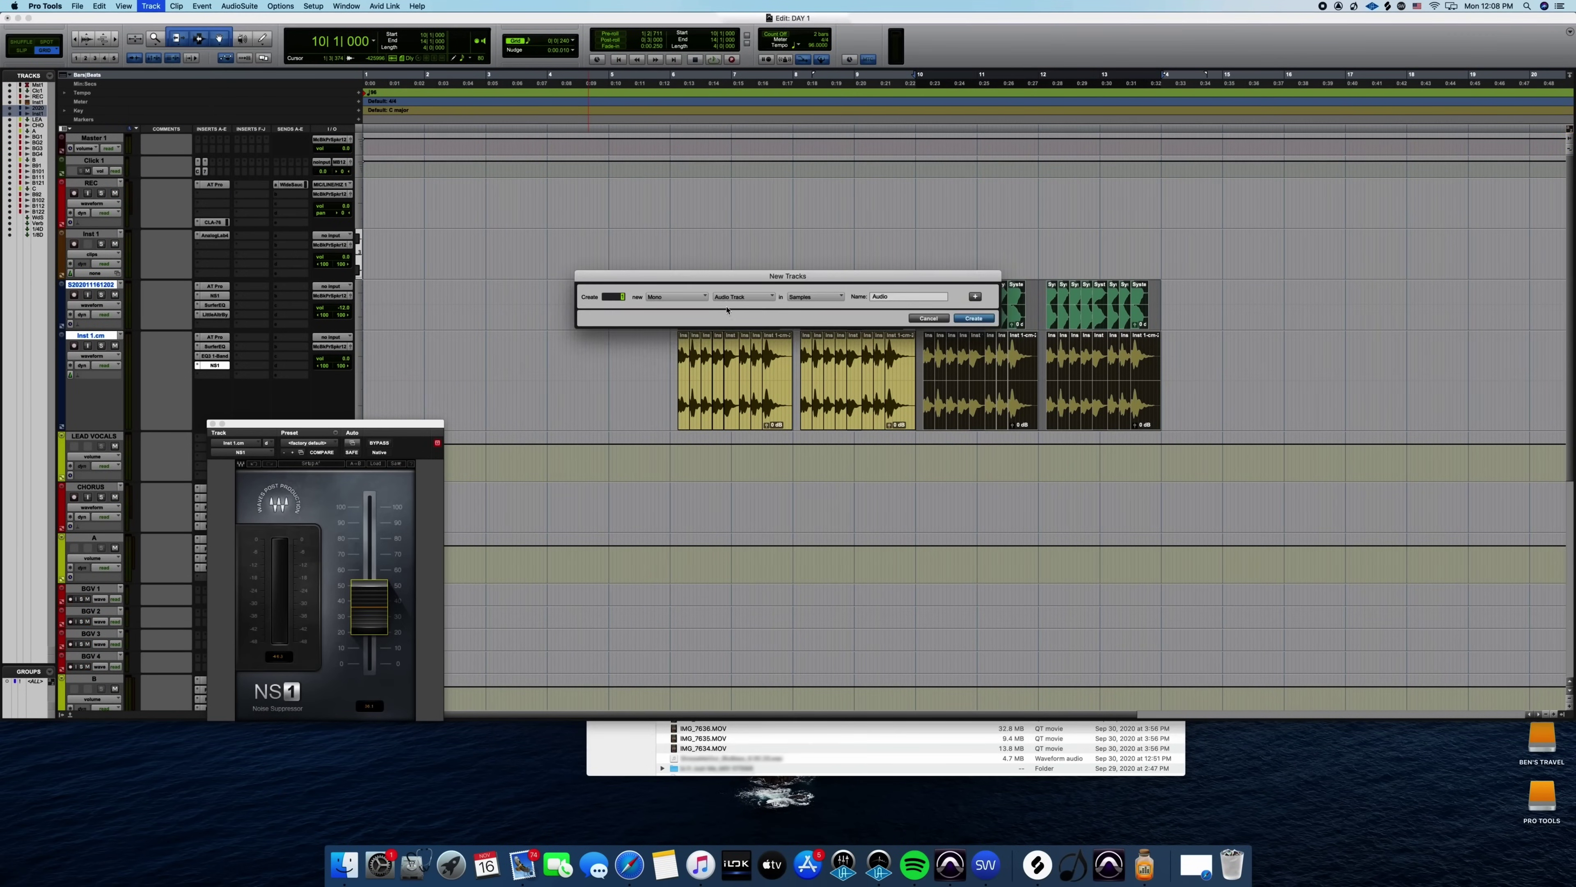
{"action": "left_click", "coordinate": [670, 298]}
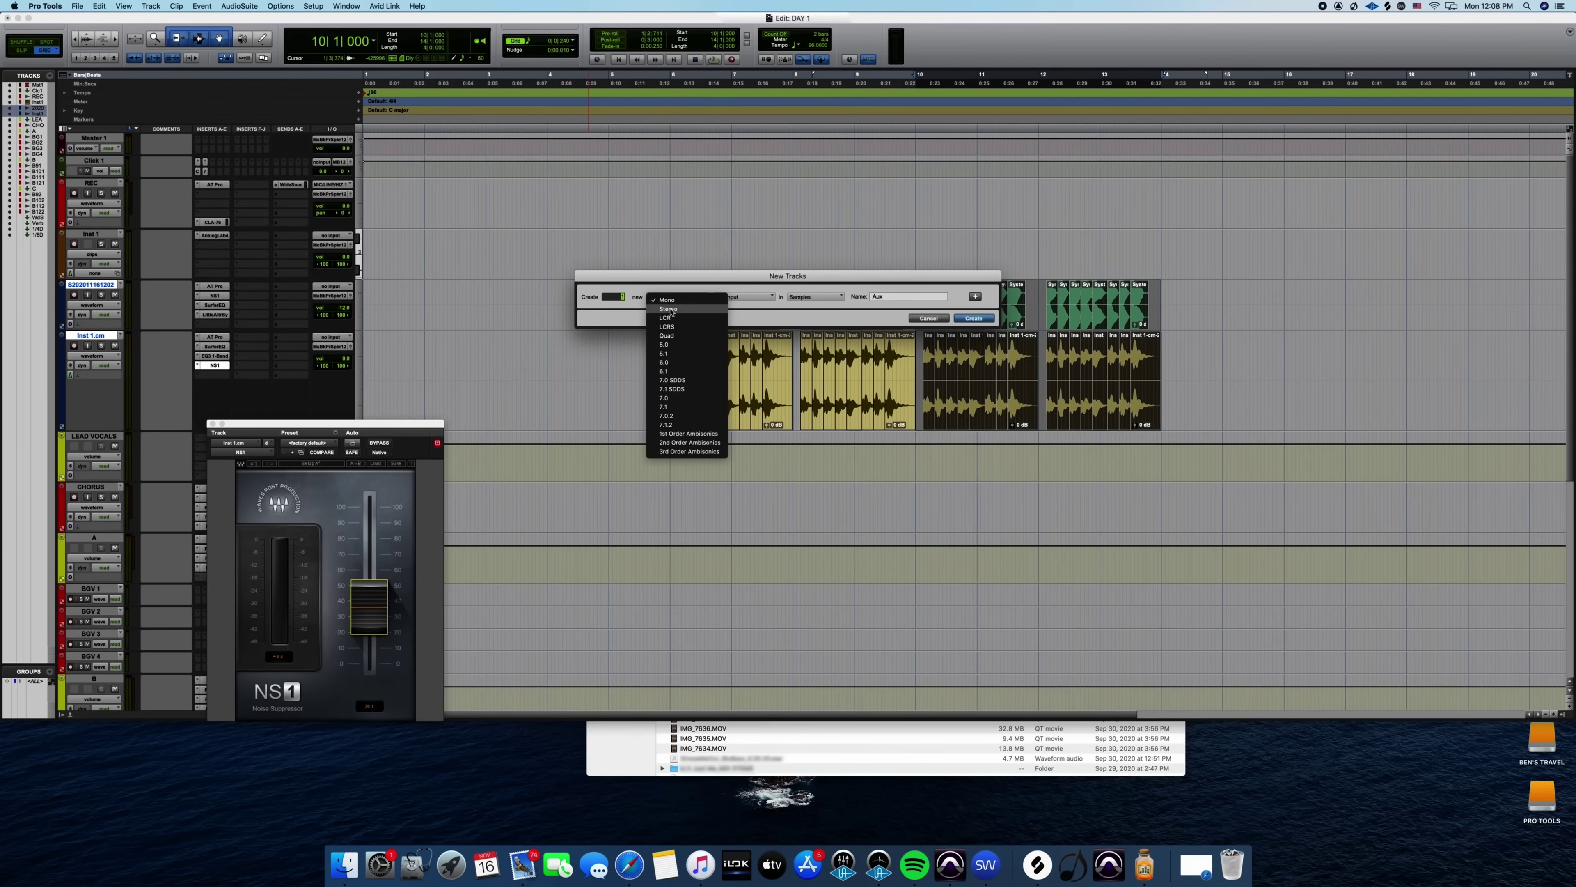
{"action": "left_click", "coordinate": [671, 310]}
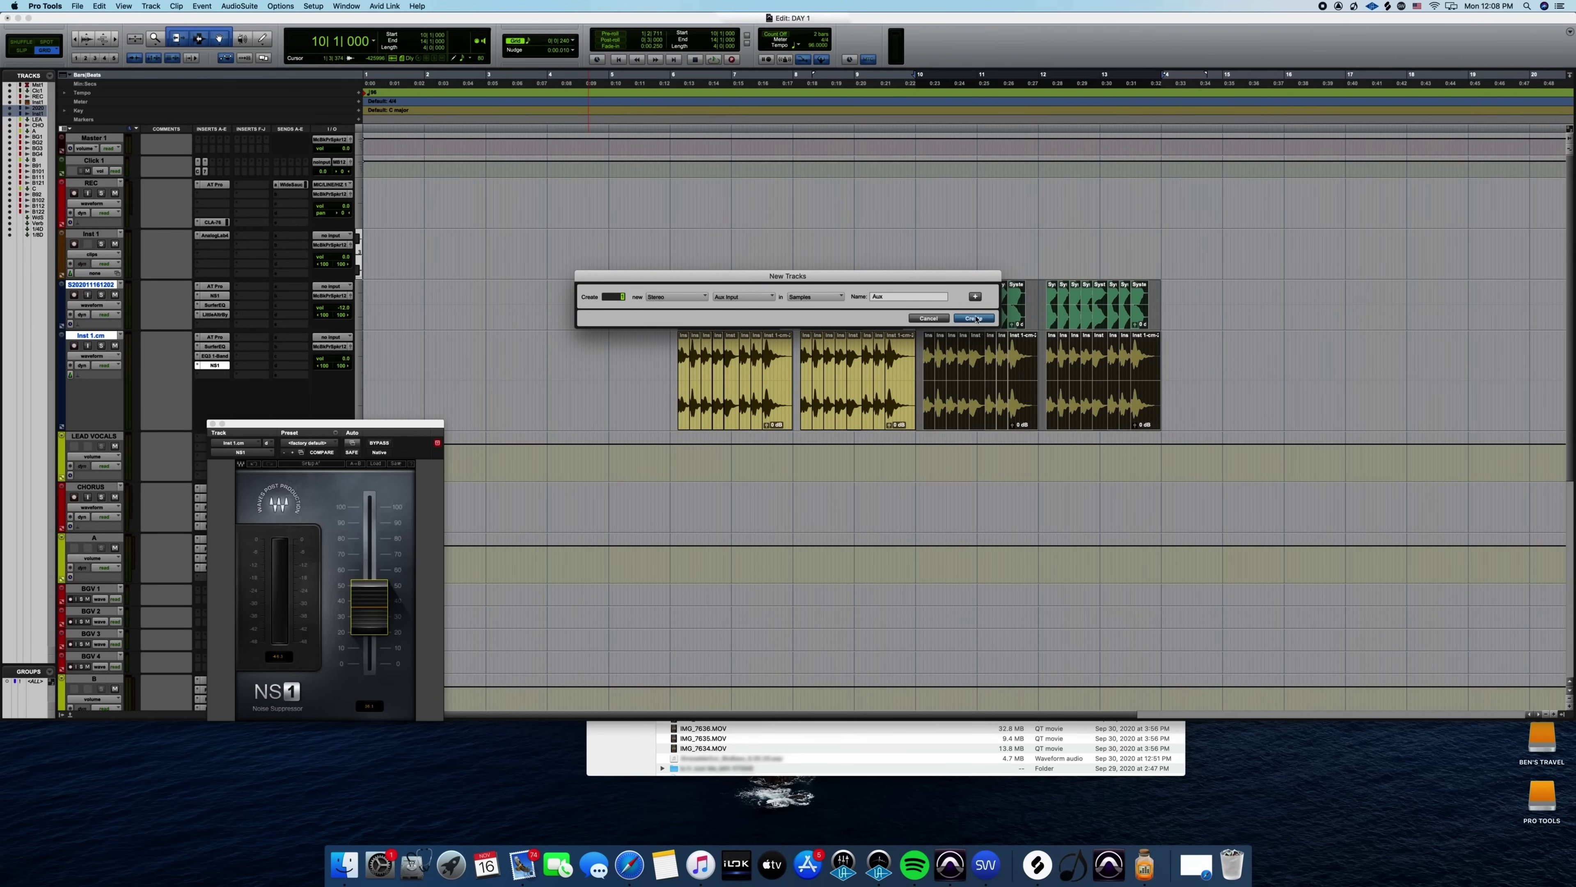
{"action": "left_click", "coordinate": [974, 318]}
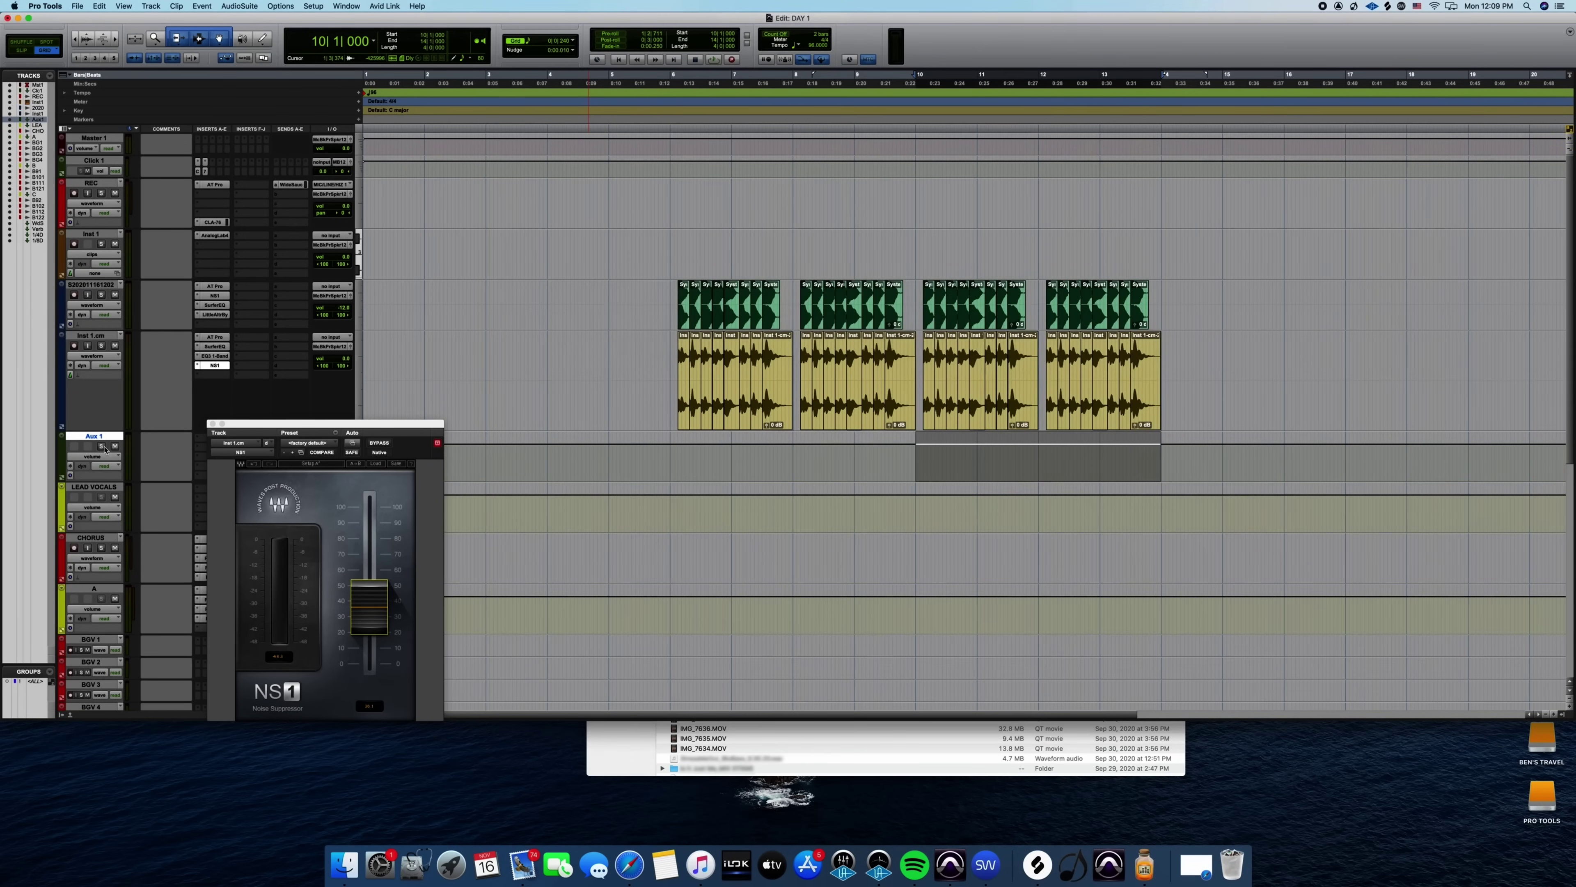